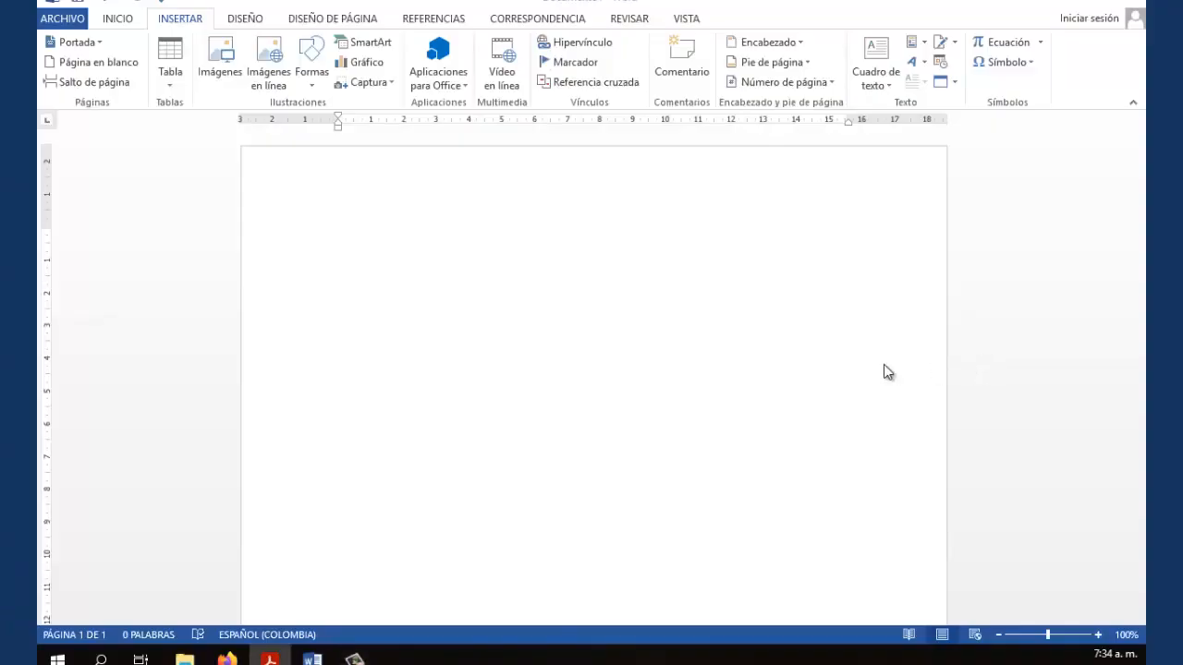
Insert a blue outlined WordArt and replace its placeholder text with 'La Textil'
{"action": "left_click", "coordinate": [356, 230]}
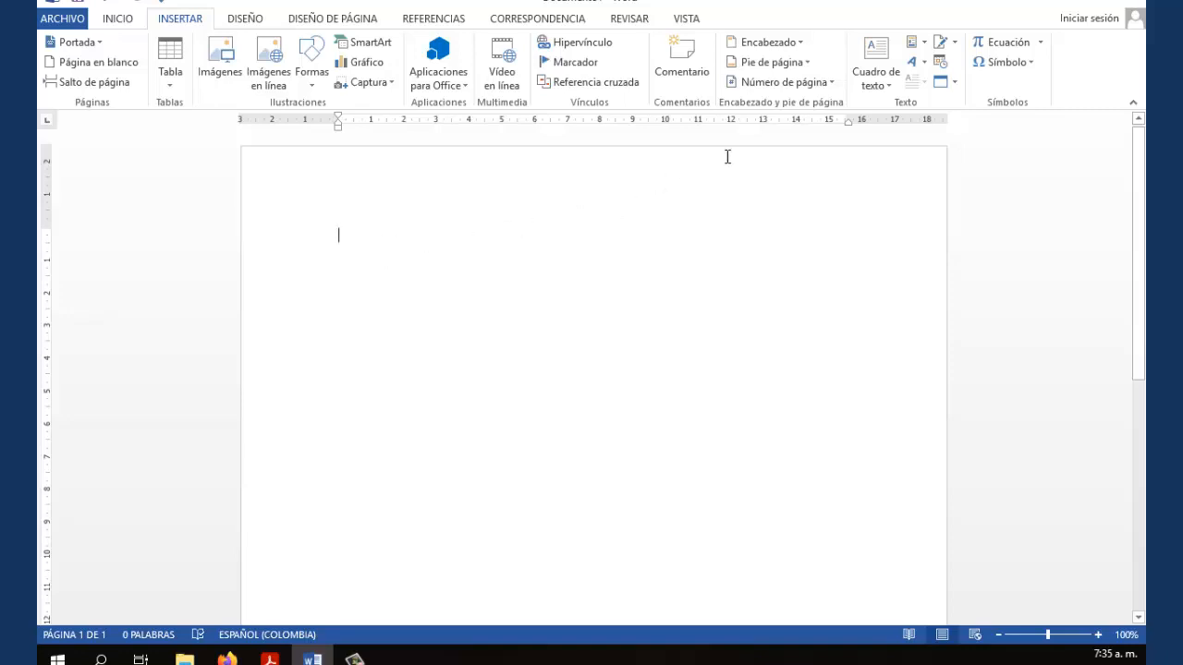
{"action": "left_click", "coordinate": [922, 63]}
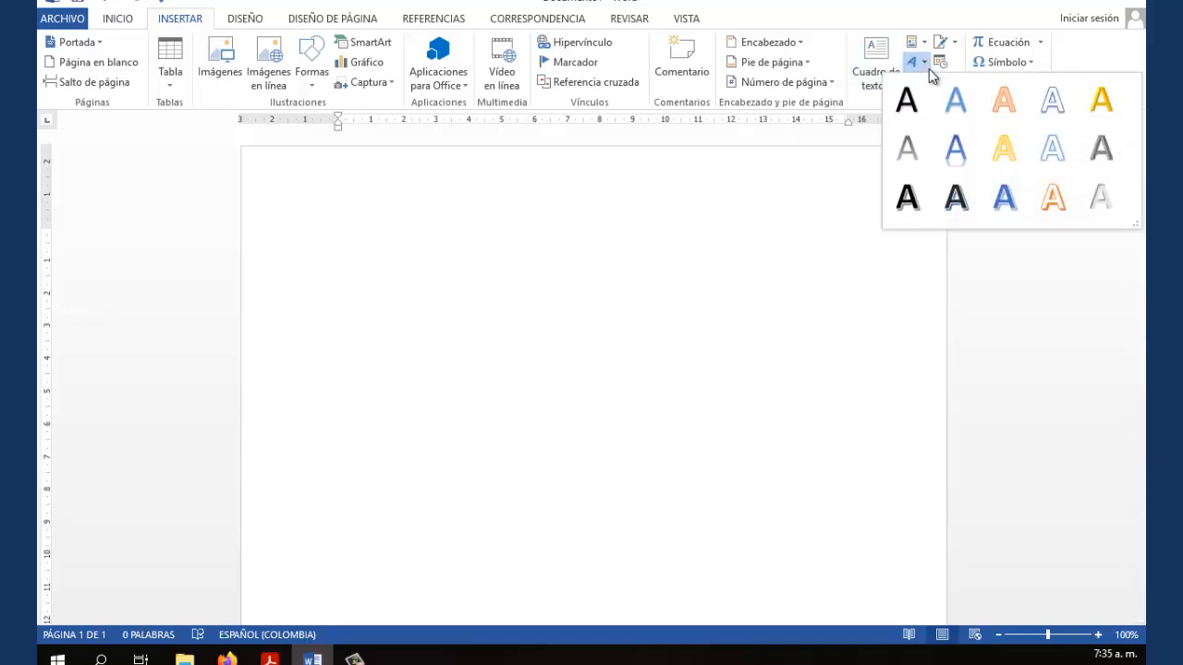
{"action": "left_click", "coordinate": [1003, 196]}
{"action": "left_click", "coordinate": [528, 263]}
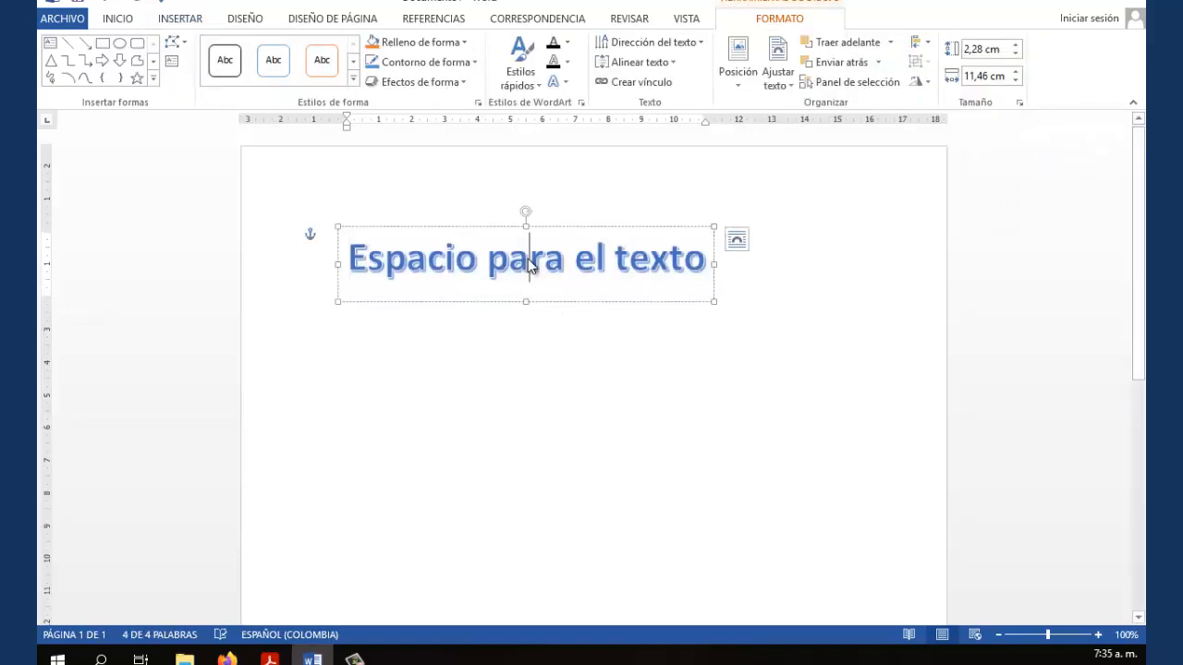
{"action": "key", "text": "Delete"}
{"action": "key", "text": "Delete"}
{"action": "key", "text": "Delete"}
{"action": "key", "text": "Delete"}
{"action": "key", "text": "Delete"}
{"action": "key", "text": "Delete"}
{"action": "key", "text": "Delete"}
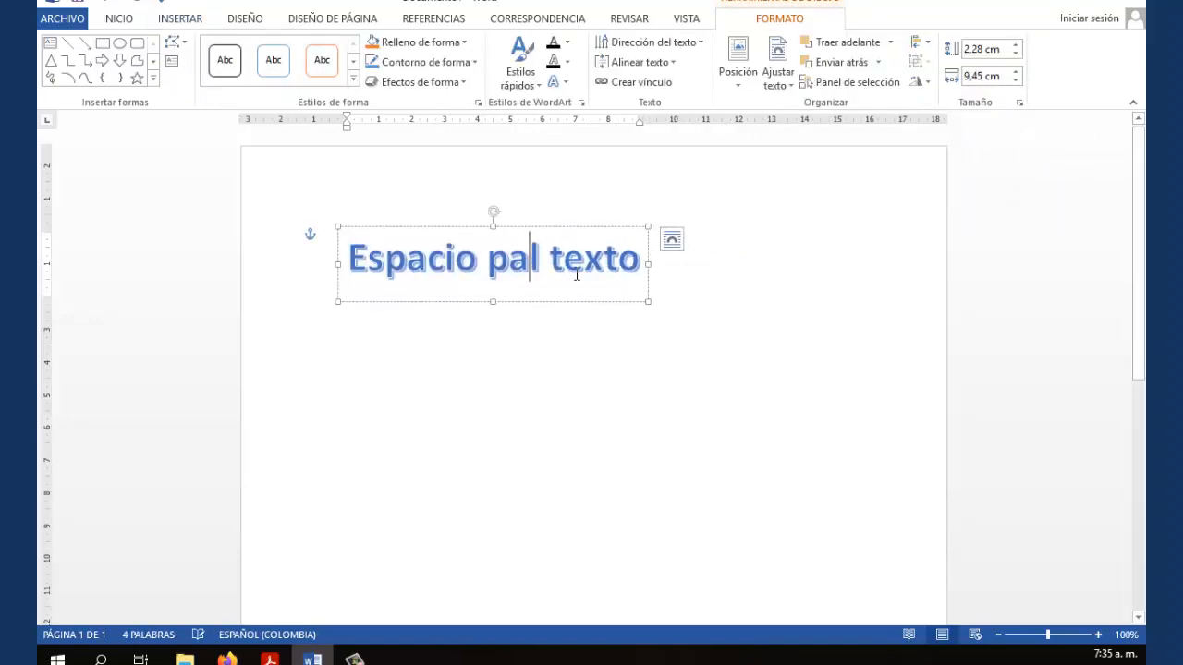
{"action": "key", "text": "Delete"}
{"action": "key", "text": "Delete"}
{"action": "key", "text": "Delete"}
{"action": "key", "text": "Delete"}
{"action": "key", "text": "BackSpace"}
{"action": "key", "text": "BackSpace"}
{"action": "key", "text": "BackSpace"}
{"action": "key", "text": "BackSpace"}
{"action": "key", "text": "BackSpace"}
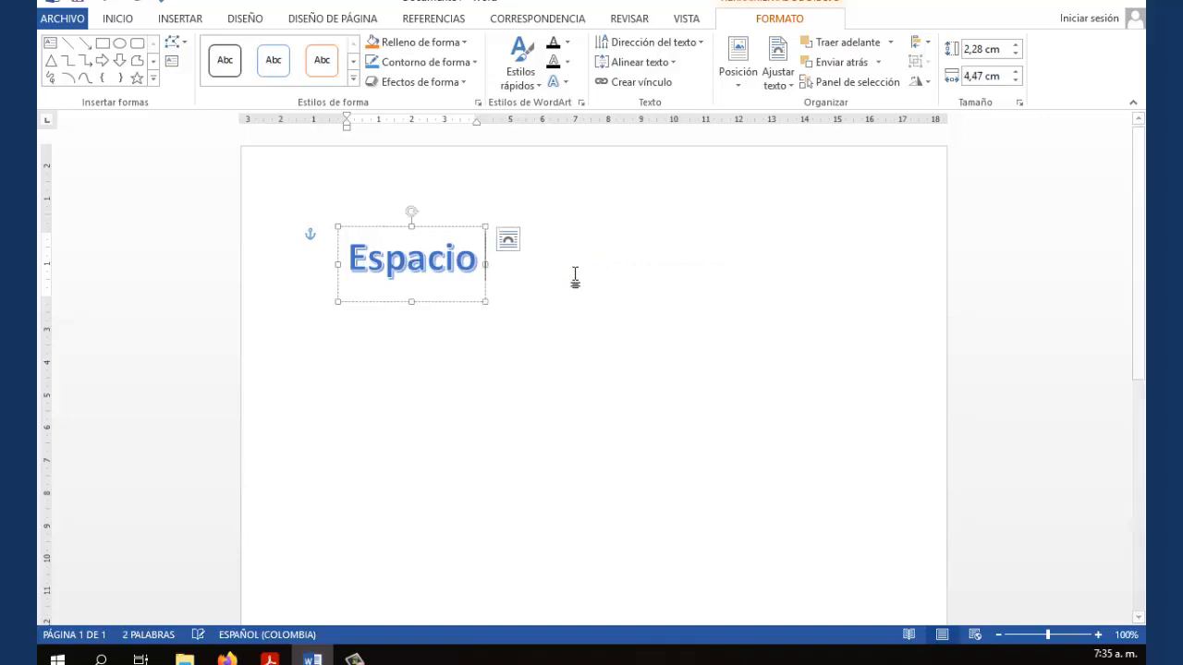
{"action": "key", "text": "BackSpace"}
{"action": "key", "text": "BackSpace"}
{"action": "key", "text": "BackSpace"}
{"action": "key", "text": "BackSpace"}
{"action": "key", "text": "BackSpace"}
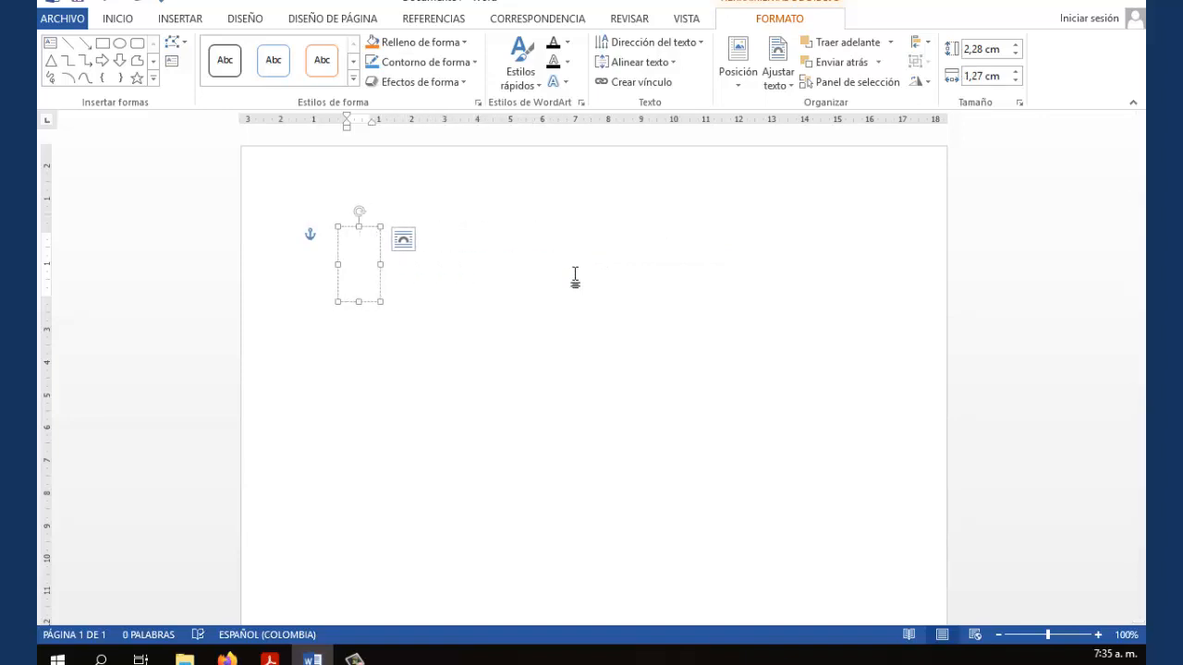
{"action": "type", "text": "La Tex"}
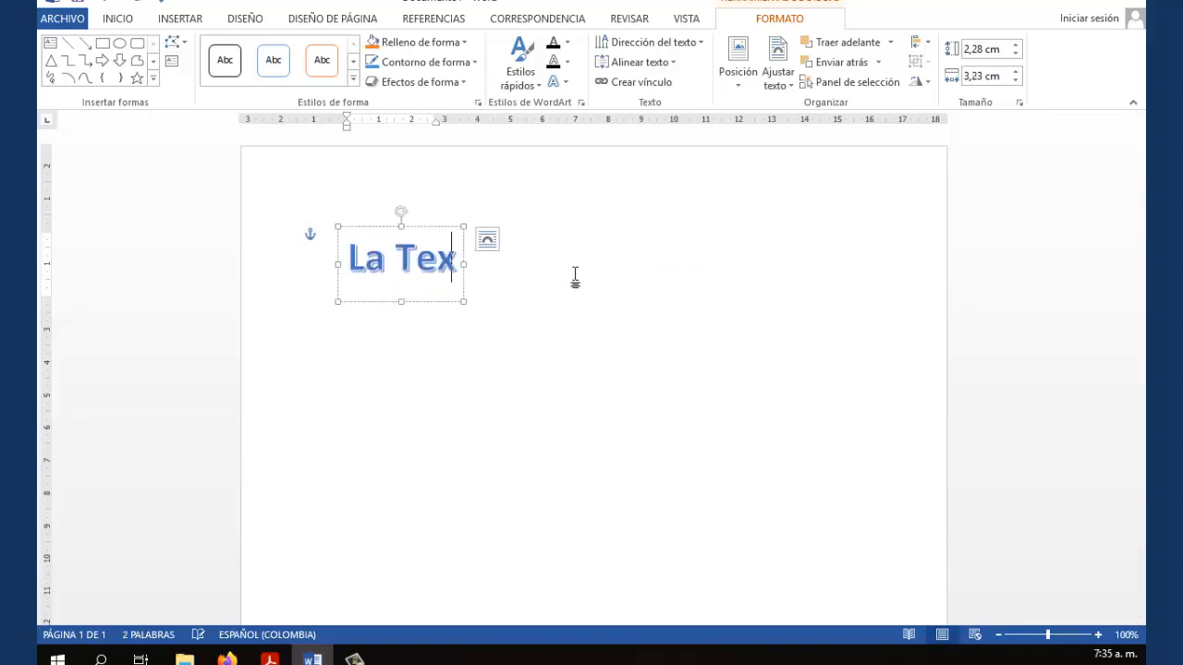
{"action": "type", "text": "til"}
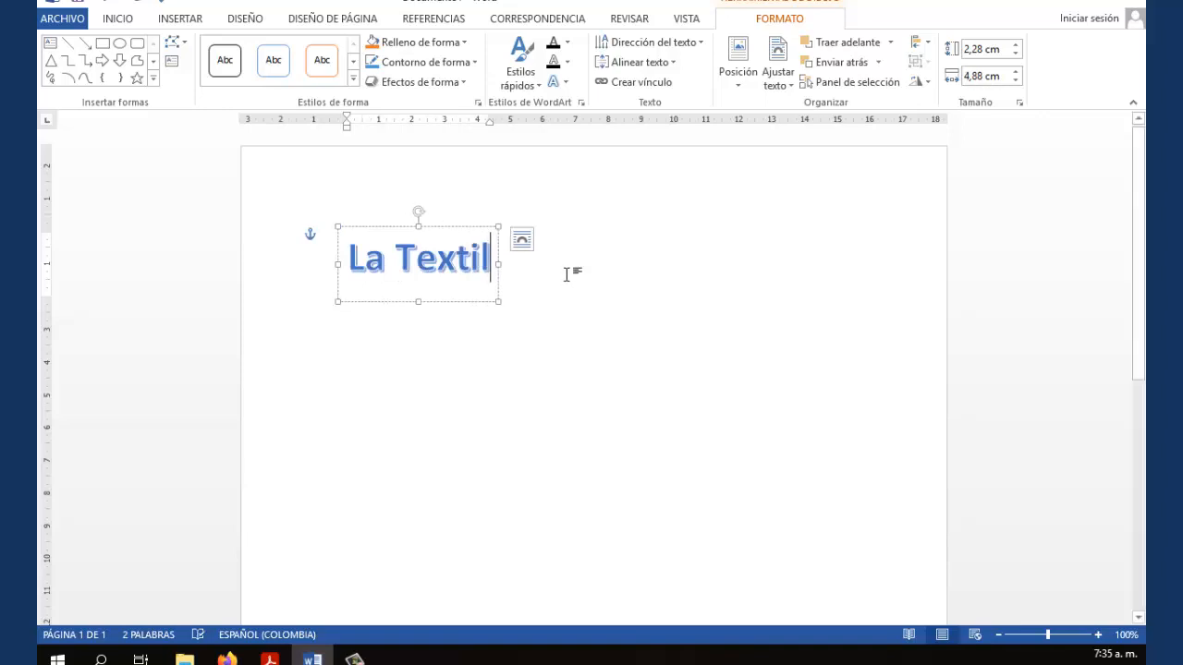
{"action": "left_click", "coordinate": [428, 320]}
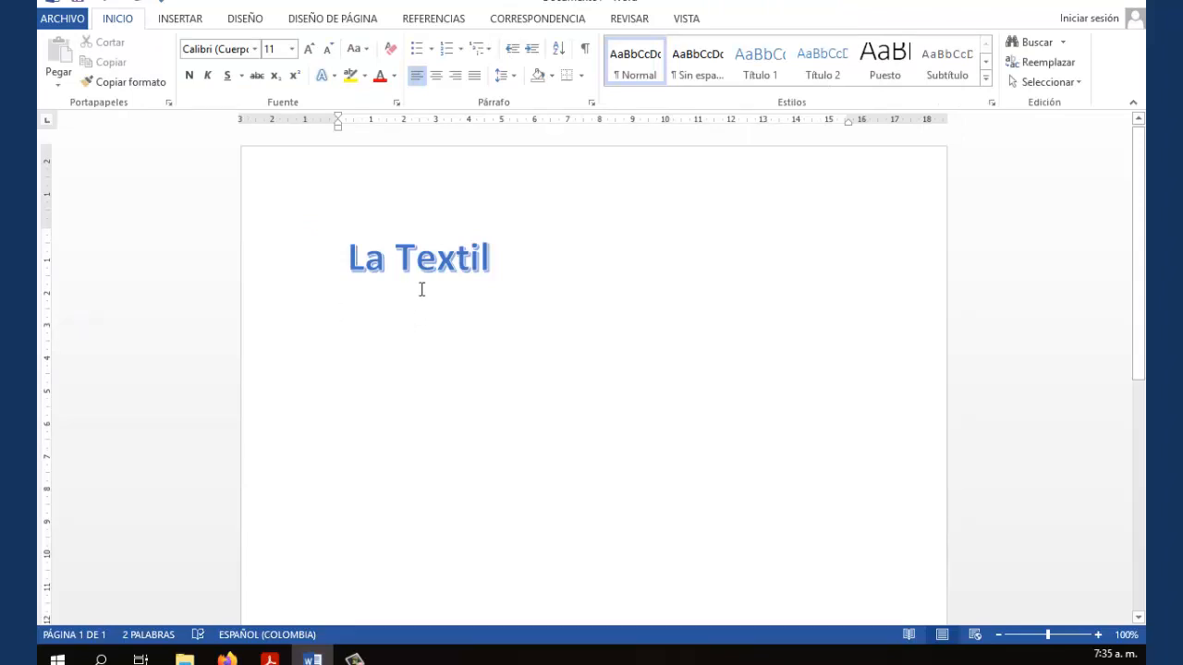
Add a bottom border to the paragraph and type 'Cali - Valle' on it
{"action": "left_click", "coordinate": [566, 74]}
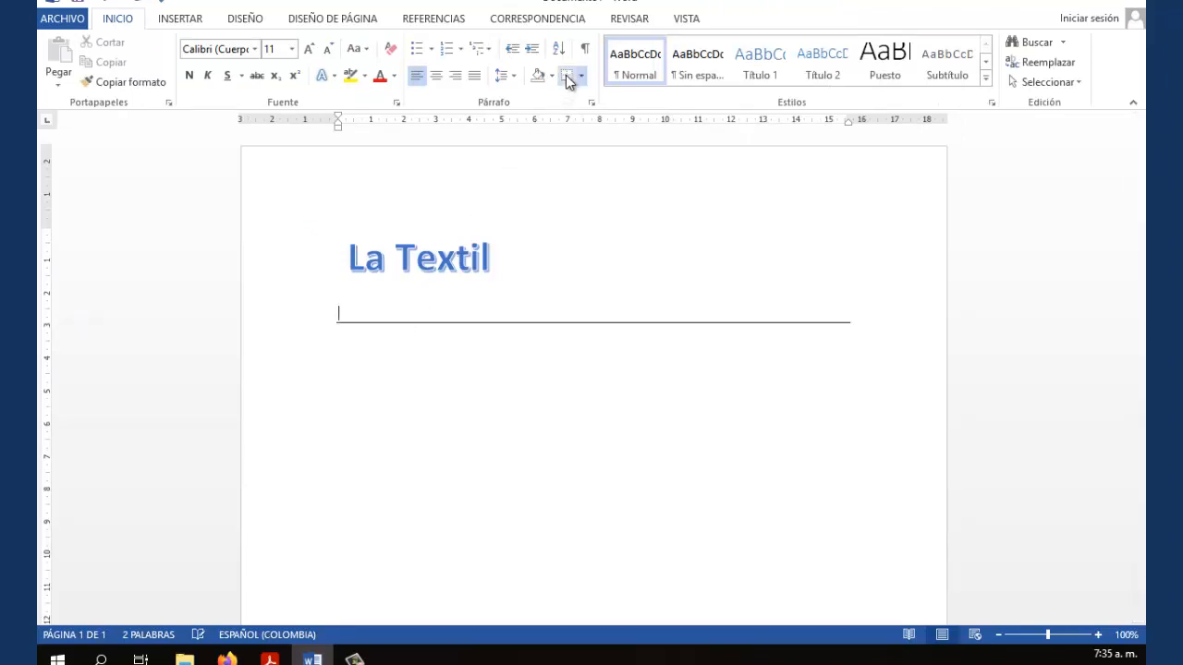
{"action": "left_click", "coordinate": [355, 341]}
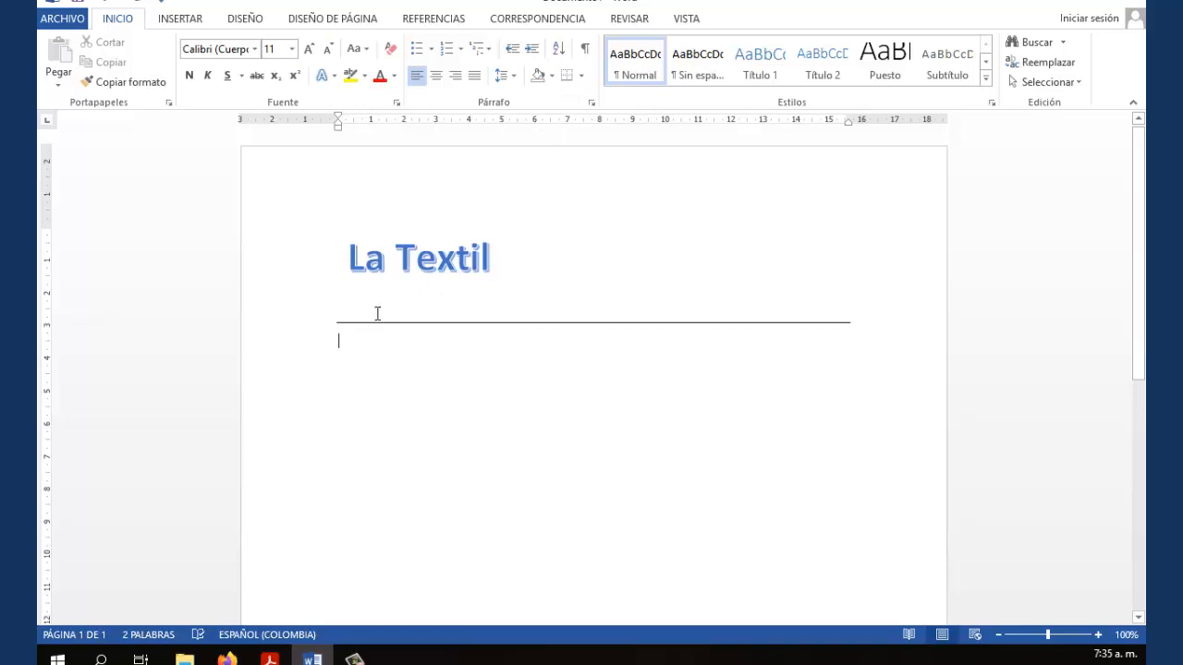
{"action": "left_click", "coordinate": [384, 308]}
{"action": "type", "text": "Cali - "}
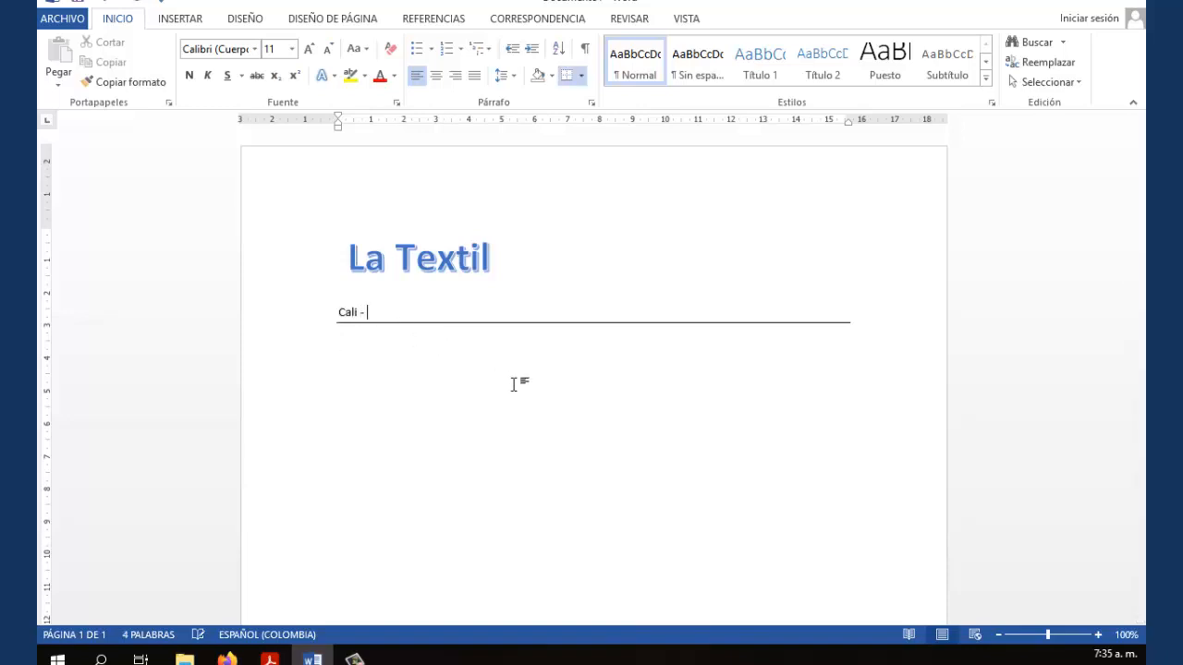
{"action": "type", "text": "Valle"}
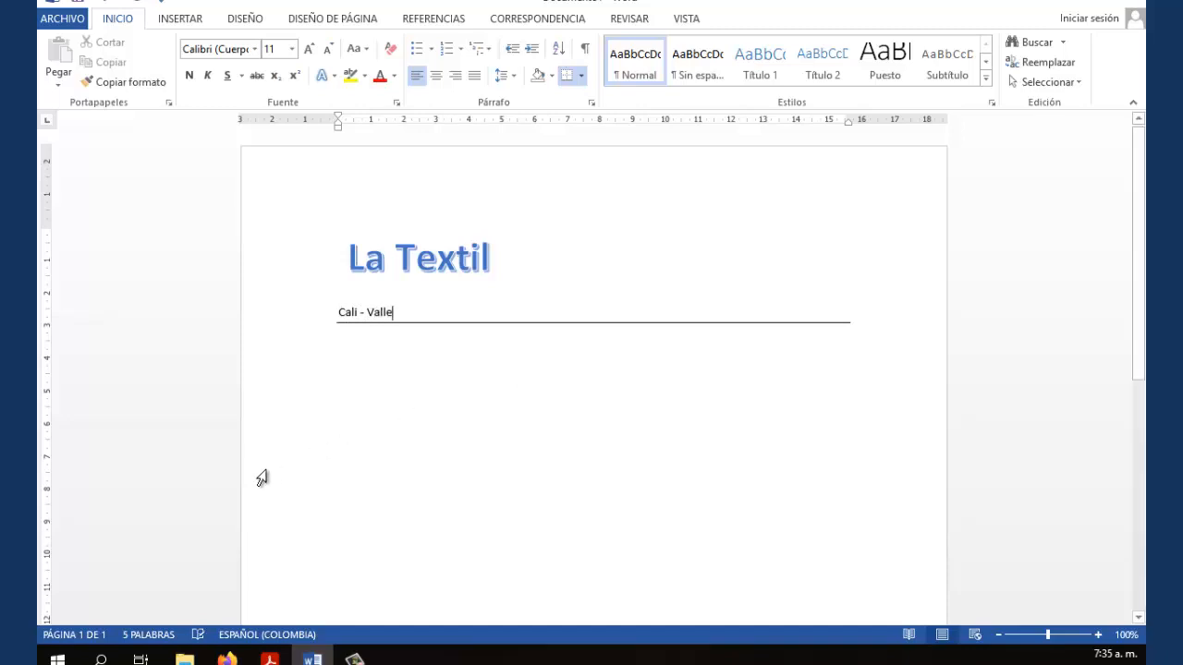
Add the right-aligned date 'Febrero 09 de 2022' on the line below the rule
{"action": "left_click", "coordinate": [349, 334]}
{"action": "left_click", "coordinate": [336, 335]}
{"action": "left_click", "coordinate": [337, 334]}
{"action": "left_click", "coordinate": [457, 76]}
{"action": "type", "text": "Febrero"}
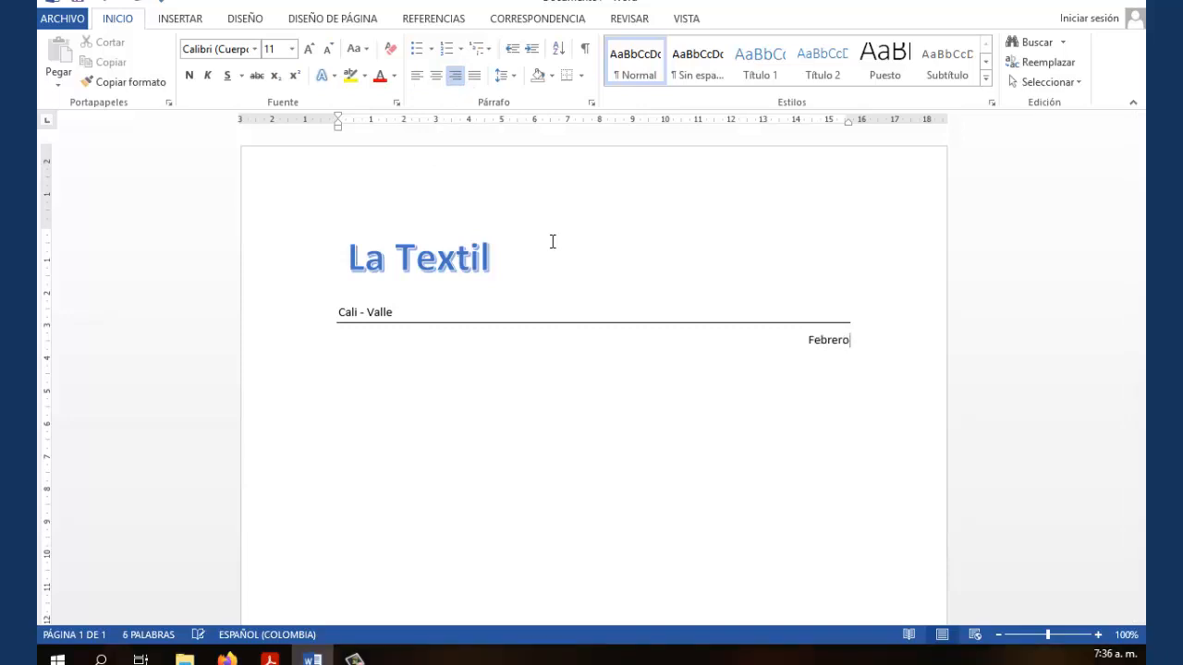
{"action": "type", "text": " 09 de 2022"}
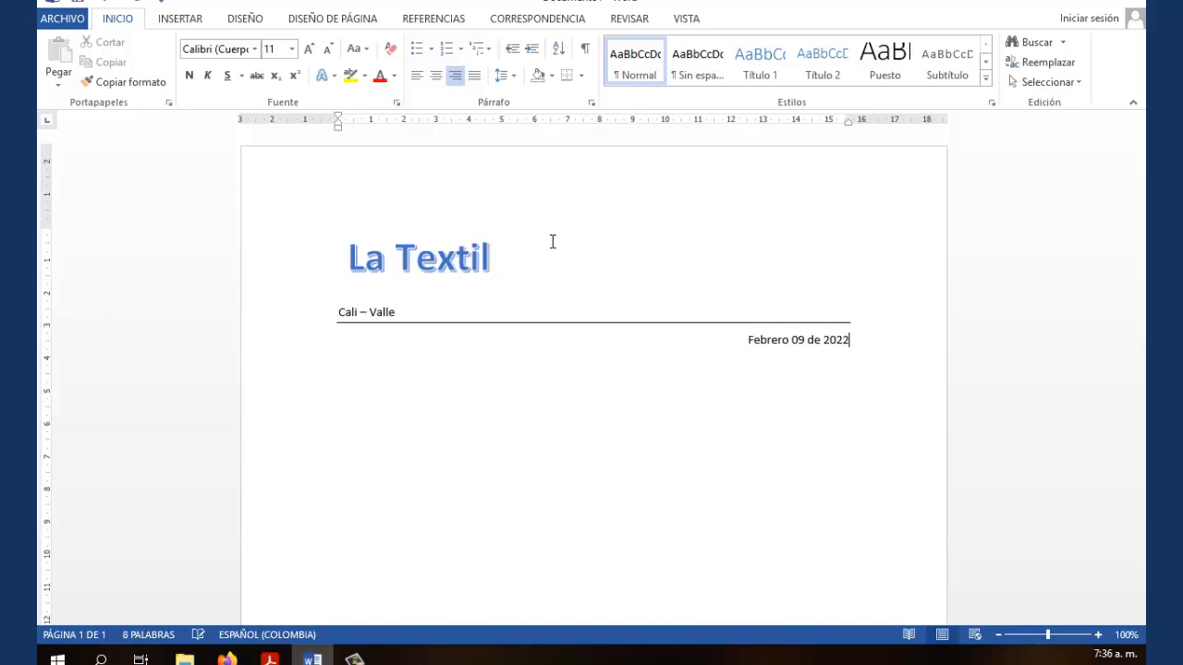
{"action": "key", "text": "Return"}
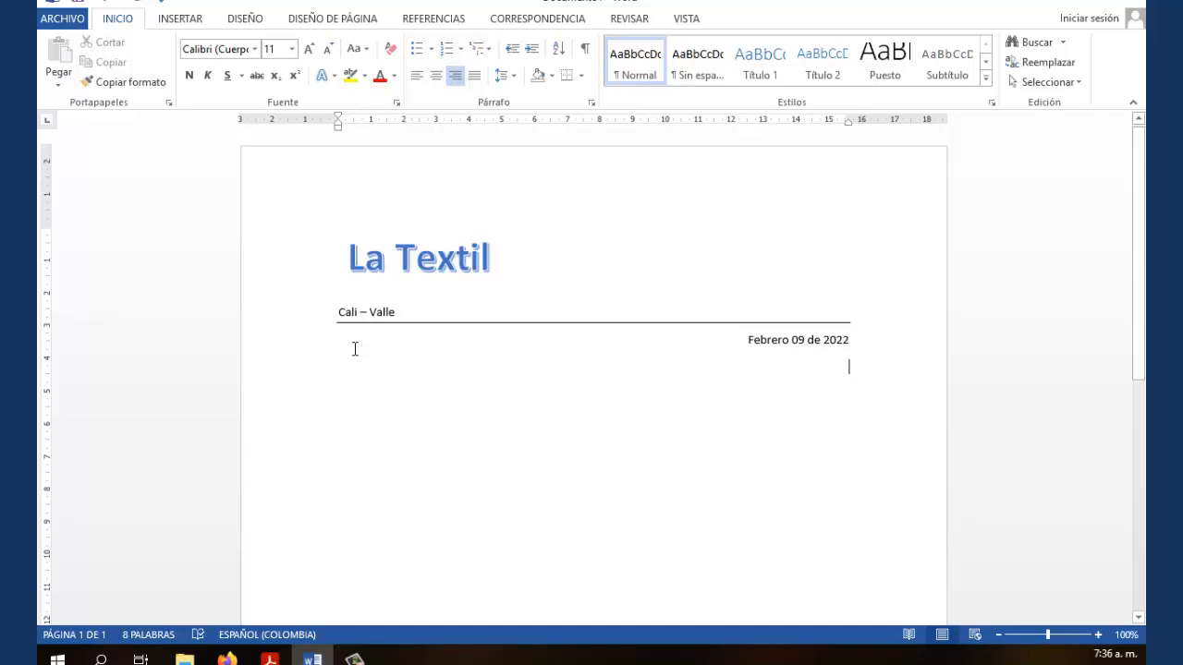
Add a left-aligned line 'Espacio para el nombre del cliente', fixing the missing space before 'cliente'
{"action": "left_click", "coordinate": [417, 74]}
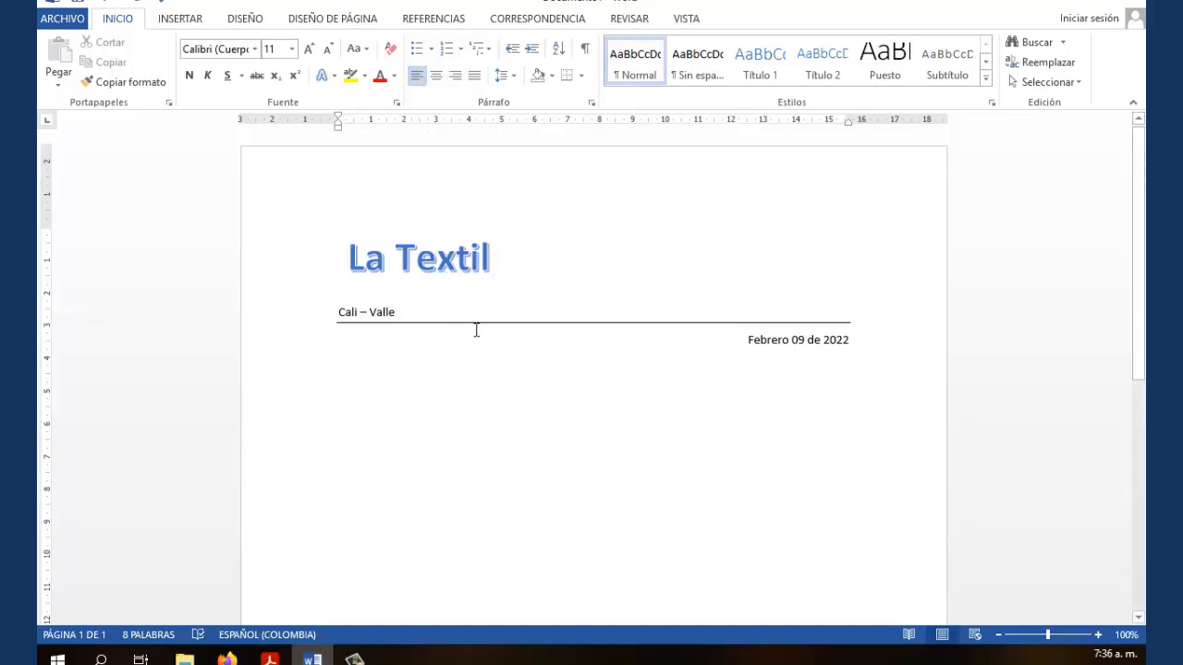
{"action": "scroll", "coordinate": [475, 330], "scroll_direction": "down", "scroll_amount": 2}
{"action": "scroll", "coordinate": [488, 334], "scroll_direction": "up", "scroll_amount": 1}
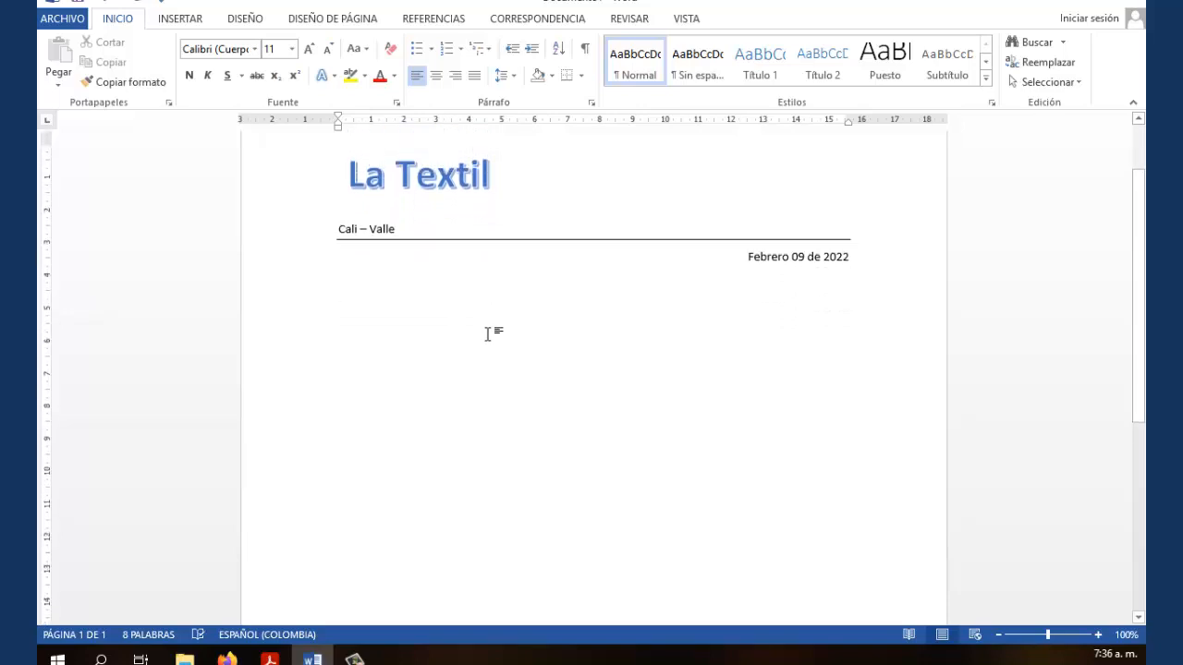
{"action": "scroll", "coordinate": [488, 333], "scroll_direction": "down", "scroll_amount": 3, "text": "ctrl"}
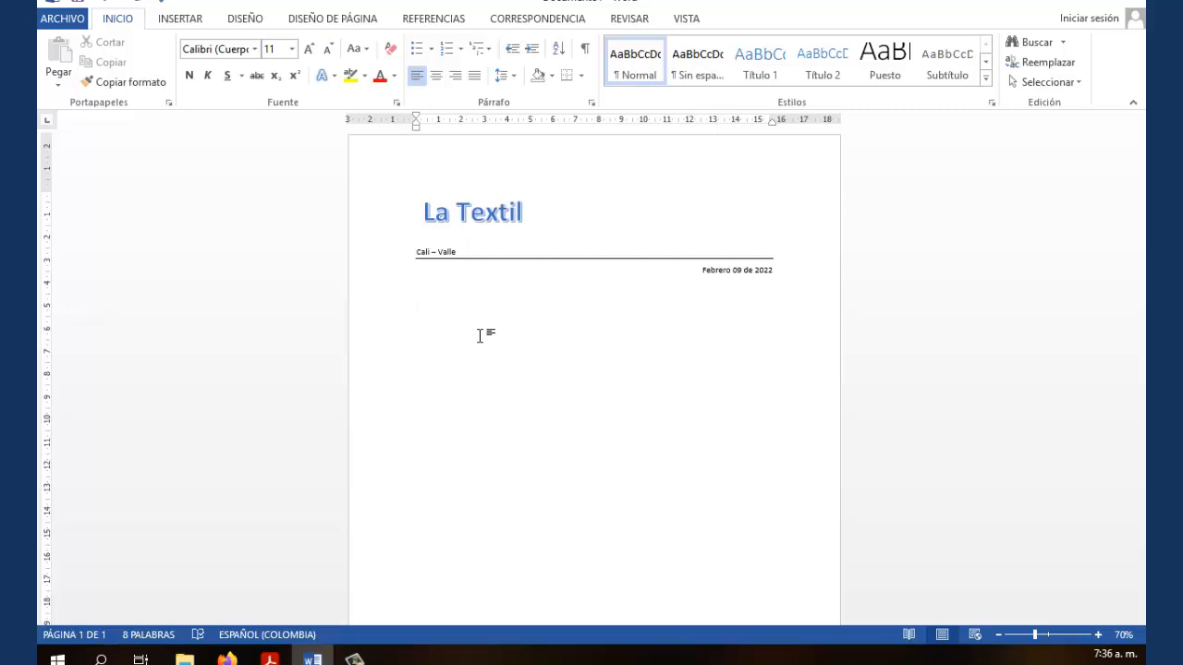
{"action": "scroll", "coordinate": [482, 336], "scroll_direction": "down", "scroll_amount": 1}
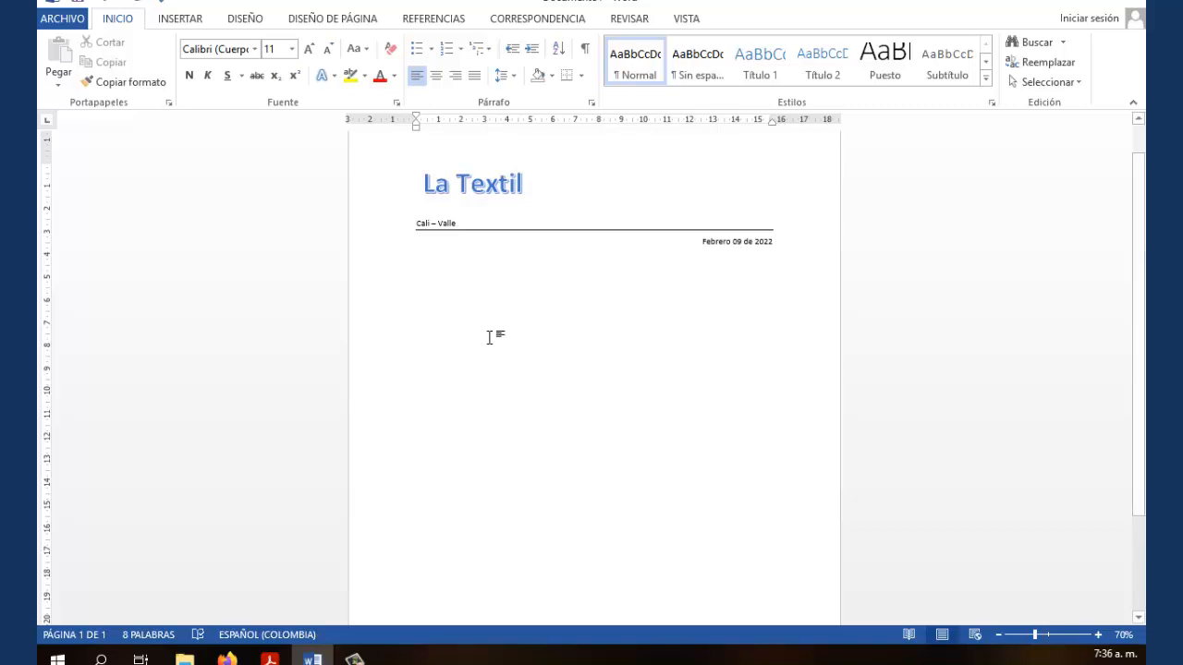
{"action": "scroll", "coordinate": [477, 335], "scroll_direction": "down", "scroll_amount": 1}
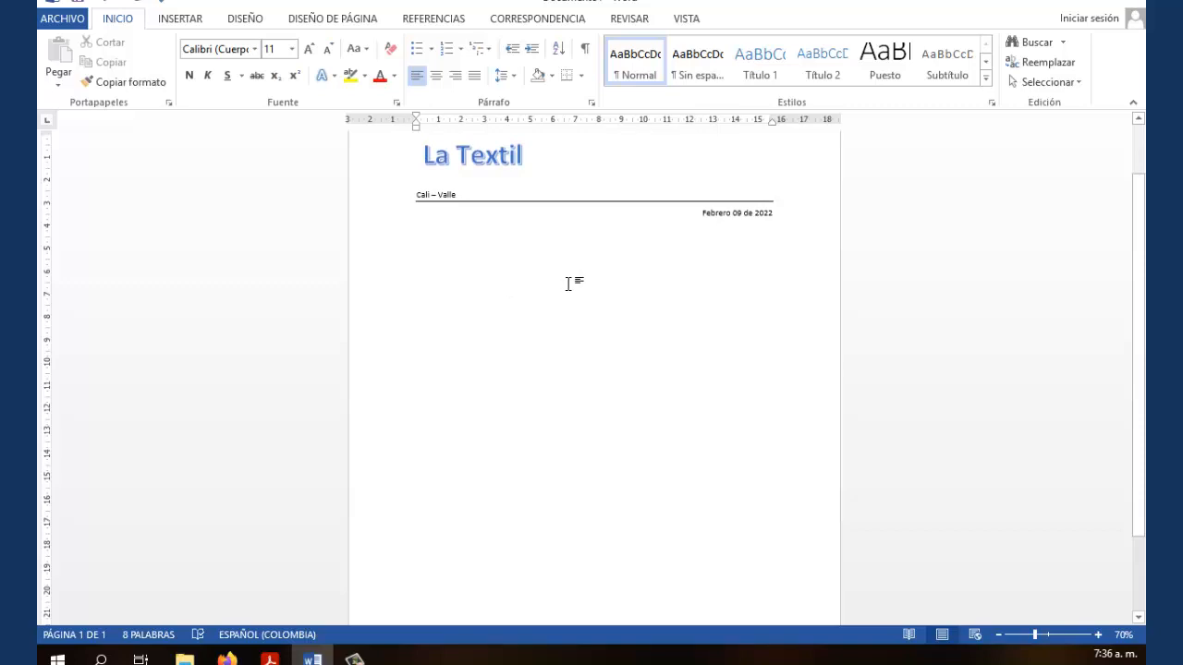
{"action": "type", "text": "Es"}
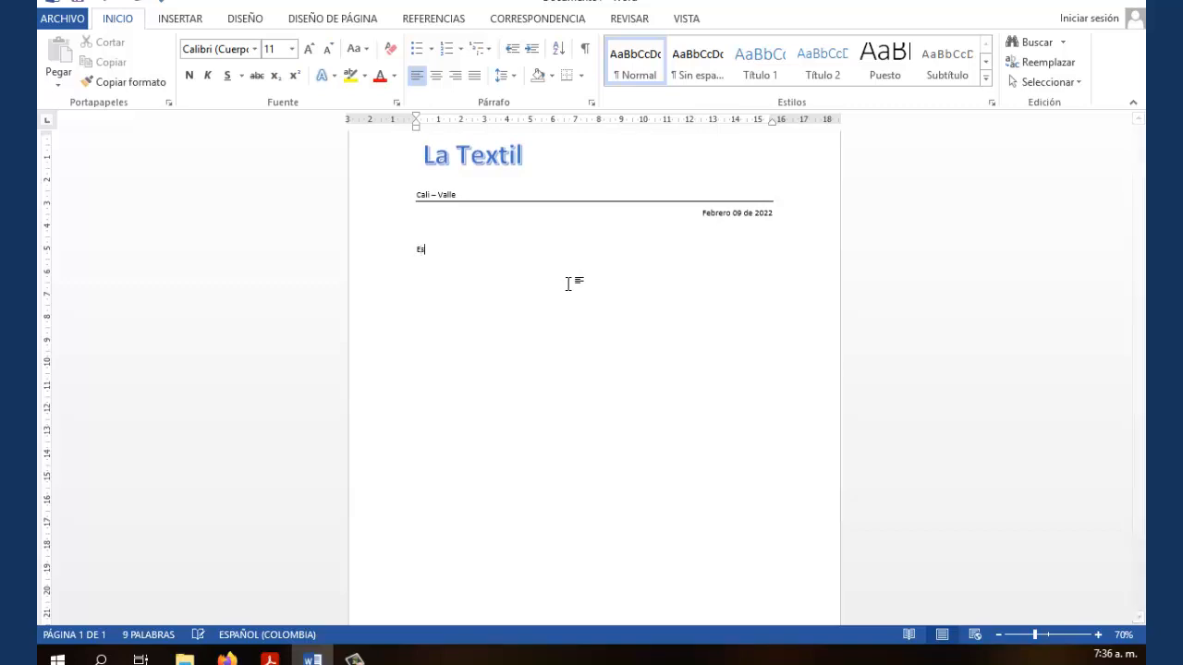
{"action": "type", "text": "pacio para el nombr"}
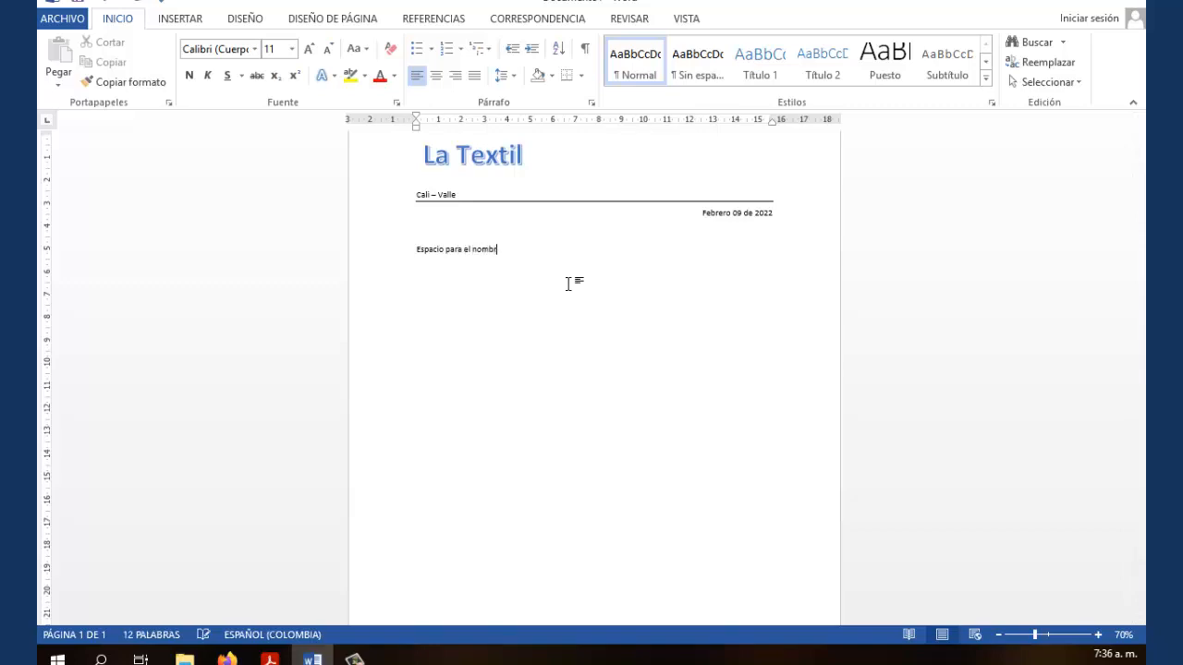
{"action": "type", "text": "e delcliente"}
{"action": "left_click", "coordinate": [513, 249]}
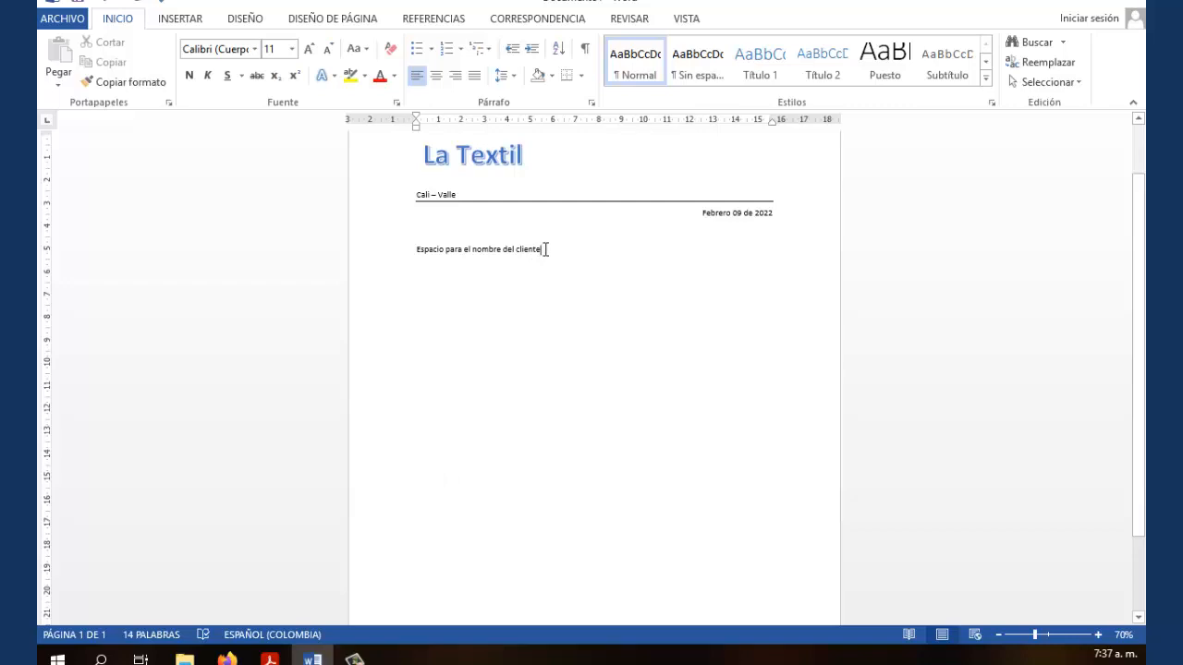
Add the line 'Espacio para la dirección del cliente' below the name placeholder
{"action": "scroll", "coordinate": [686, 397], "scroll_direction": "up", "scroll_amount": 8}
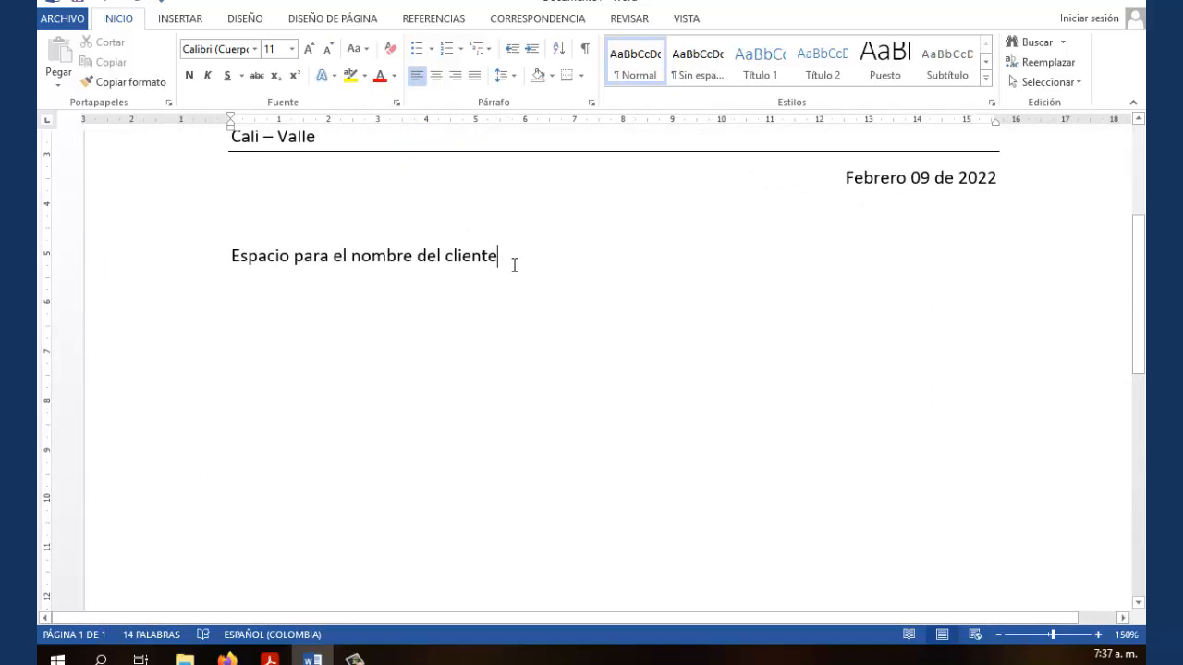
{"action": "key", "text": "Return"}
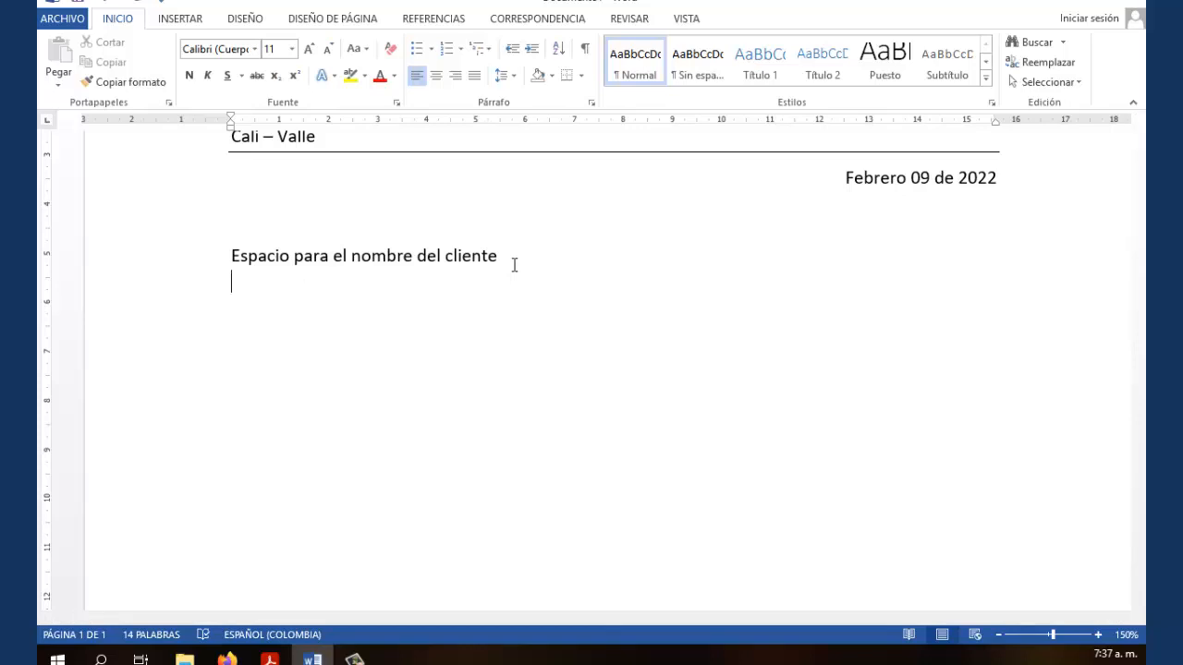
{"action": "type", "text": "Espacio para "}
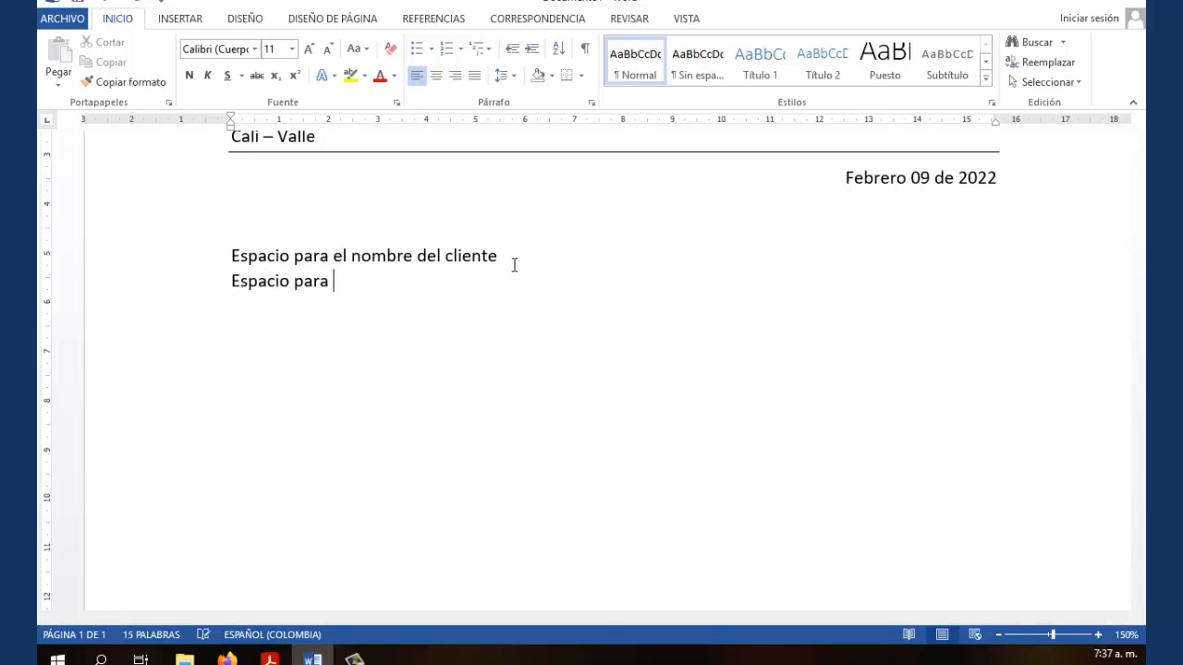
{"action": "type", "text": "la dirección "}
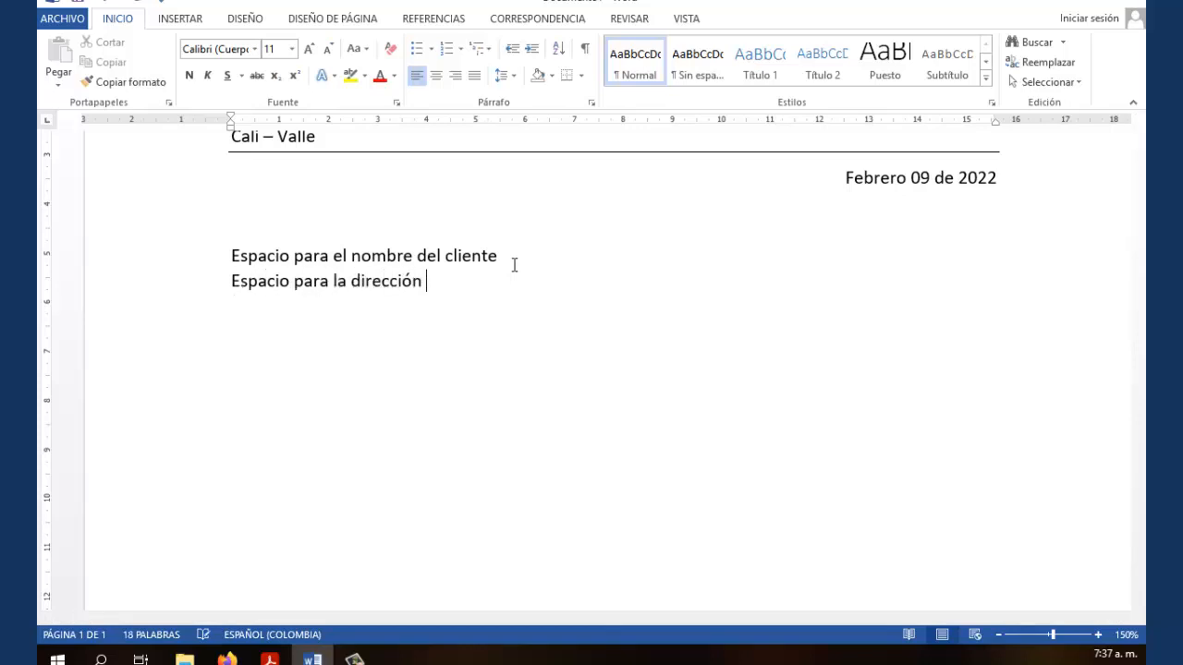
{"action": "type", "text": "del cliente"}
{"action": "key", "text": "BackSpace"}
Add 'Espacio para la poblacion del cliente', fixing its missing spaces, and start a new line
{"action": "type", "text": "Espacio "}
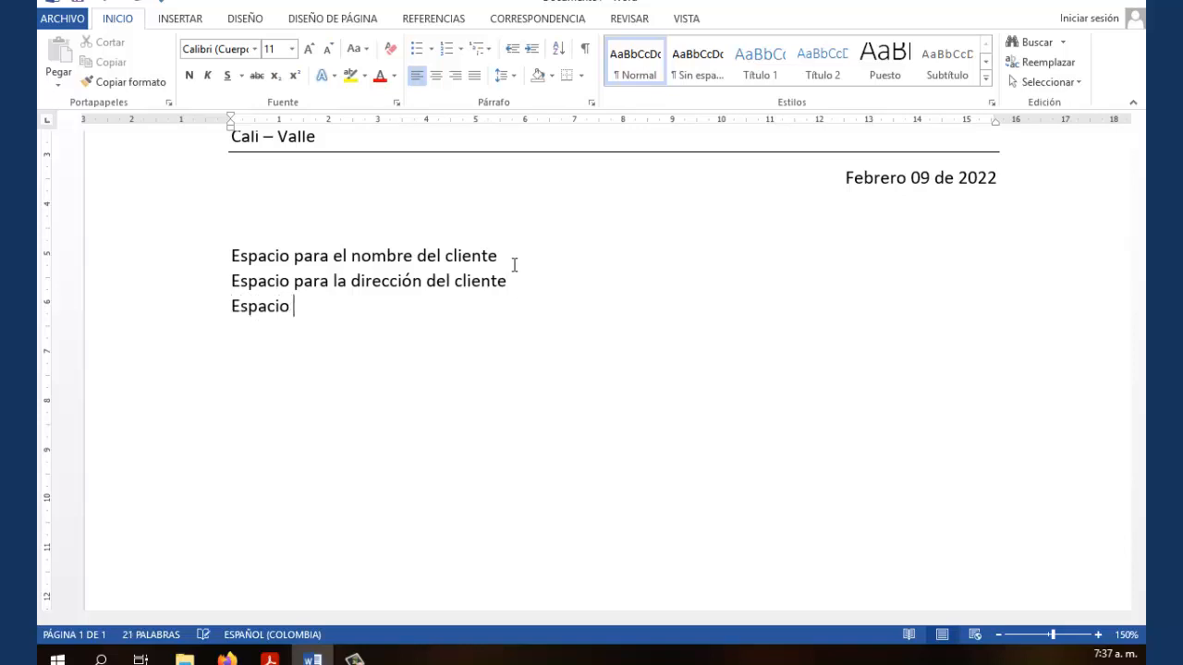
{"action": "type", "text": "para lapobla"}
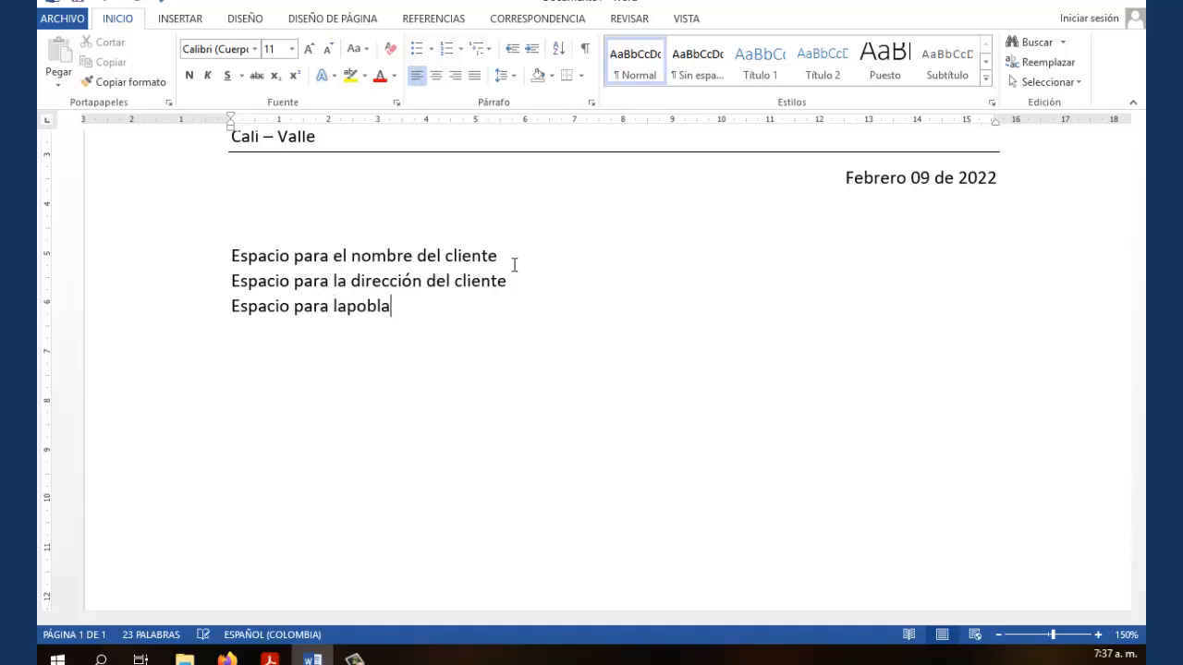
{"action": "type", "text": "cion delclie"}
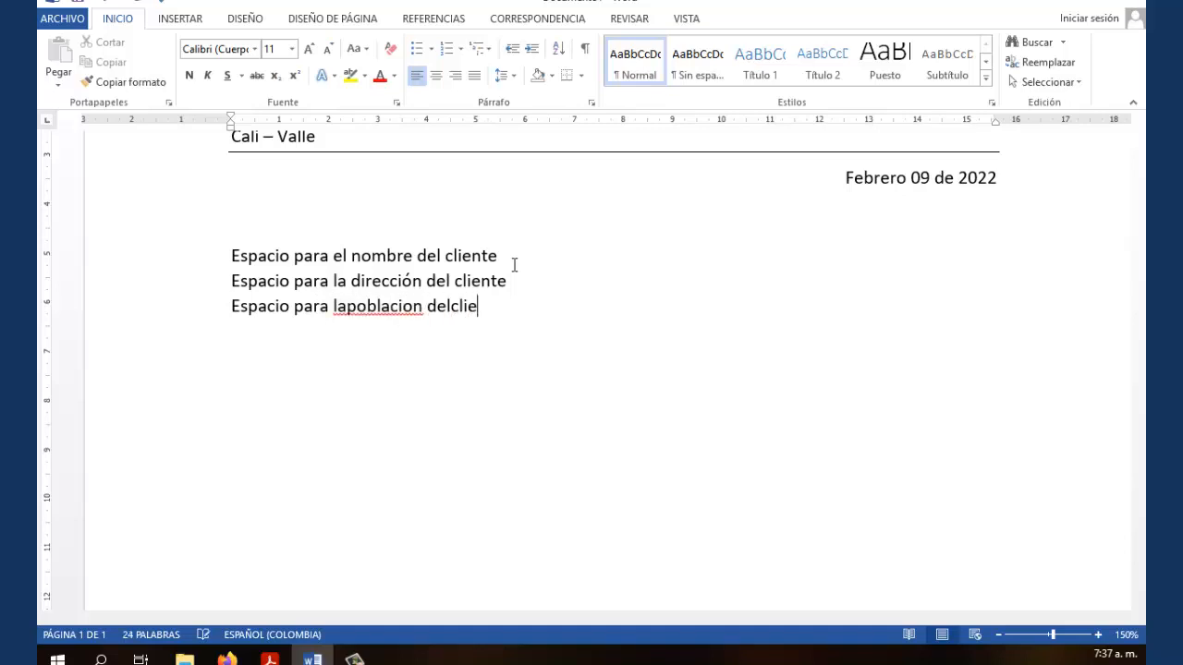
{"action": "type", "text": "nte"}
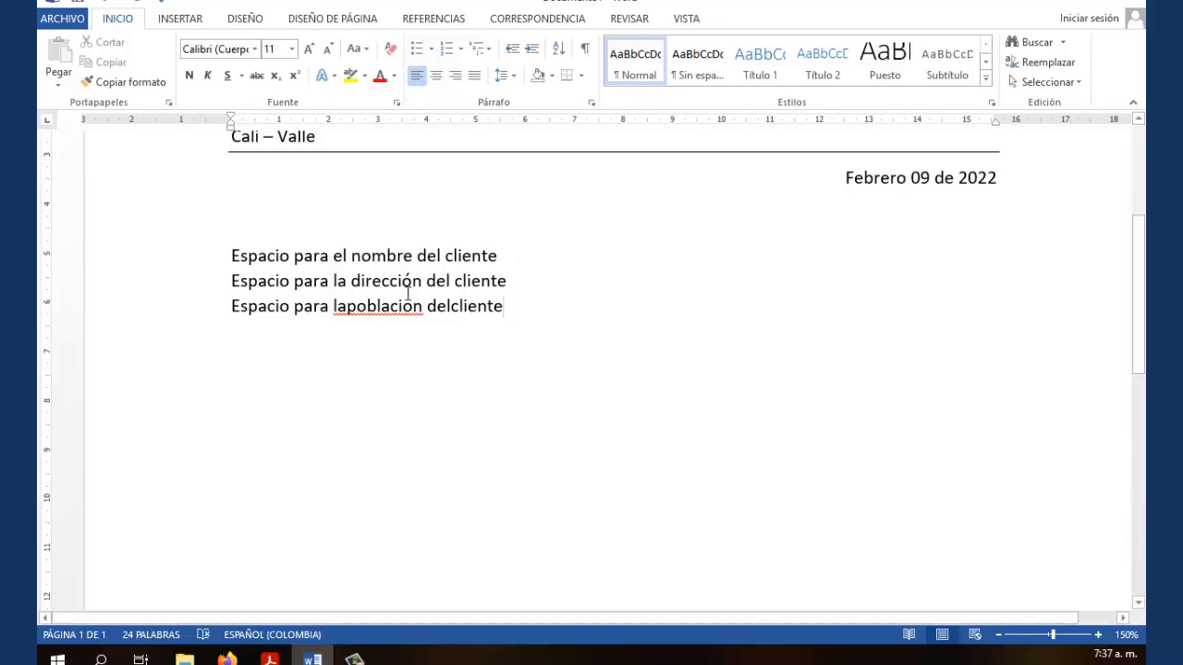
{"action": "left_click", "coordinate": [347, 310]}
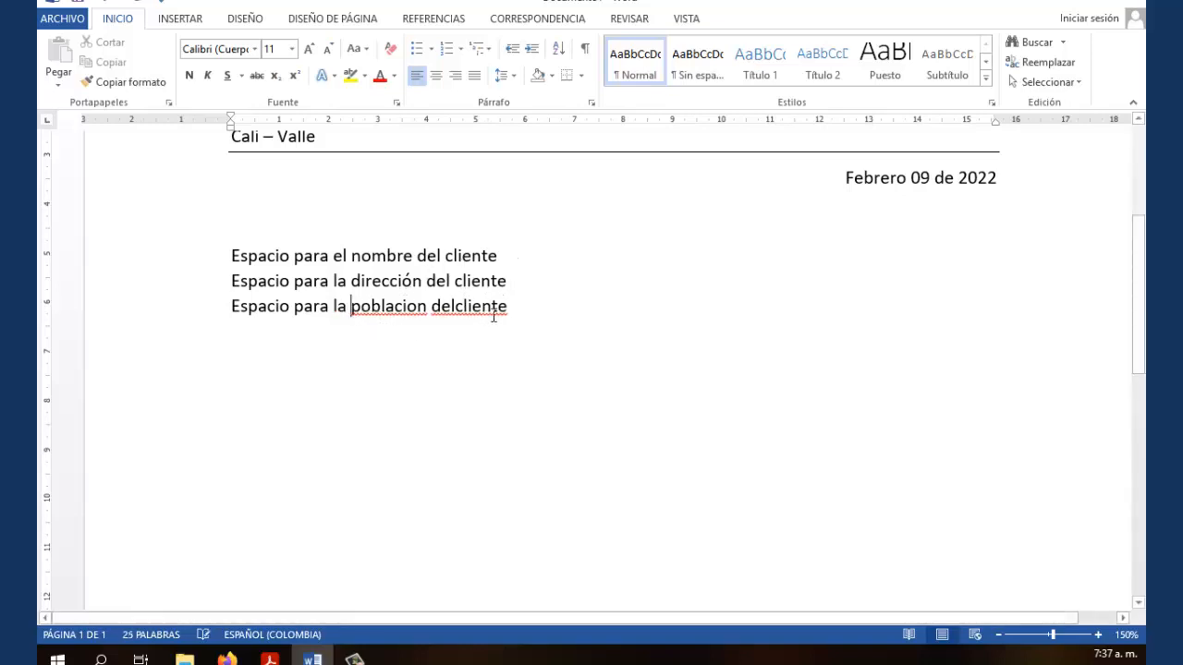
{"action": "left_click", "coordinate": [457, 308]}
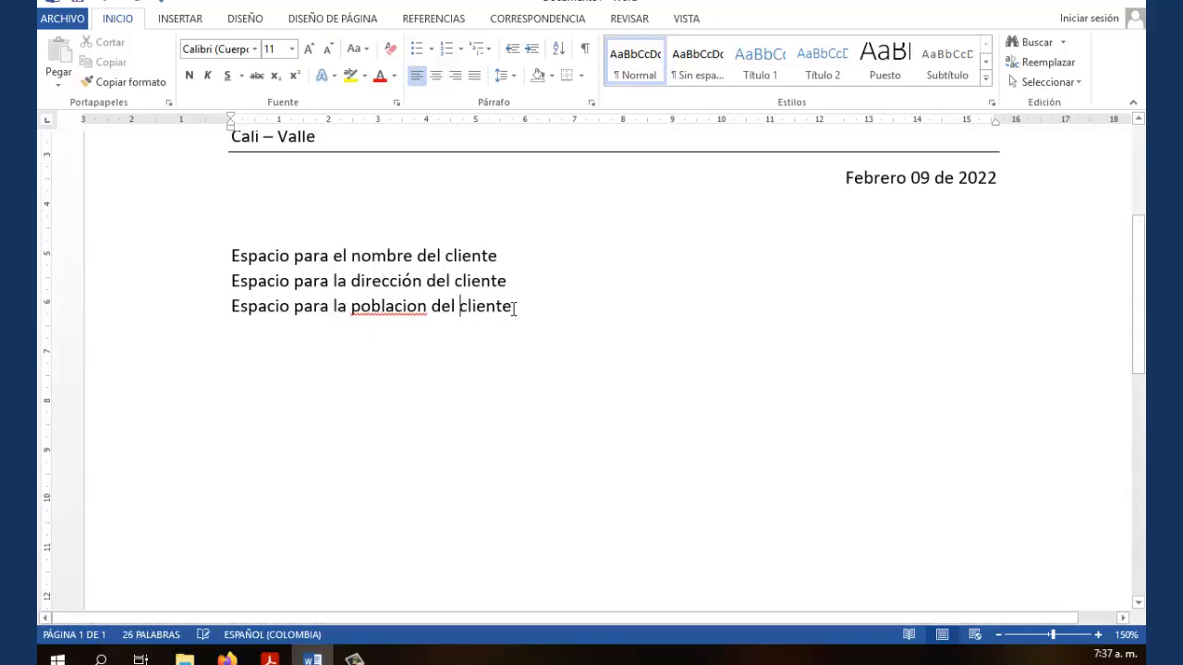
{"action": "left_click", "coordinate": [515, 307]}
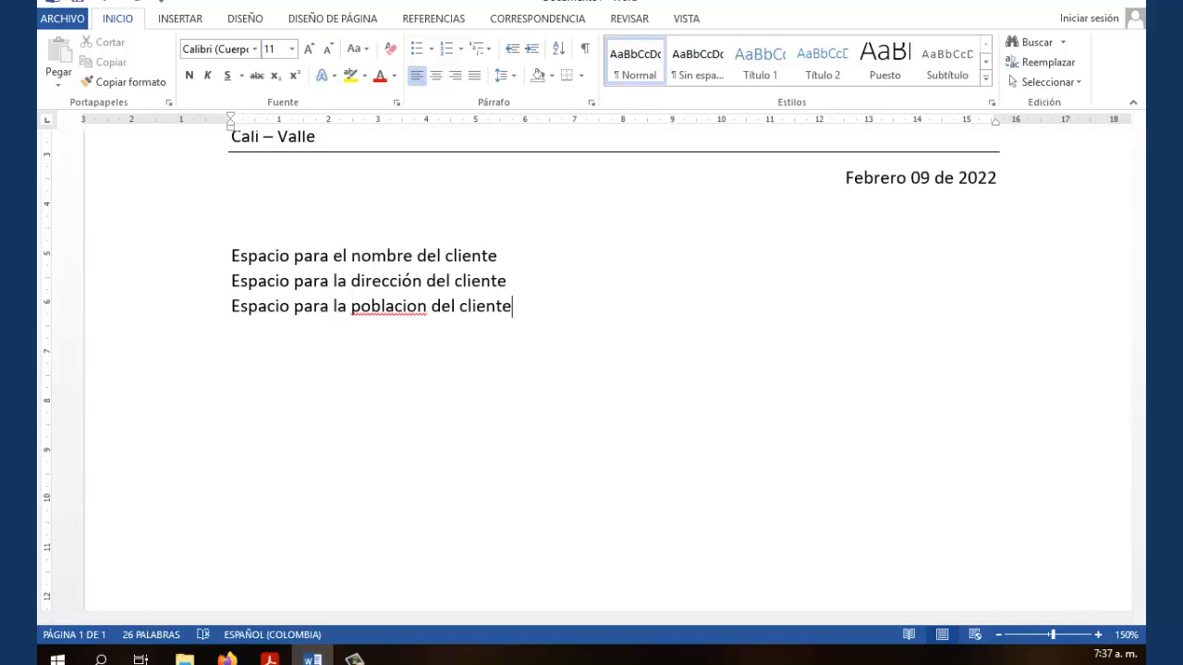
{"action": "key", "text": "Return"}
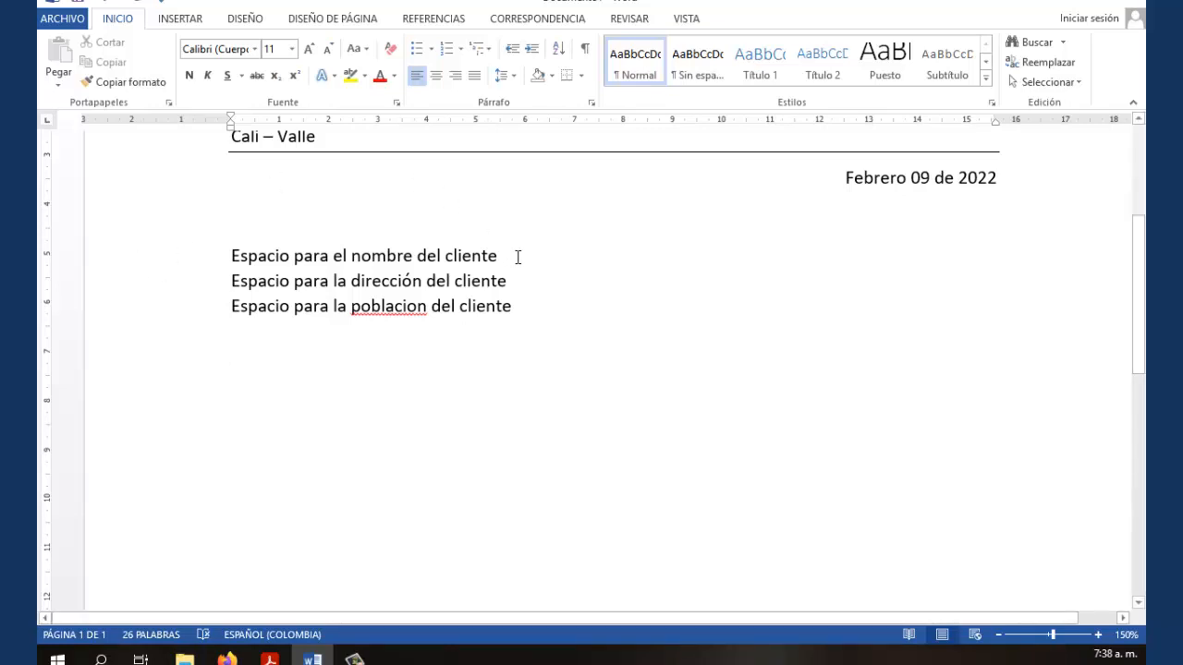
Add 'Espacio para el saludo al cliente' with fixed spacing, an empty line after, and no indent
{"action": "key", "text": "Tab"}
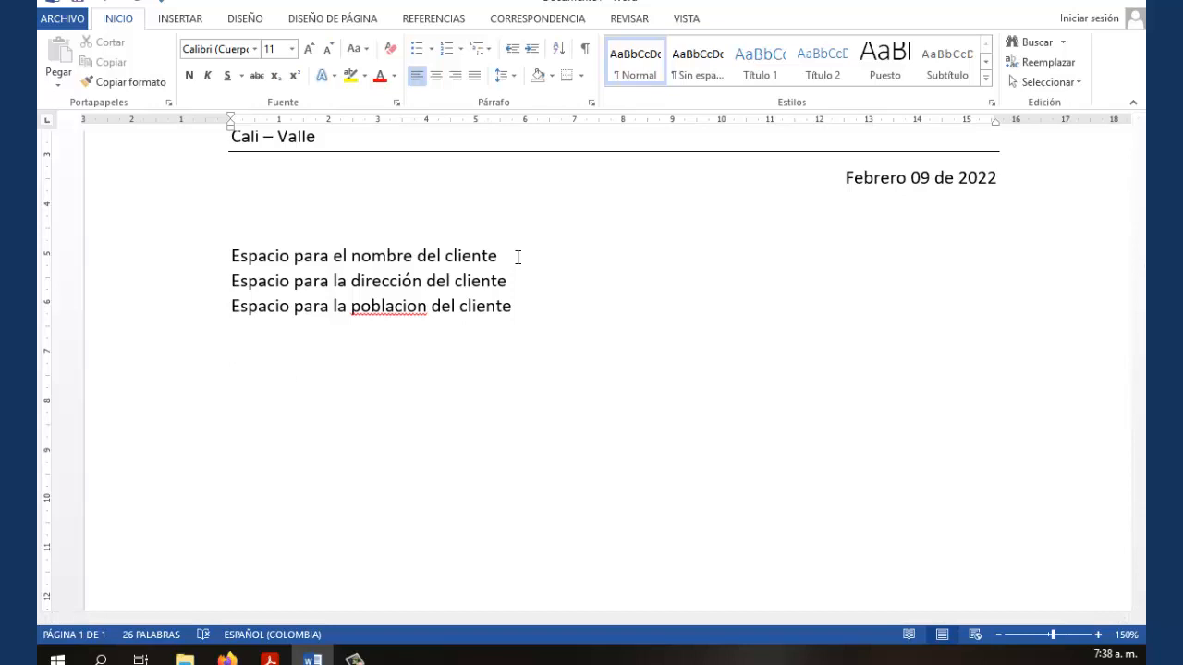
{"action": "type", "text": "Espacio para elsal"}
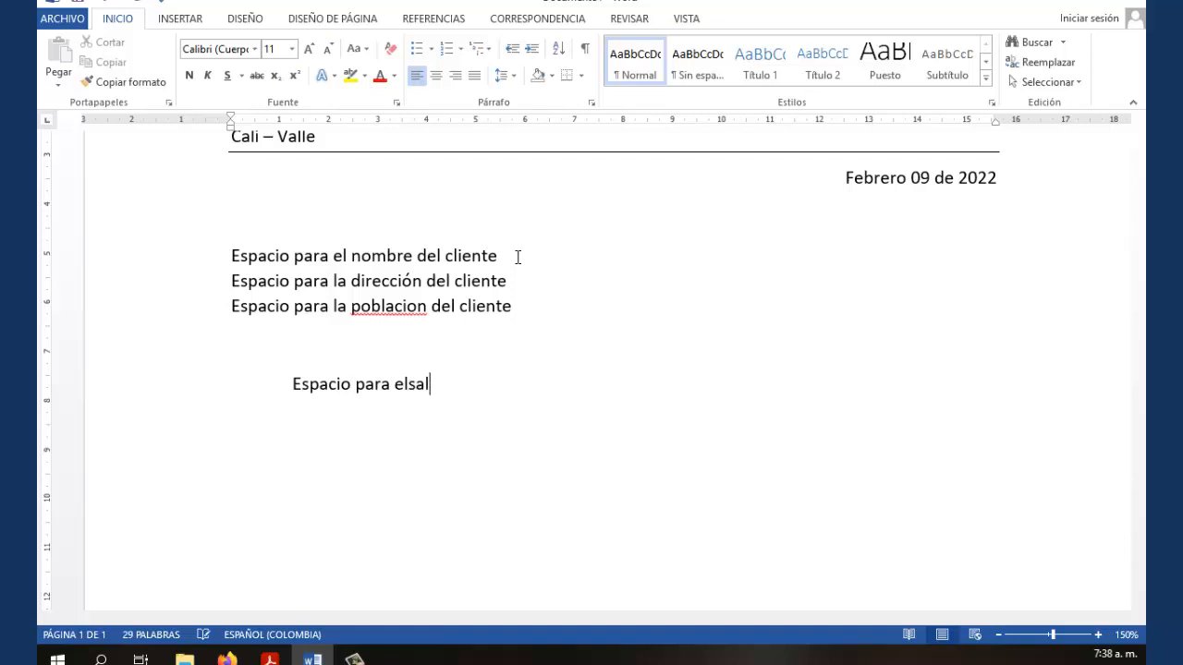
{"action": "type", "text": "udo alcliente"}
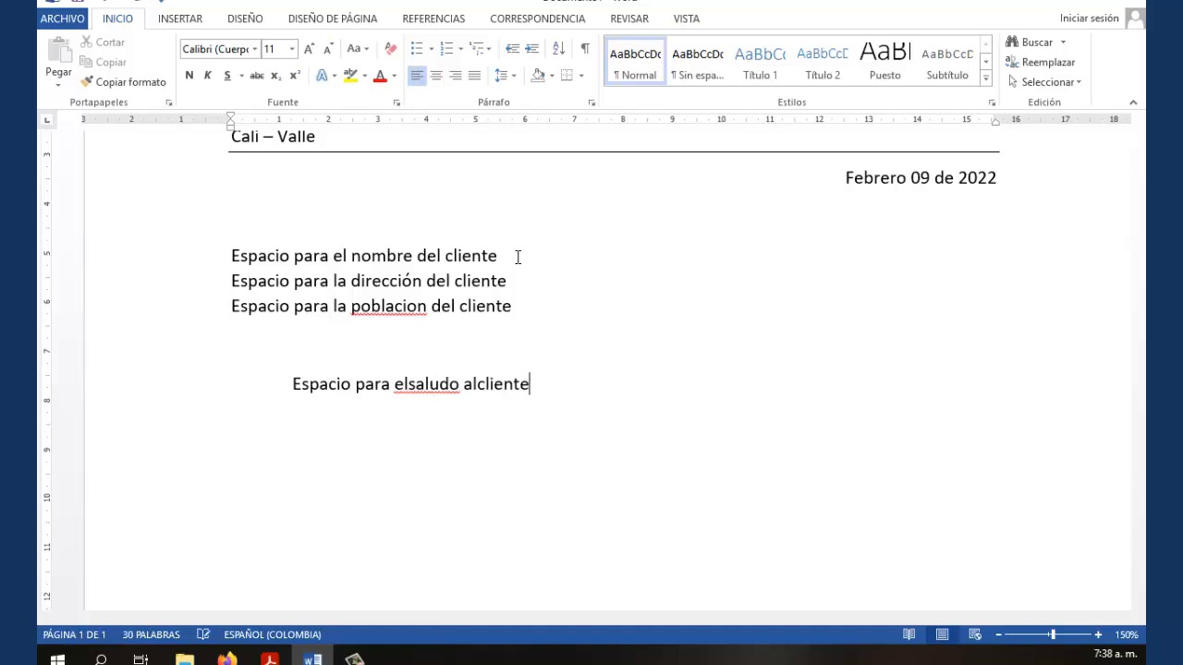
{"action": "left_click", "coordinate": [409, 385]}
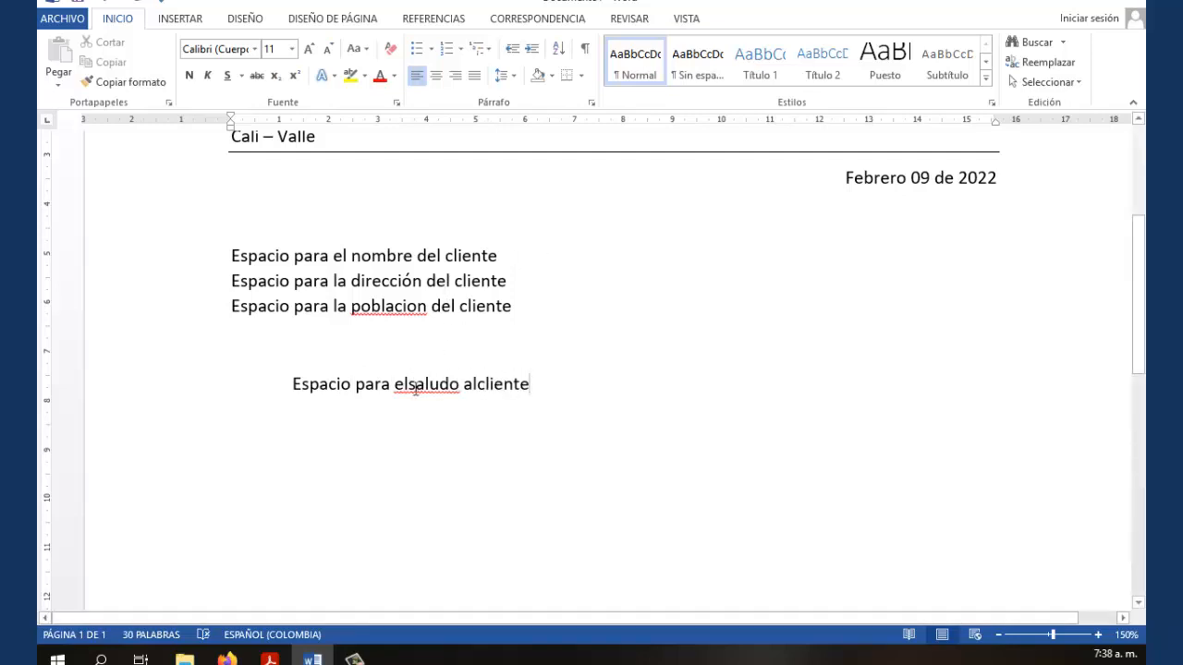
{"action": "left_click", "coordinate": [482, 387]}
{"action": "left_click", "coordinate": [539, 386]}
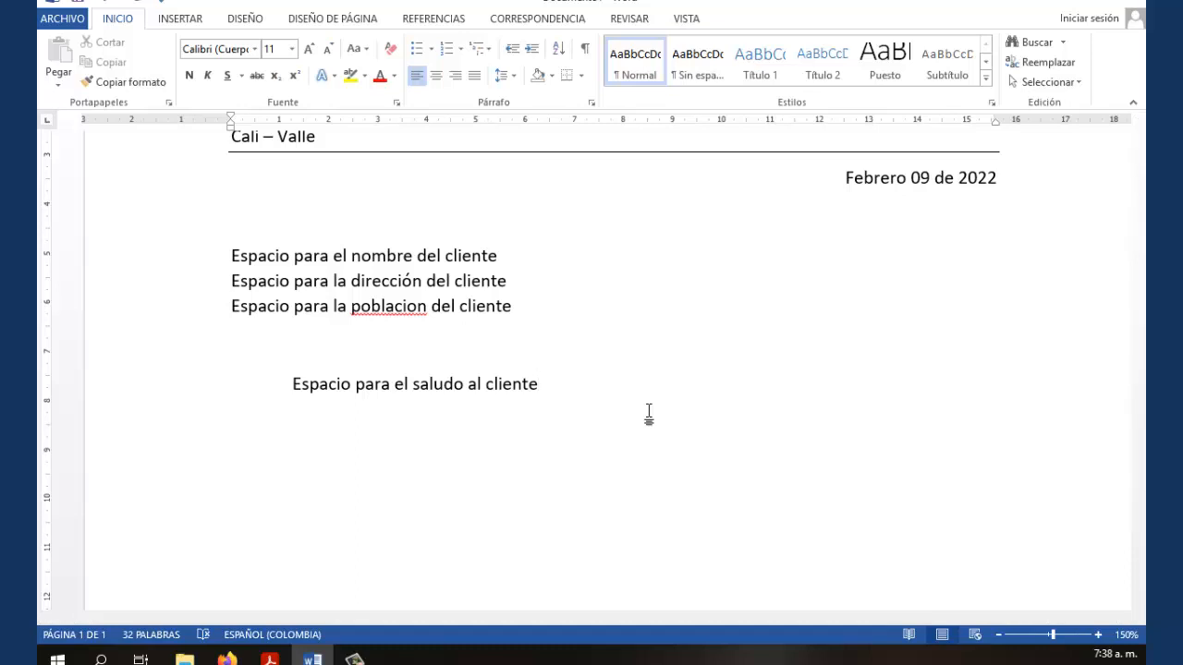
{"action": "key", "text": "Return"}
{"action": "key", "text": "Up"}
{"action": "key", "text": "BackSpace"}
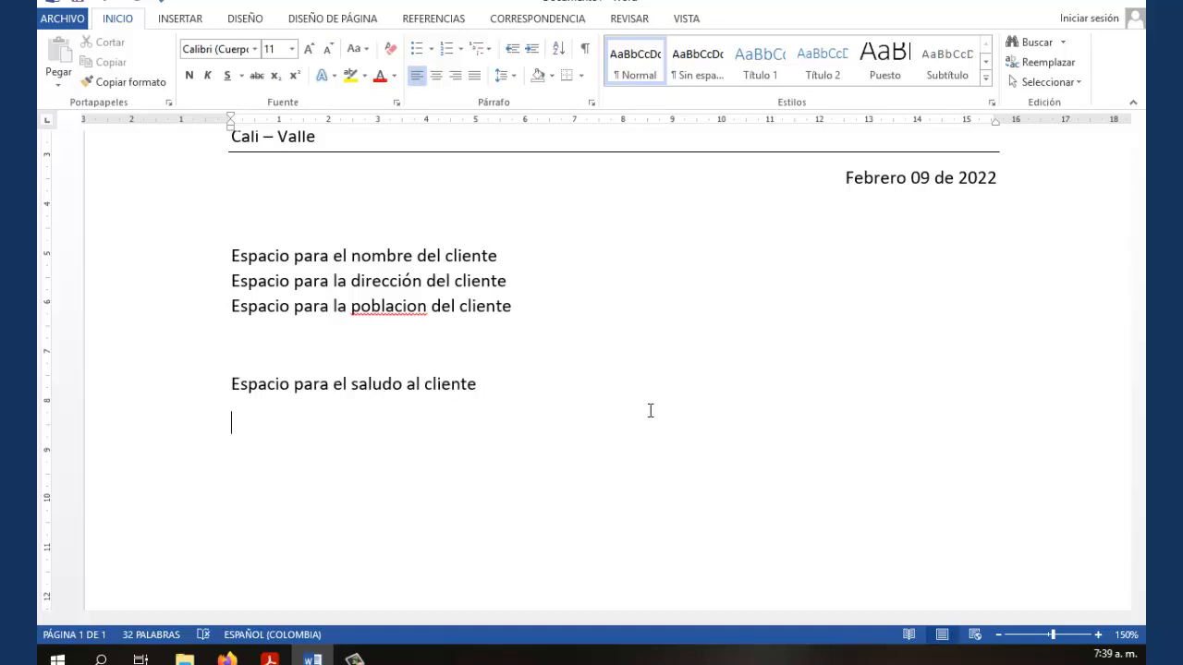
Type the opening sentence about the promotion campaign of 'prendas para el hogar'
{"action": "type", "text": "Nos encontramos "}
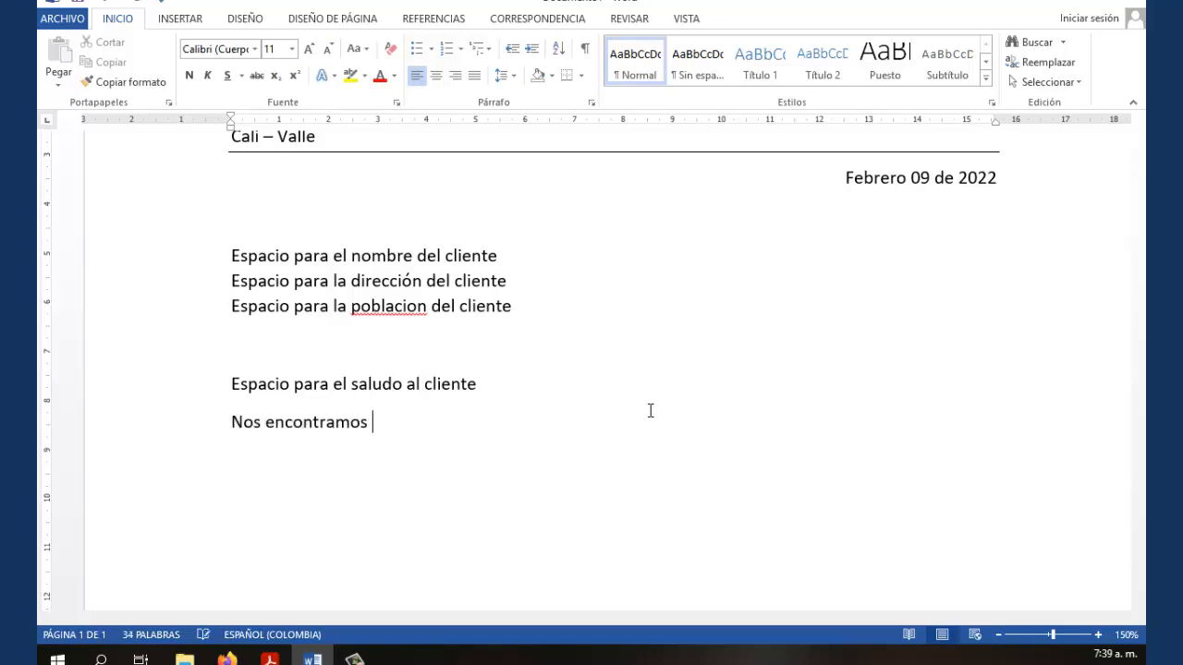
{"action": "type", "text": "er plena campaña"}
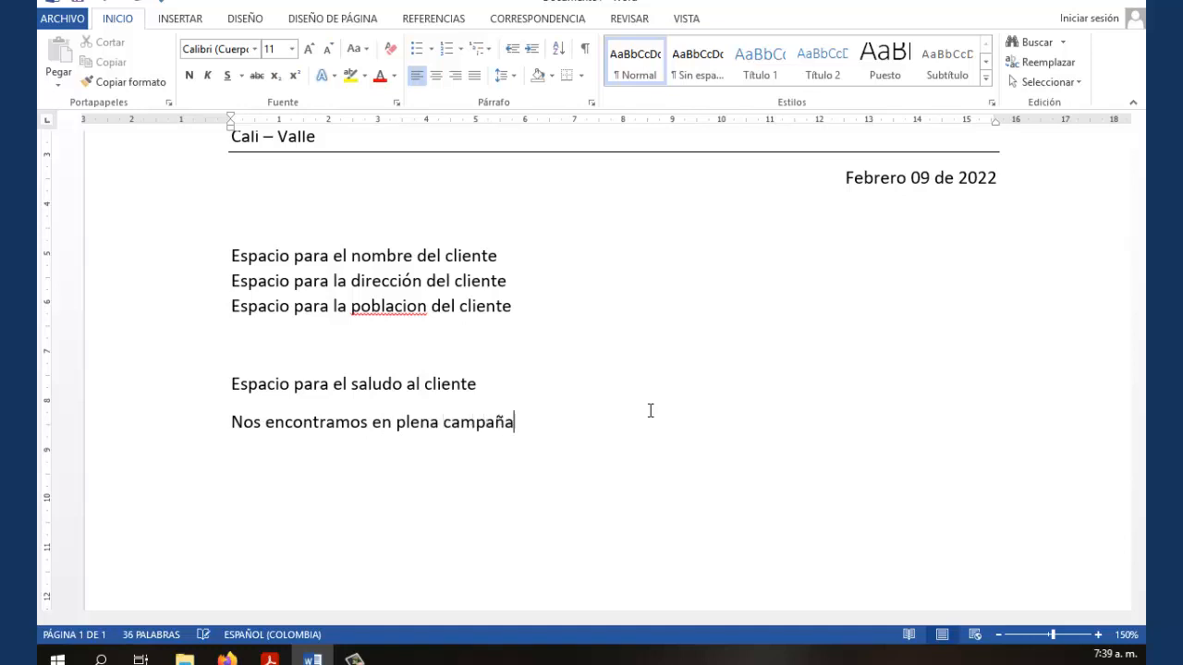
{"action": "type", "text": " de "}
{"action": "type", "text": "promoción "}
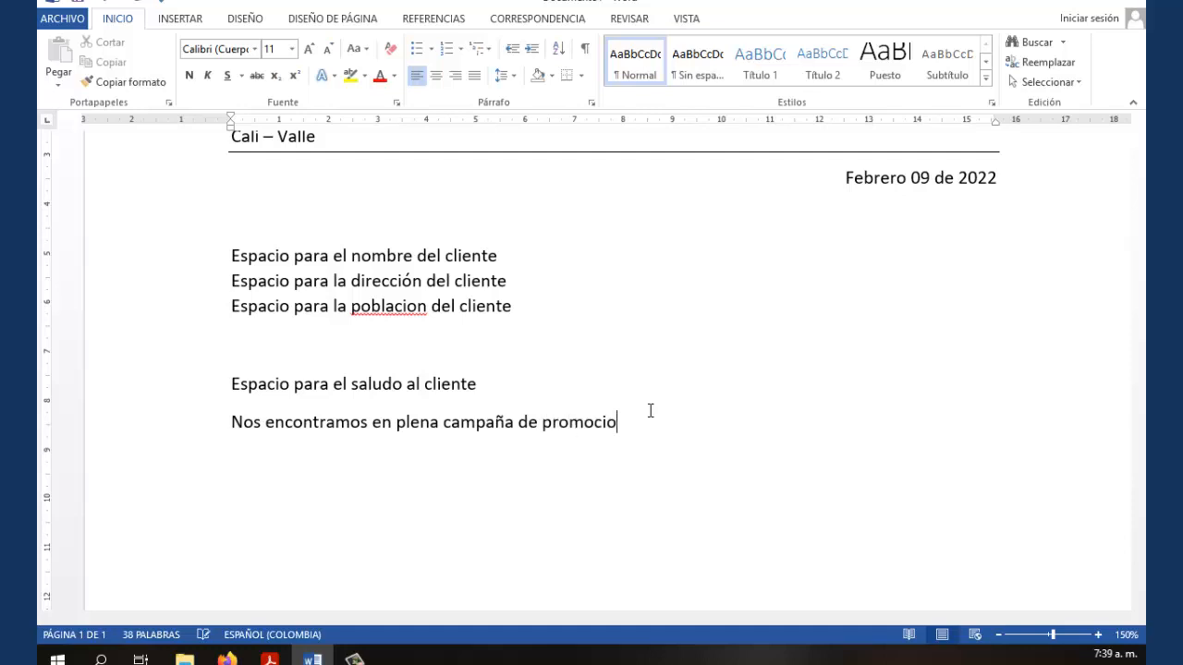
{"action": "type", "text": "de prendas o"}
{"action": "key", "text": "BackSpace"}
{"action": "type", "text": "para elho"}
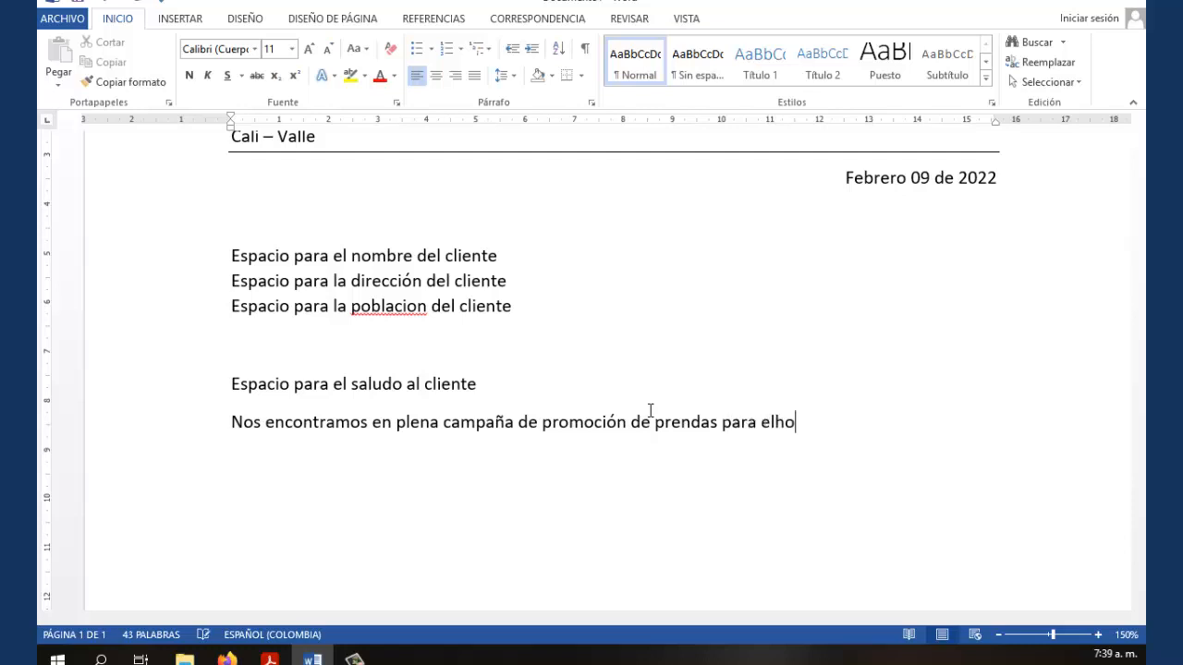
{"action": "type", "text": "gar"}
{"action": "key", "text": "Left"}
{"action": "key", "text": "Left"}
{"action": "key", "text": "Left"}
{"action": "key", "text": "Left"}
{"action": "key", "text": "Left"}
{"action": "key", "text": "Right"}
{"action": "key", "text": "Right"}
{"action": "key", "text": "Right"}
{"action": "key", "text": "Right"}
{"action": "key", "text": "Right"}
{"action": "key", "text": "Right"}
Add the sentence about sending the updated product catalogue, fixing typos and spacing, then start a new paragraph
{"action": "type", "text": ". Que"}
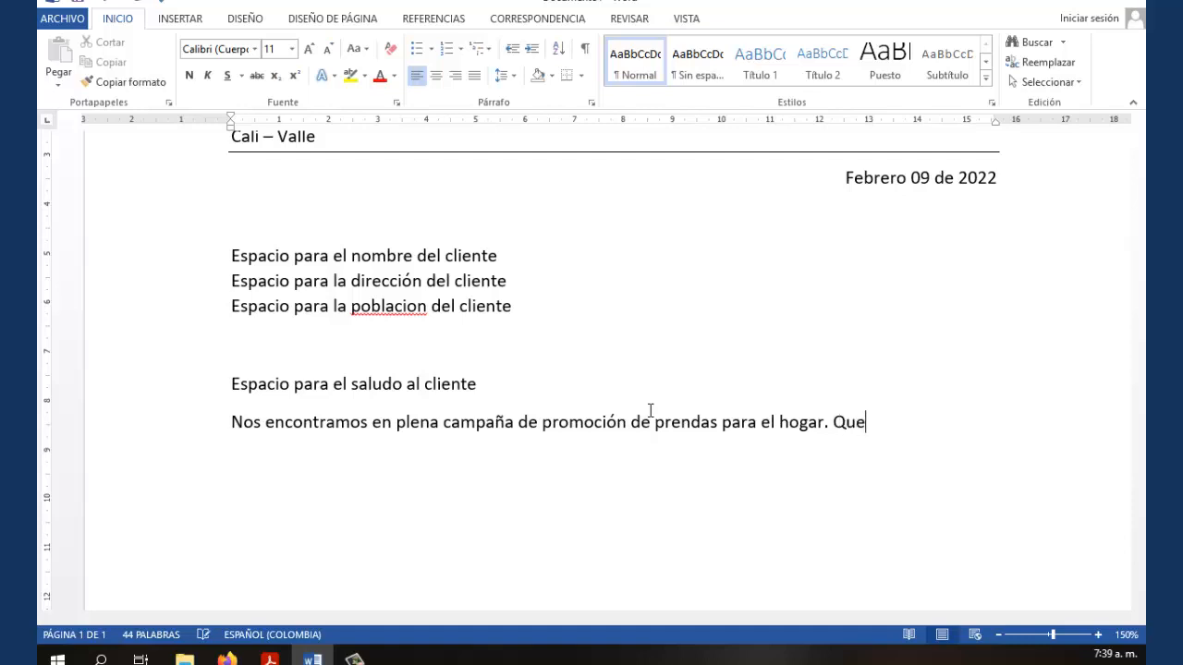
{"action": "type", "text": "remos hacerlel"}
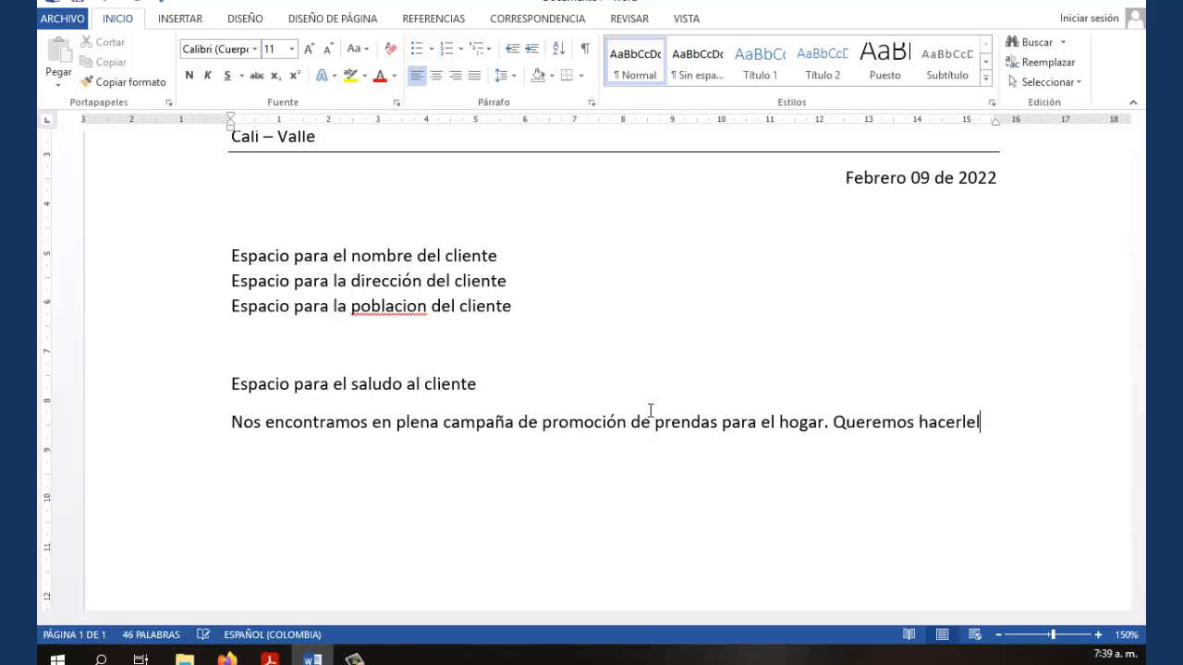
{"action": "type", "text": "legarnuestro saludo"}
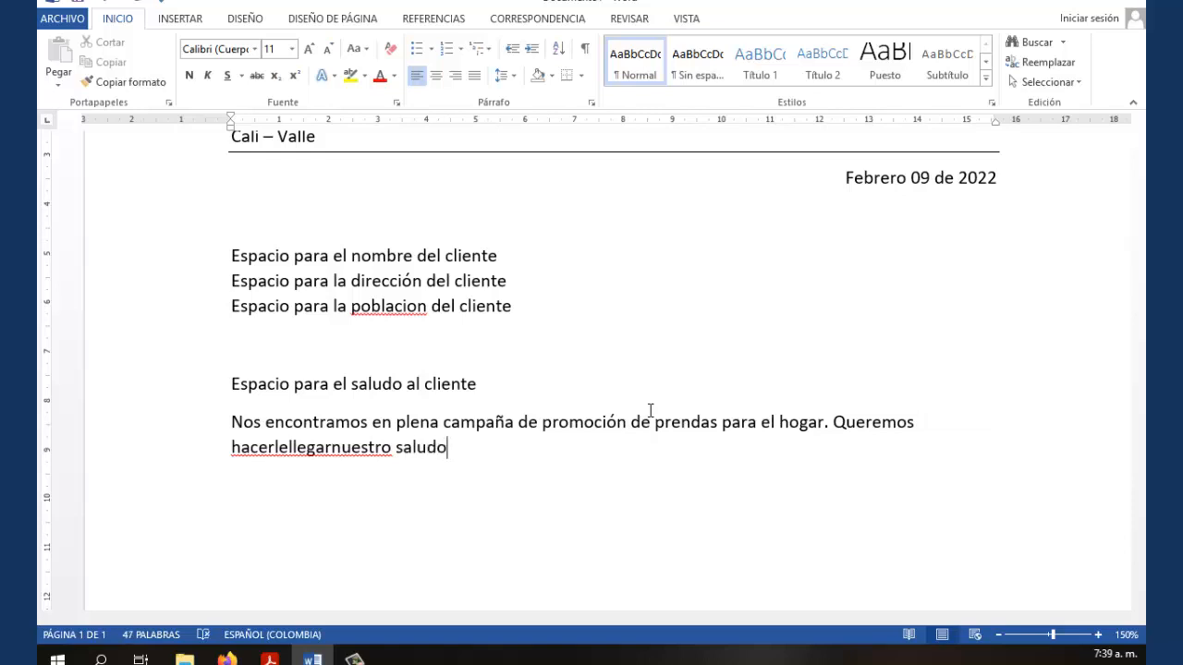
{"action": "type", "text": ", adjuntandole el"}
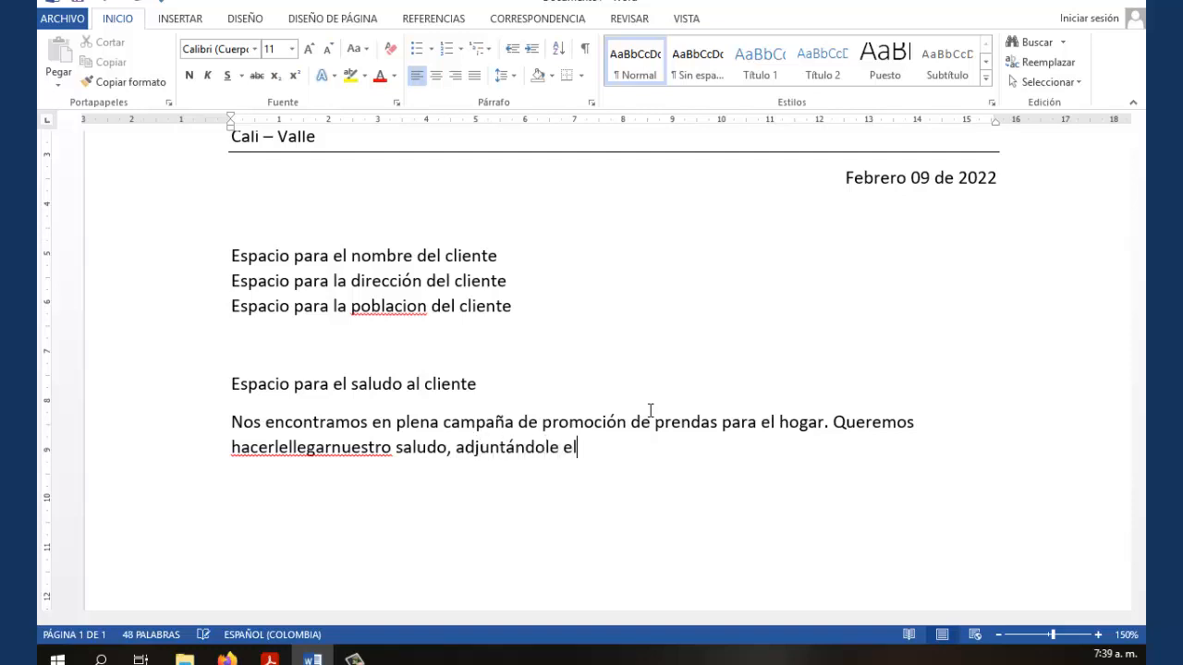
{"action": "type", "text": "v¿catalo"}
{"action": "key", "text": "BackSpace"}
{"action": "key", "text": "BackSpace"}
{"action": "key", "text": "BackSpace"}
{"action": "key", "text": "BackSpace"}
{"action": "key", "text": "BackSpace"}
{"action": "key", "text": "BackSpace"}
{"action": "key", "text": "BackSpace"}
{"action": "key", "text": "BackSpace"}
{"action": "key", "text": "BackSpace"}
{"action": "type", "text": "l ctalogo"}
{"action": "key", "text": "Left"}
{"action": "key", "text": "Left"}
{"action": "key", "text": "Left"}
{"action": "key", "text": "Left"}
{"action": "key", "text": "Left"}
{"action": "key", "text": "Left"}
{"action": "type", "text": "a"}
{"action": "key", "text": "Right"}
{"action": "key", "text": "Right"}
{"action": "key", "text": "Right"}
{"action": "key", "text": "Right"}
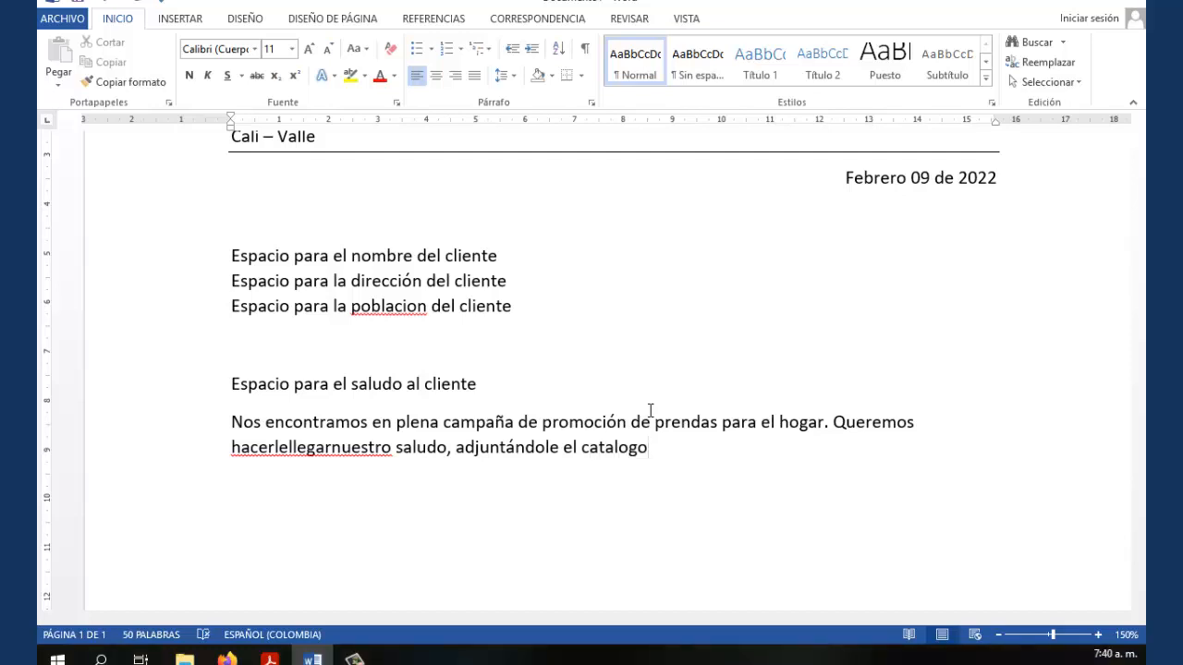
{"action": "type", "text": "actualizado de"}
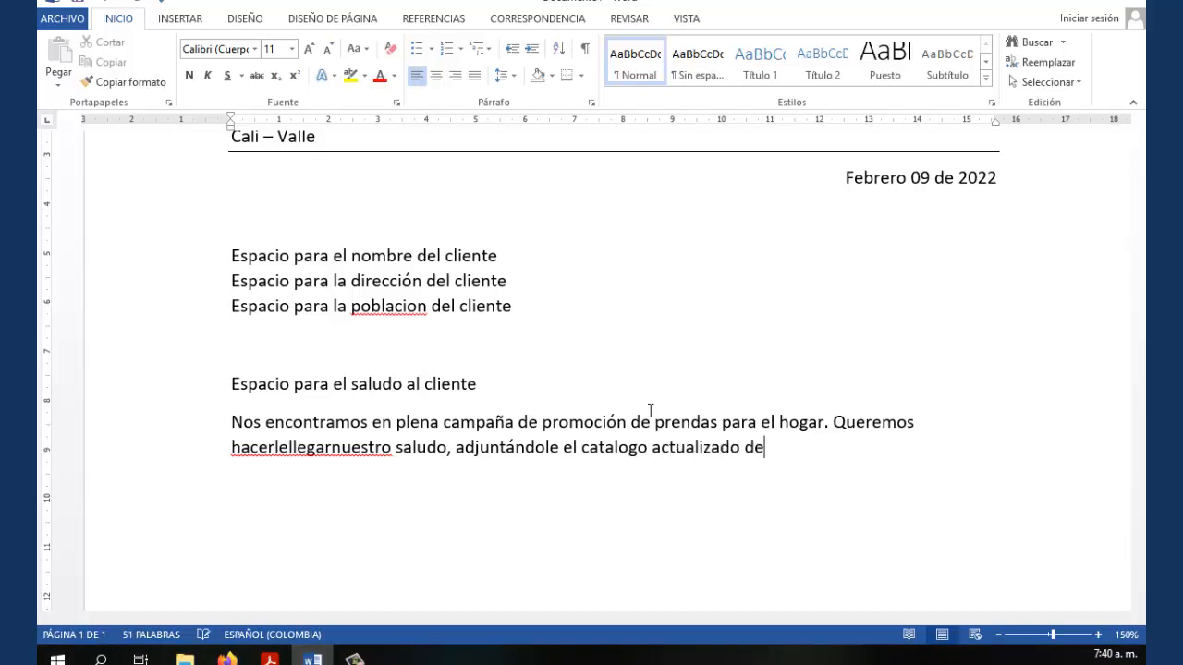
{"action": "type", "text": "nuestros productos"}
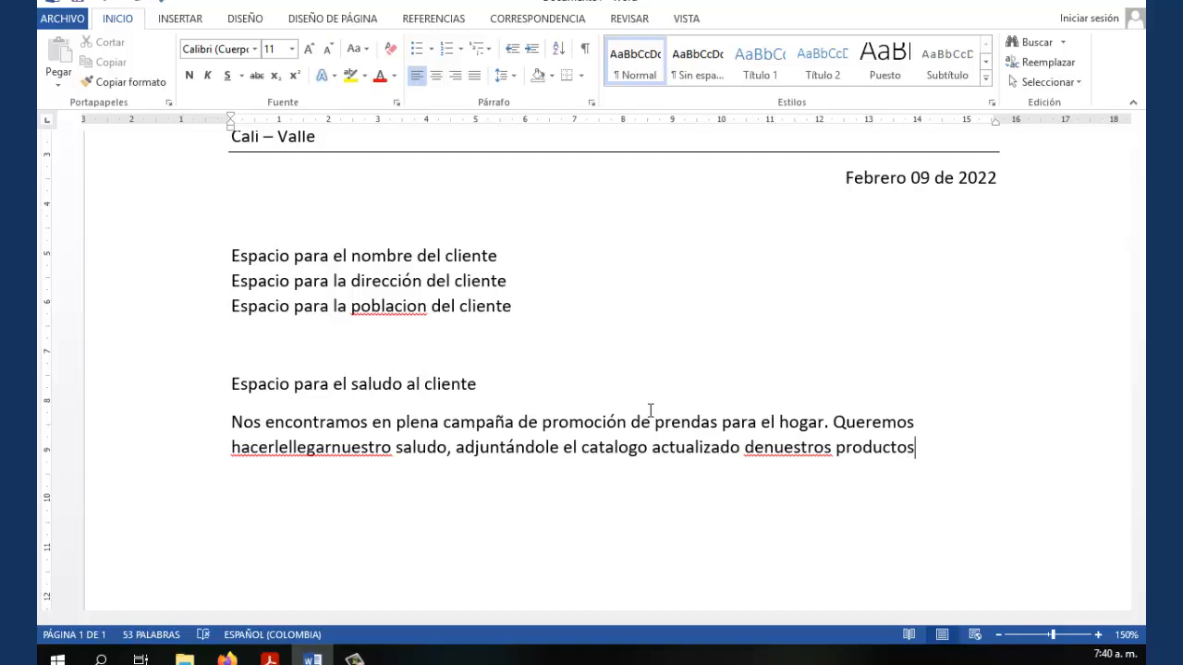
{"action": "type", "text": "."}
{"action": "key", "text": "Left"}
{"action": "key", "text": "Left"}
{"action": "key", "text": "Left"}
{"action": "key", "text": "Left"}
{"action": "key", "text": "Left"}
{"action": "key", "text": "Left"}
{"action": "key", "text": "Left"}
{"action": "key", "text": "Left"}
{"action": "key", "text": "Left"}
{"action": "key", "text": "Left"}
{"action": "key", "text": "Left"}
{"action": "key", "text": "Left"}
{"action": "key", "text": "Left"}
{"action": "key", "text": "Left"}
{"action": "key", "text": "Left"}
{"action": "key", "text": "Left"}
{"action": "key", "text": "Left"}
{"action": "key", "text": "Left"}
{"action": "key", "text": "Left"}
{"action": "key", "text": "Right"}
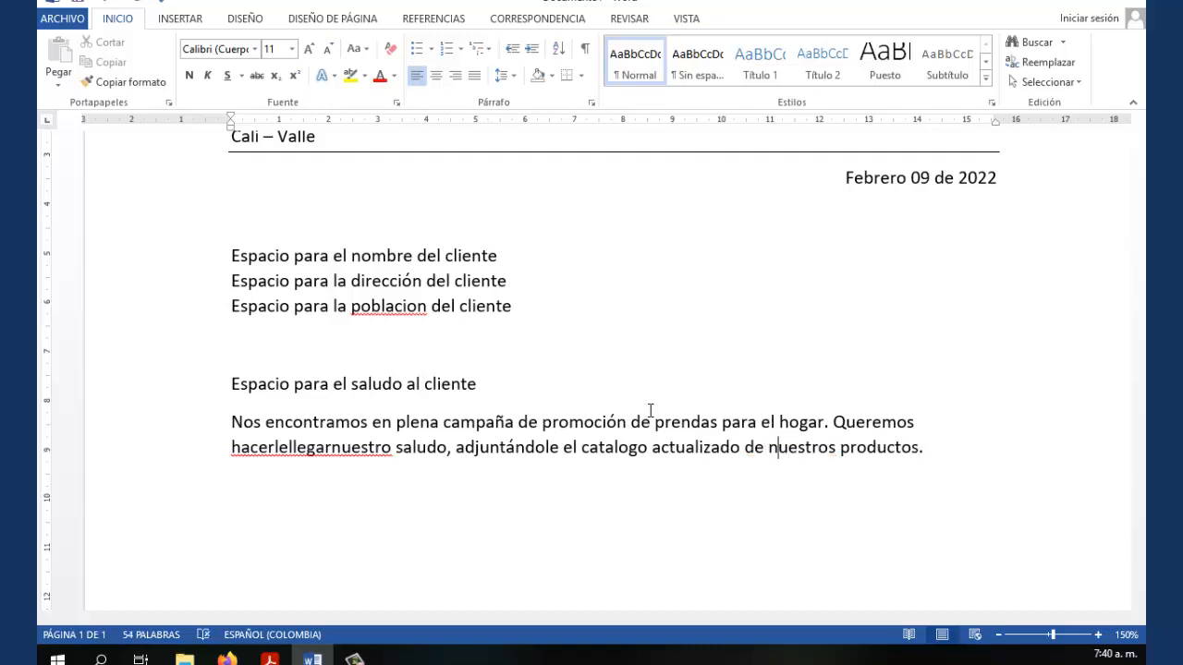
{"action": "left_click", "coordinate": [289, 447]}
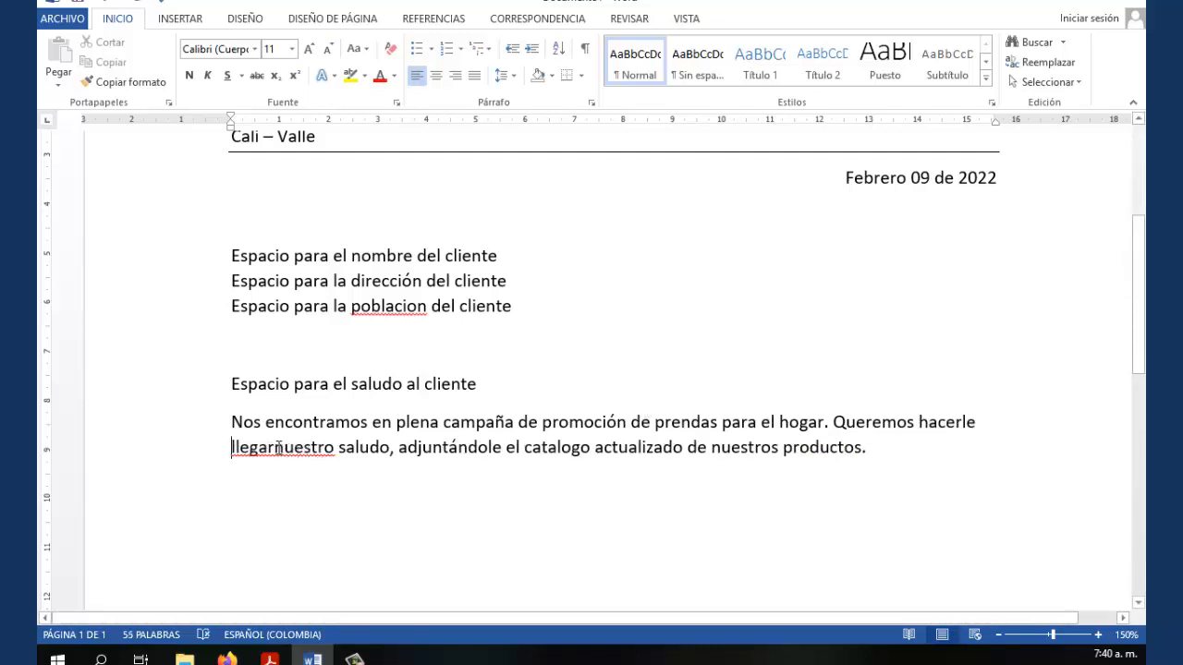
{"action": "left_click", "coordinate": [277, 447]}
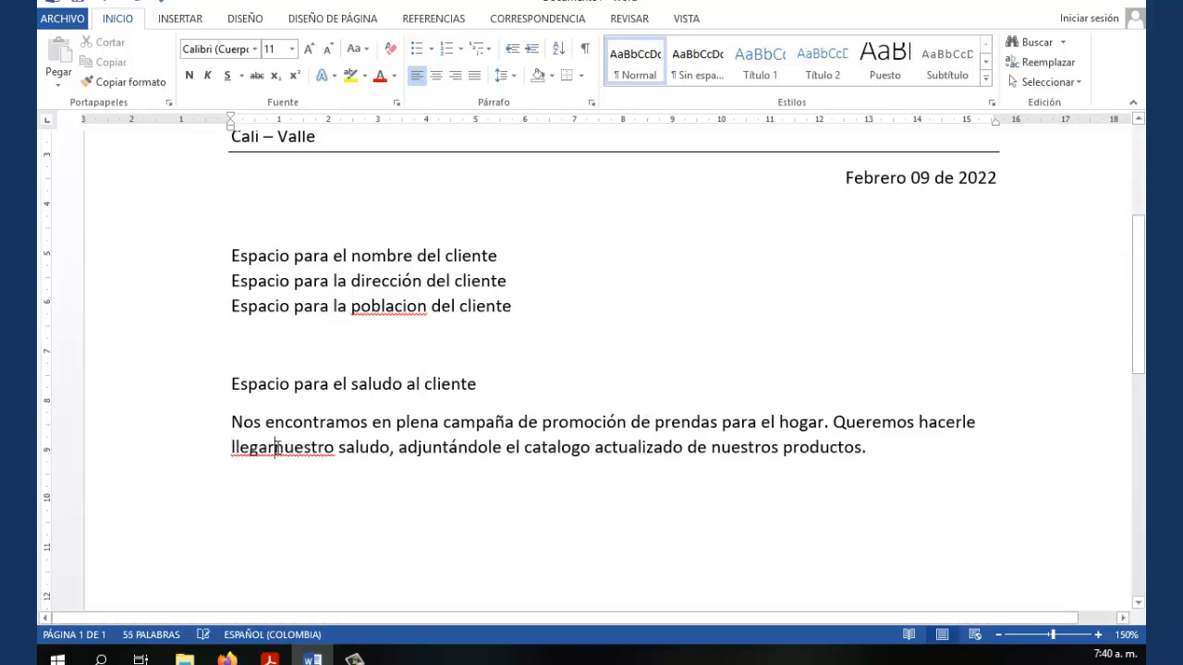
{"action": "left_click", "coordinate": [874, 448]}
{"action": "key", "text": "Return"}
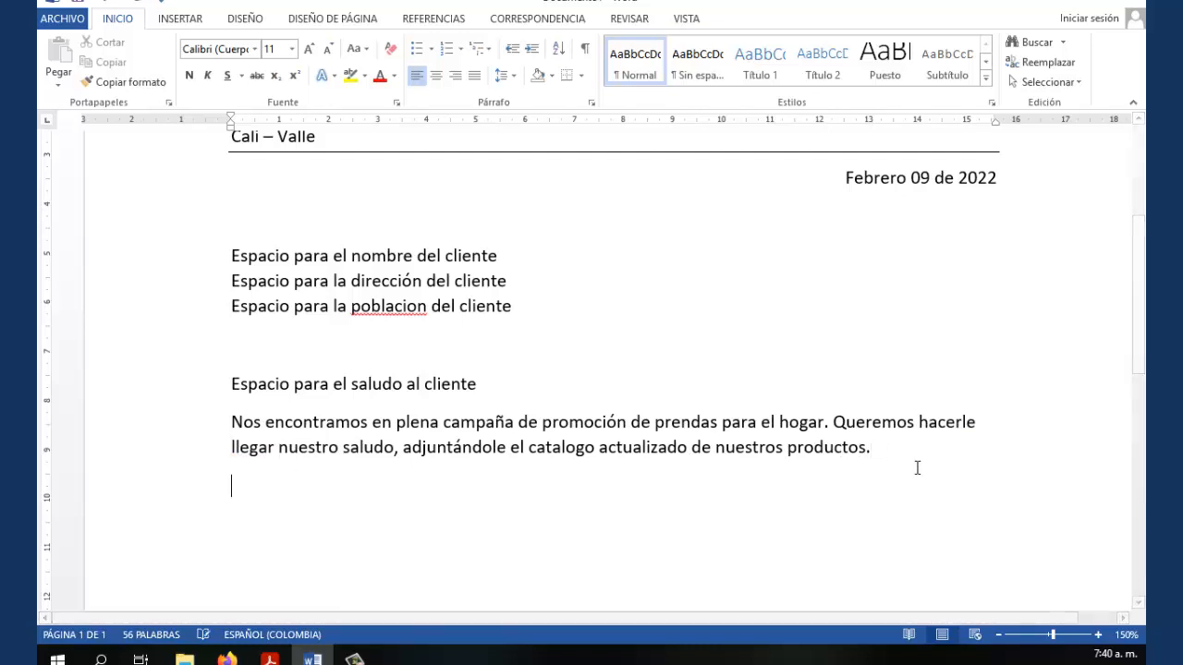
Type the closing line 'quedamos a su disposicion,' followed by blank lines
{"action": "type", "text": "quedamos "}
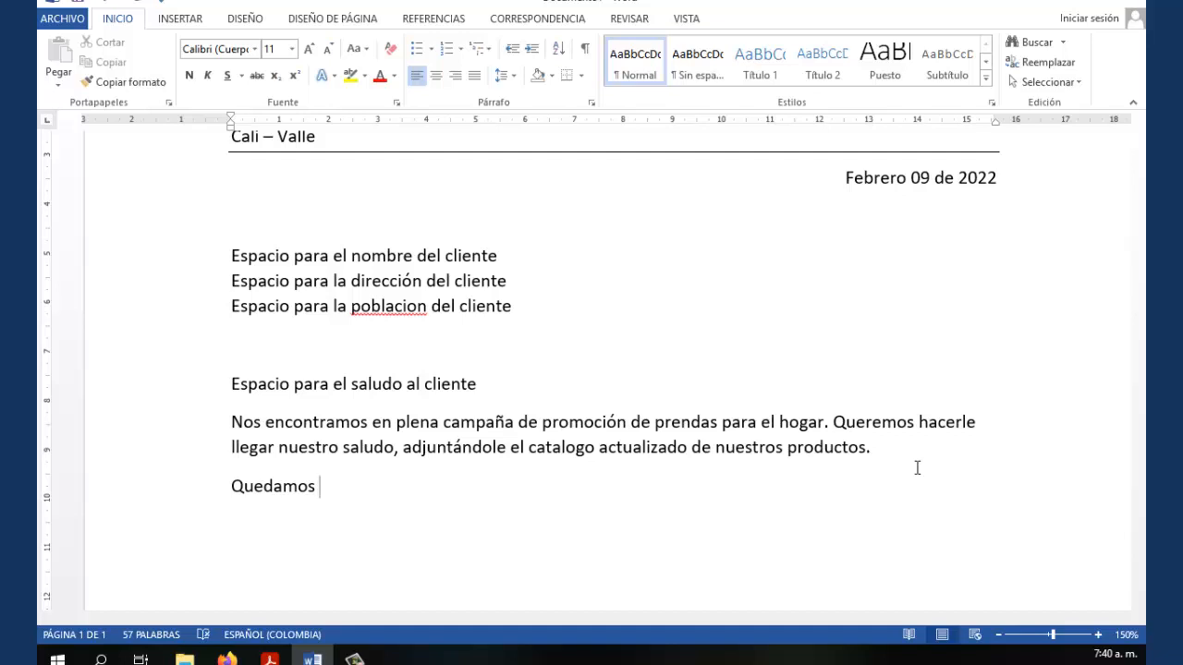
{"action": "type", "text": "a su disposicion,"}
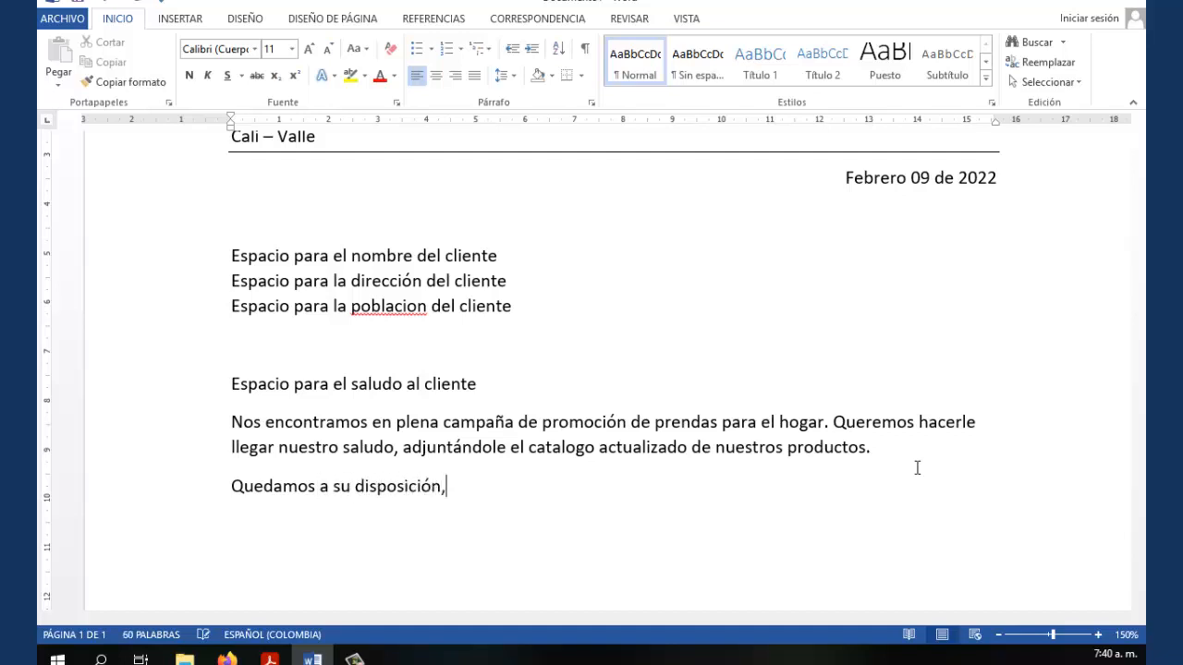
{"action": "key", "text": "Return"}
{"action": "key", "text": "Return"}
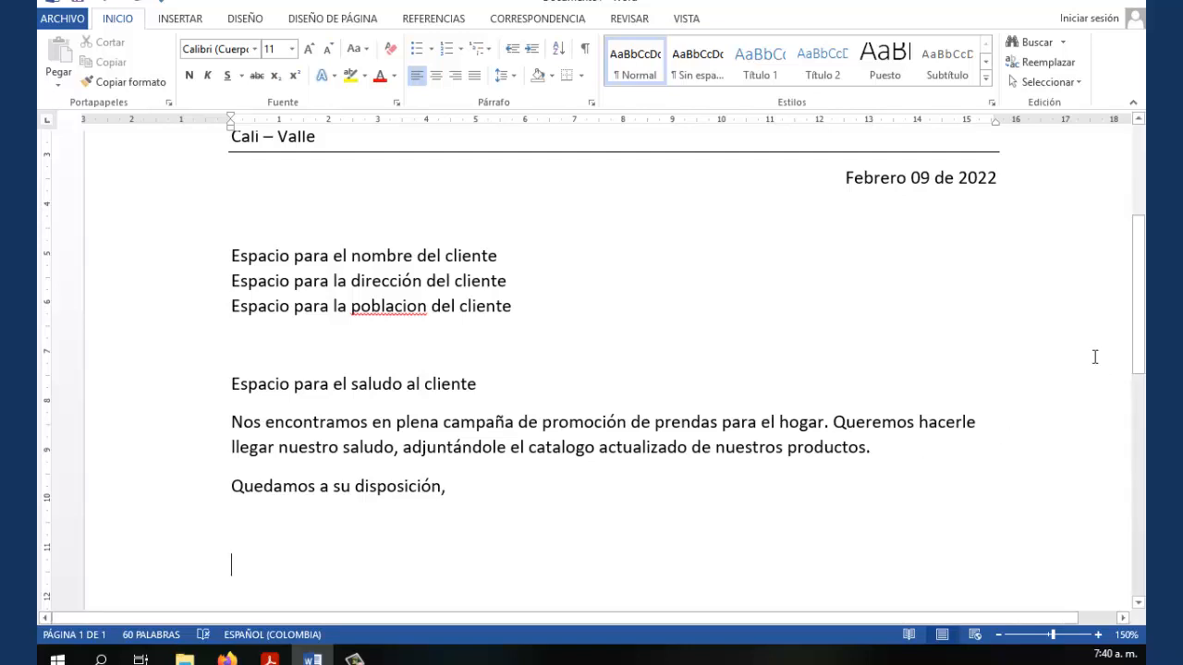
{"action": "left_click_drag", "start_coordinate": [1140, 308], "coordinate": [1141, 348]}
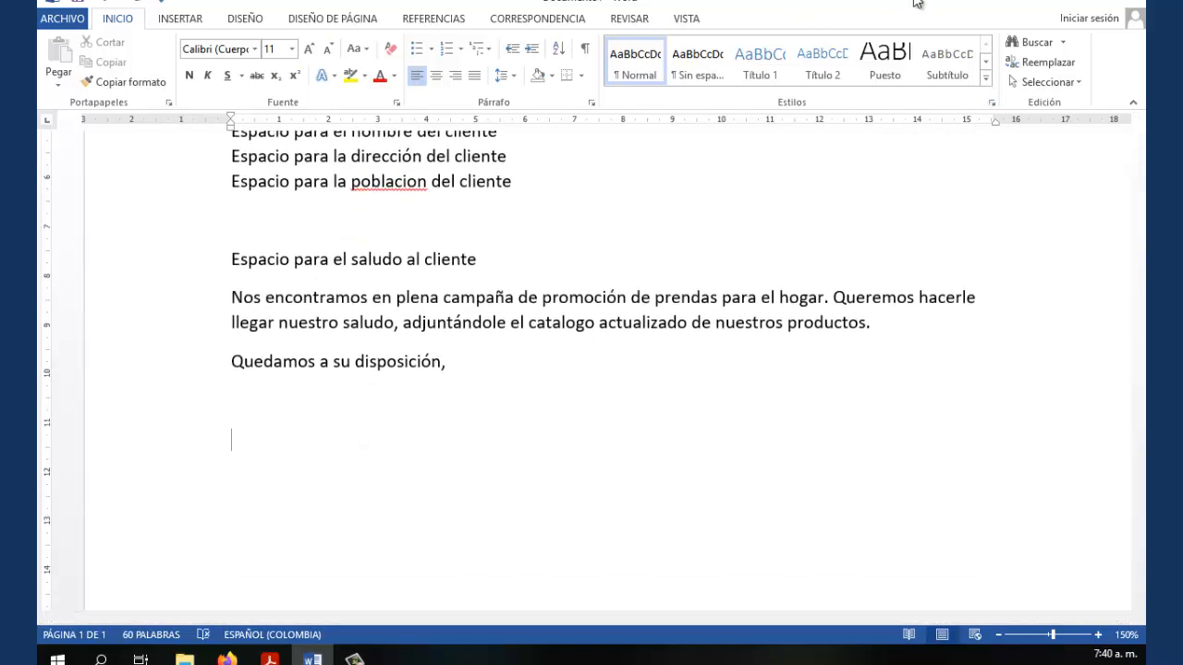
Add a right-aligned signature with the sender's name and the title 'Gerente comercial'
{"action": "left_click", "coordinate": [456, 76]}
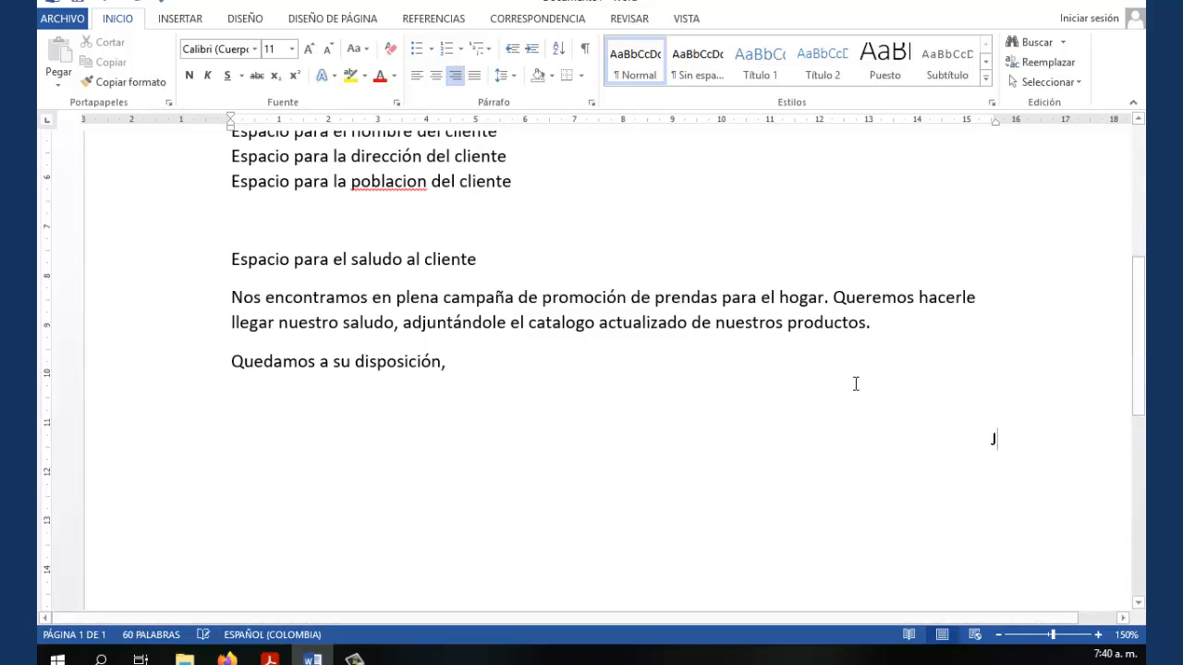
{"action": "type", "text": "Jun"}
{"action": "key", "text": "BackSpace"}
{"action": "type", "text": "a"}
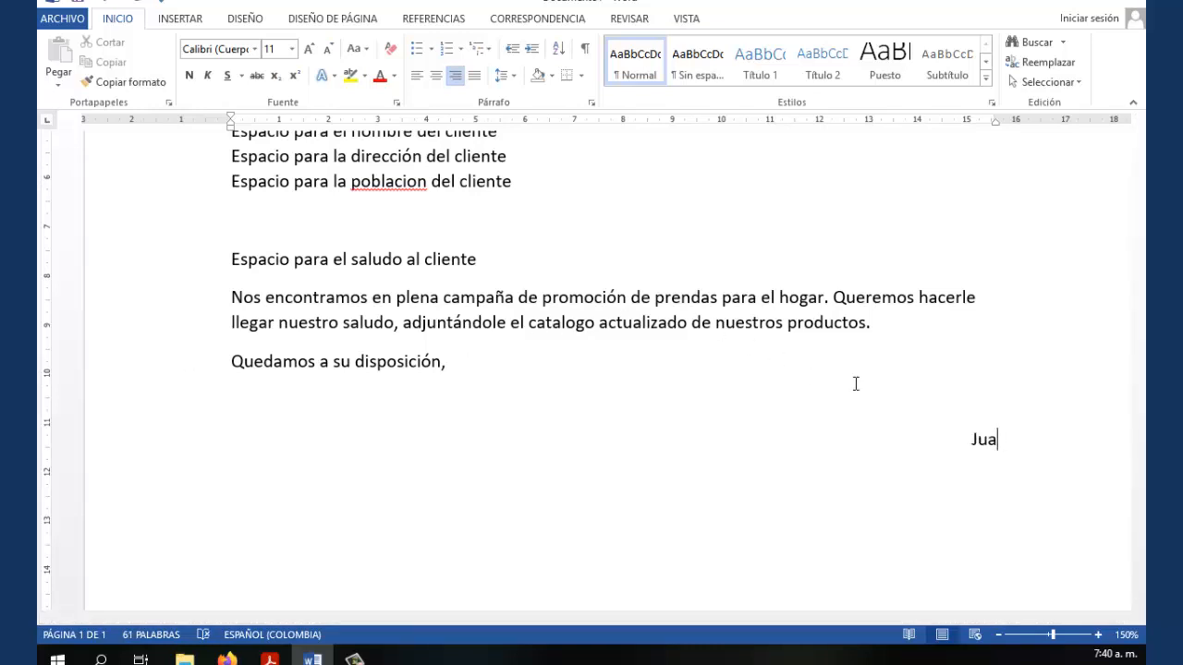
{"action": "type", "text": "n Pablo Gonzalez"}
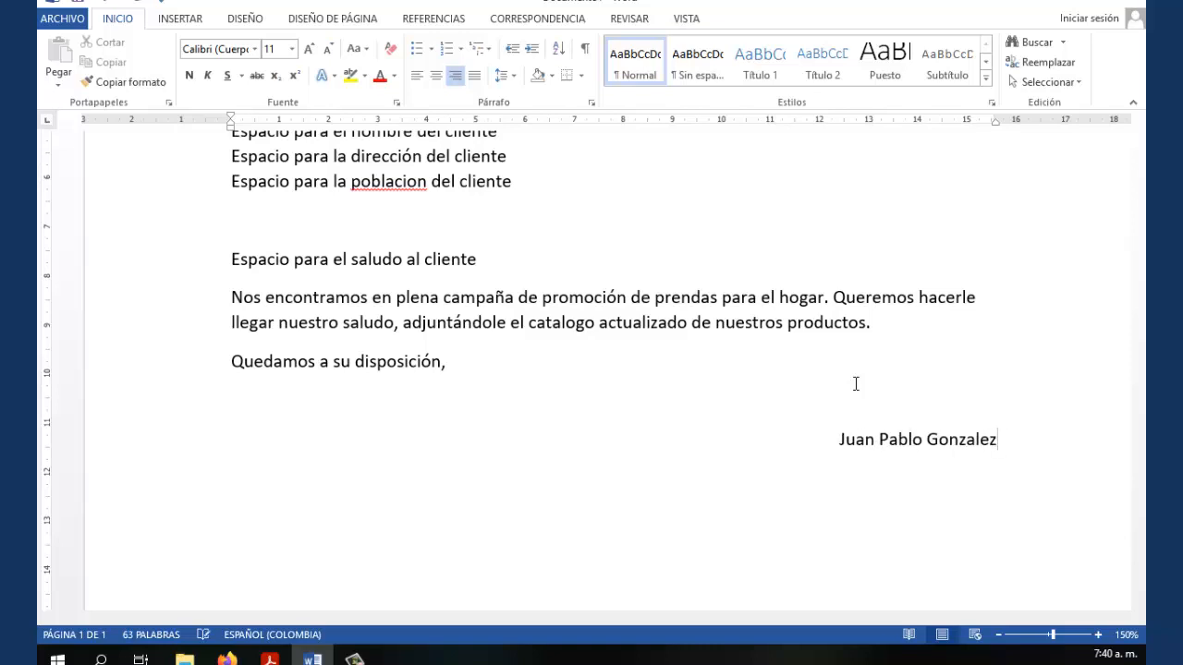
{"action": "key", "text": "Return"}
{"action": "type", "text": "Gerente comercial"}
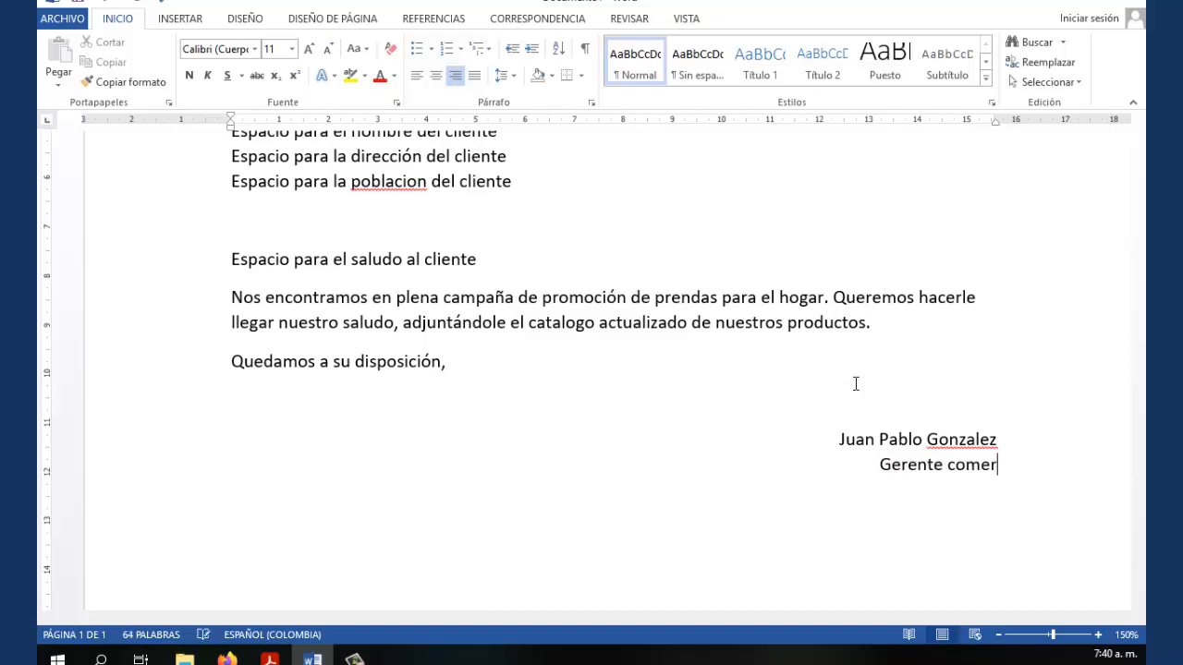
{"action": "right_click", "coordinate": [963, 442]}
Accept the accented spelling of the sender's surname and correct 'poblacion' to 'población'
{"action": "left_click", "coordinate": [854, 482]}
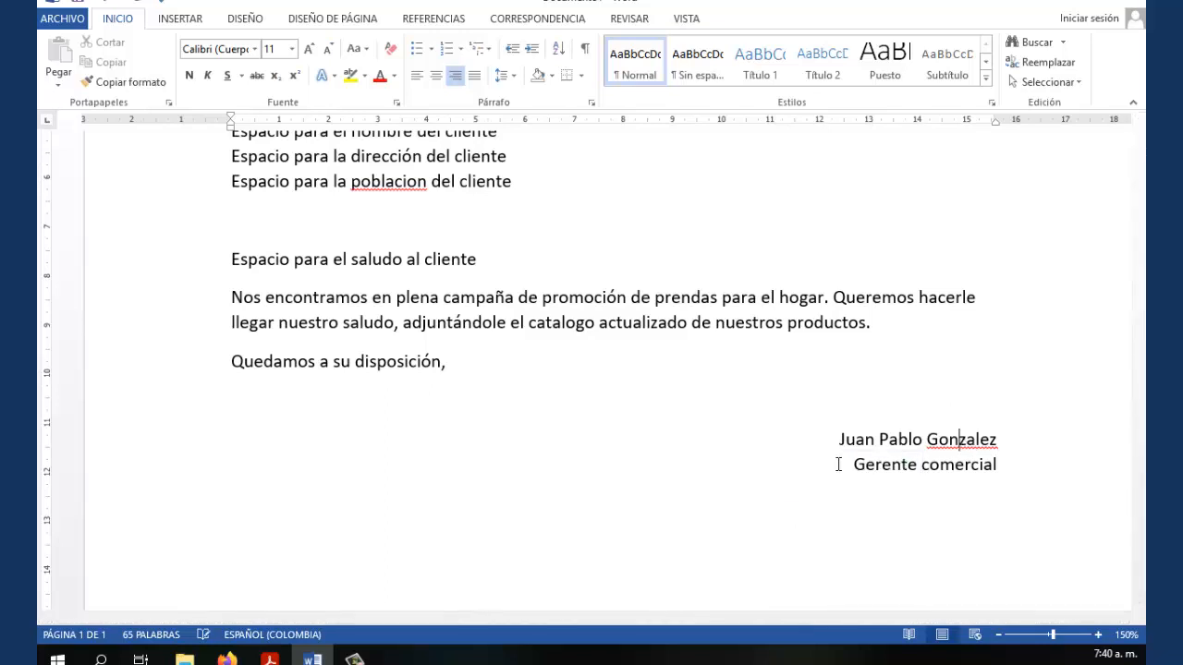
{"action": "left_click", "coordinate": [818, 415]}
{"action": "scroll", "coordinate": [705, 438], "scroll_direction": "up", "scroll_amount": 3}
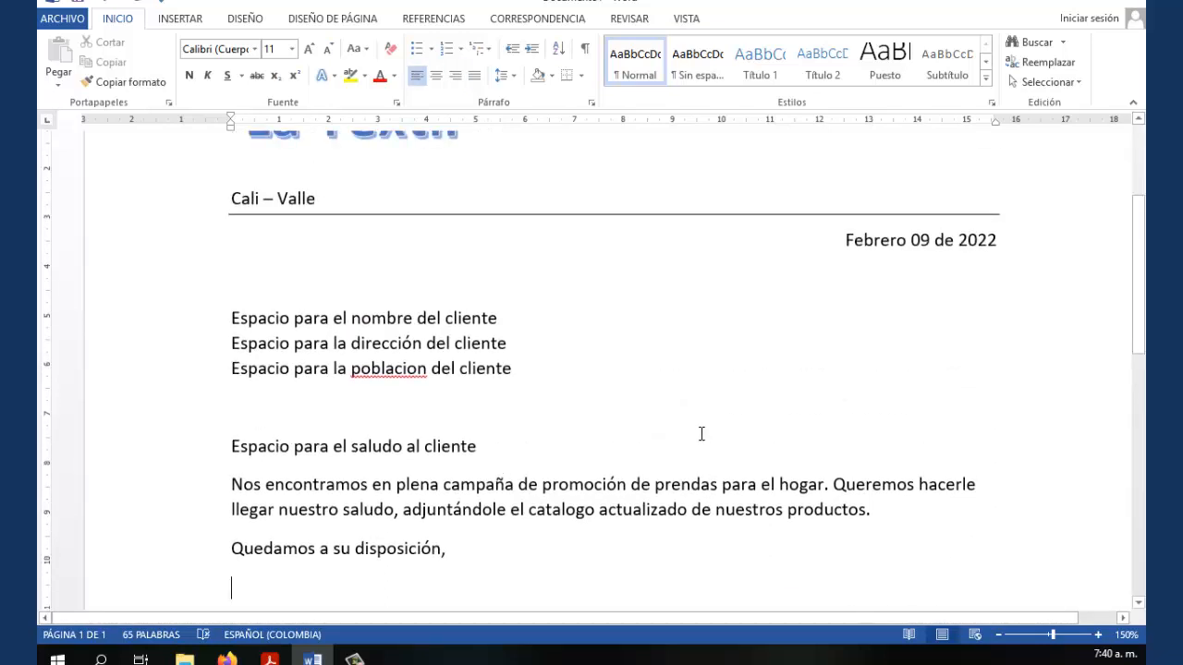
{"action": "scroll", "coordinate": [700, 433], "scroll_direction": "down", "scroll_amount": 1, "text": "ctrl"}
{"action": "scroll", "coordinate": [701, 433], "scroll_direction": "down", "scroll_amount": 4, "text": "ctrl"}
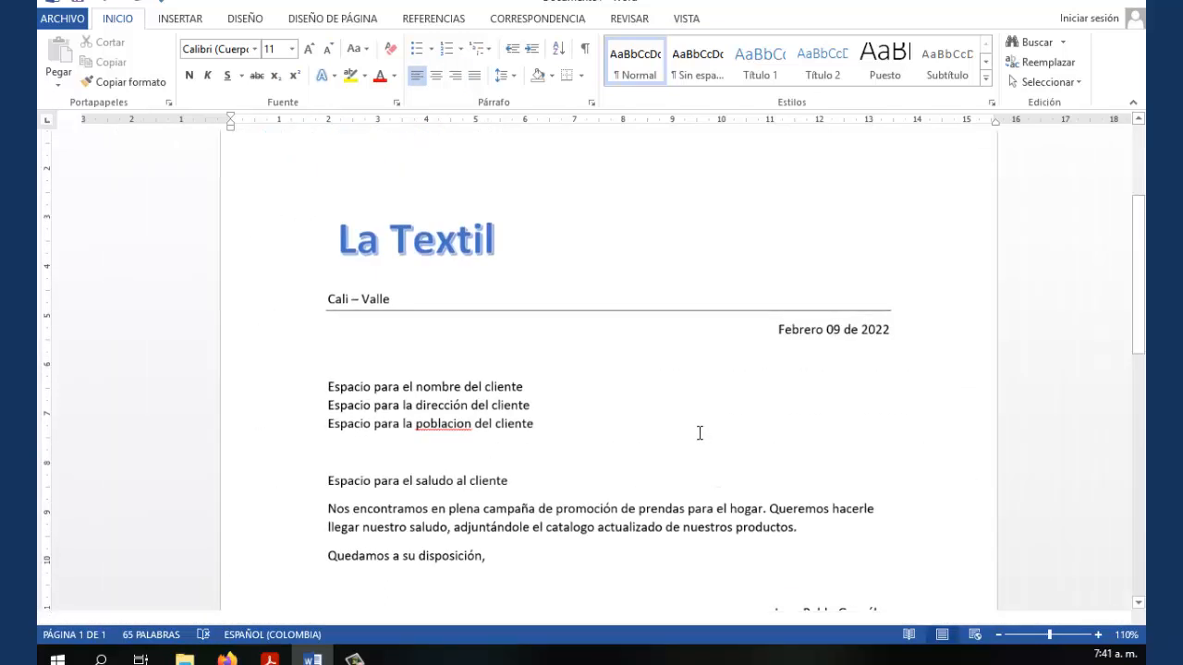
{"action": "scroll", "coordinate": [699, 433], "scroll_direction": "down", "scroll_amount": 3}
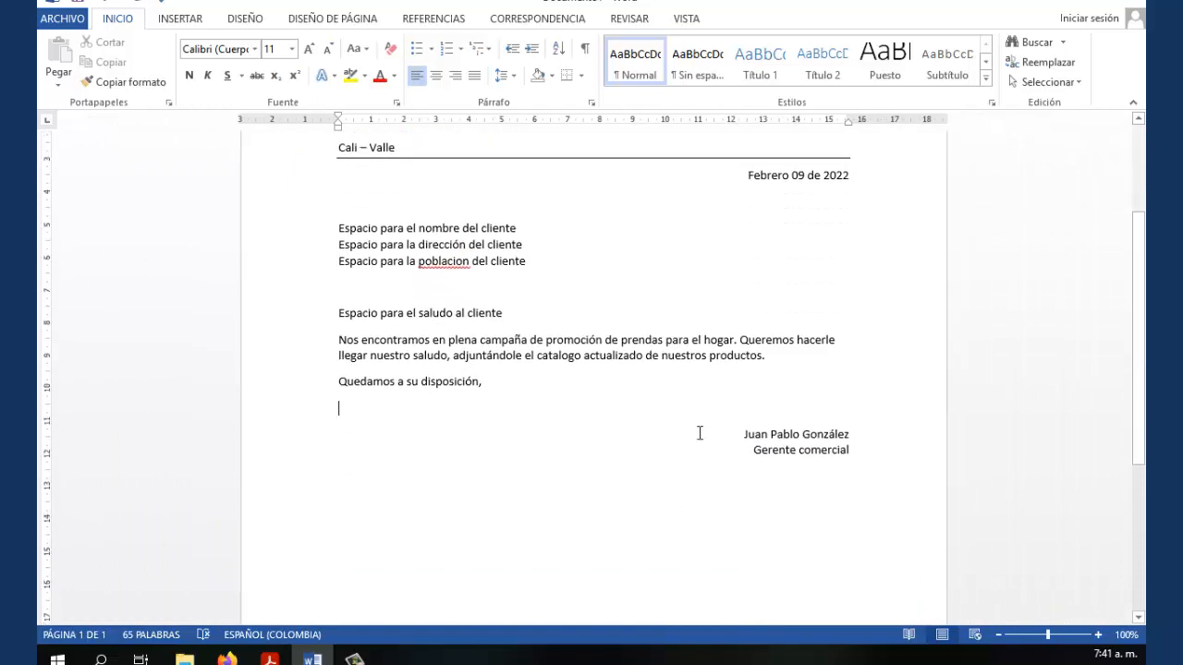
{"action": "scroll", "coordinate": [700, 434], "scroll_direction": "up", "scroll_amount": 3}
{"action": "scroll", "coordinate": [699, 433], "scroll_direction": "down", "scroll_amount": 1}
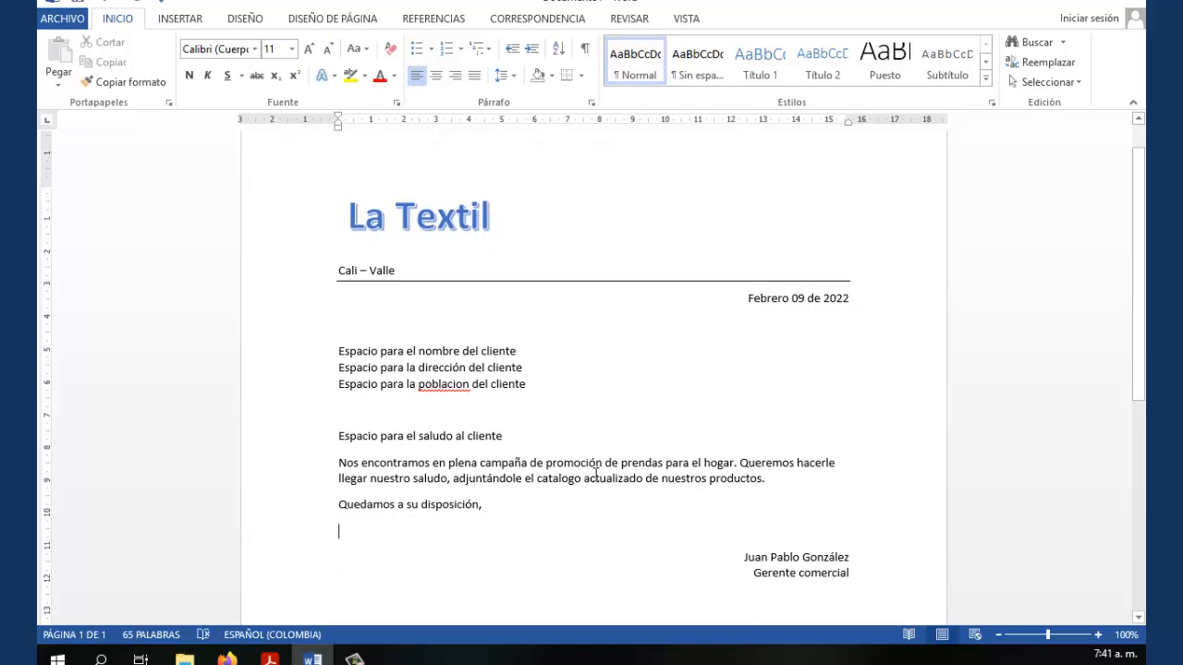
{"action": "scroll", "coordinate": [587, 466], "scroll_direction": "down", "scroll_amount": 2}
{"action": "scroll", "coordinate": [586, 466], "scroll_direction": "up", "scroll_amount": 2}
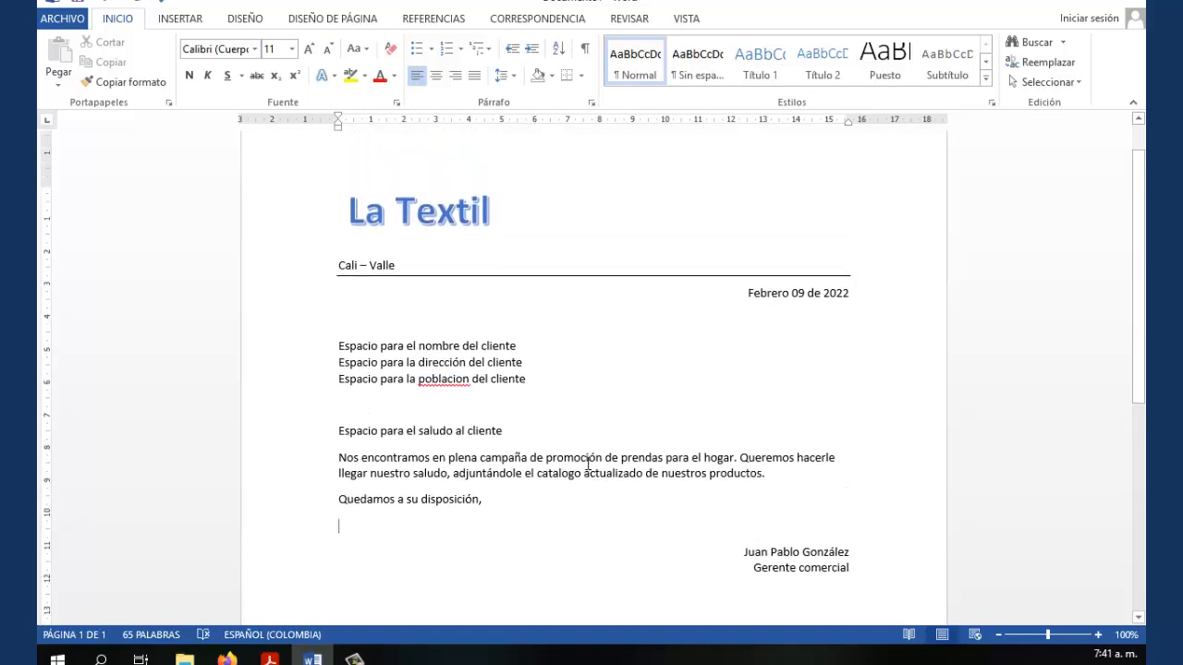
{"action": "scroll", "coordinate": [587, 462], "scroll_direction": "down", "scroll_amount": 1}
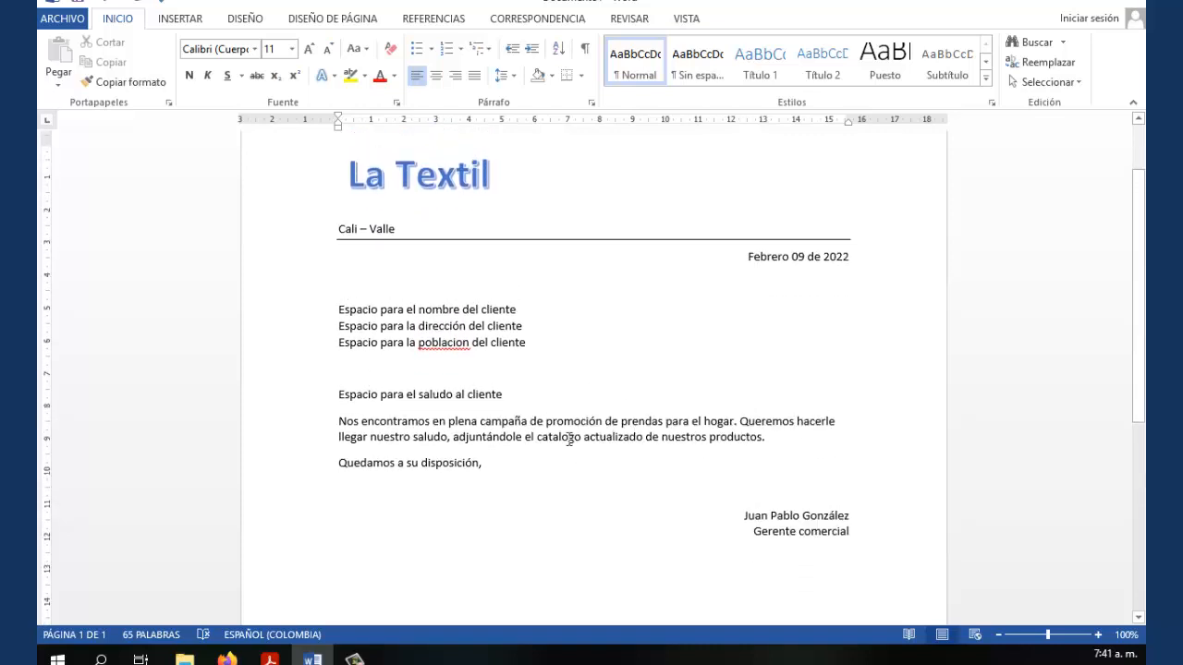
{"action": "right_click", "coordinate": [437, 346]}
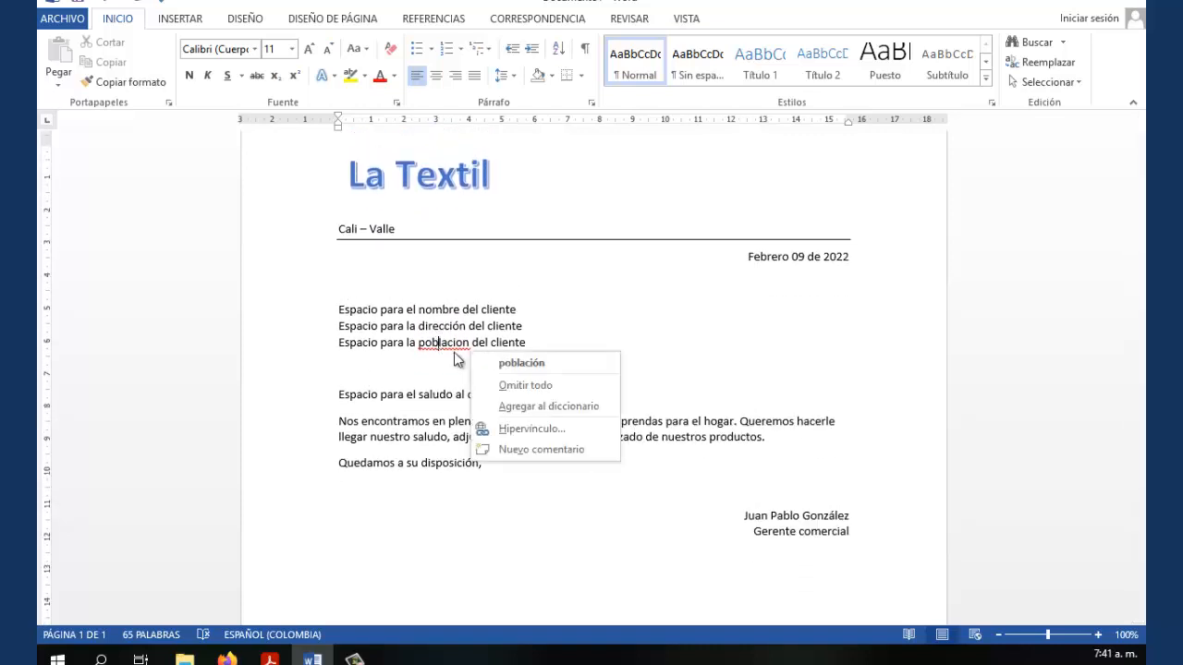
{"action": "left_click", "coordinate": [519, 363]}
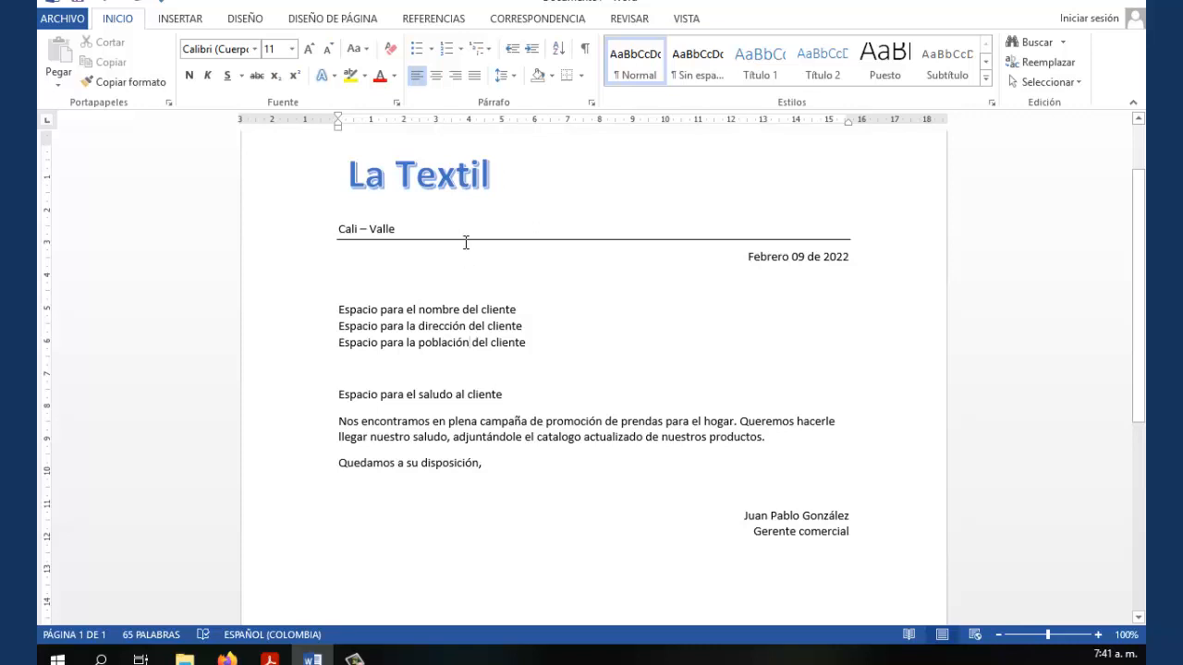
On the Correspondencia tab, choose Seleccionar destinatarios > Escribir una nueva lista
{"action": "left_click", "coordinate": [531, 23]}
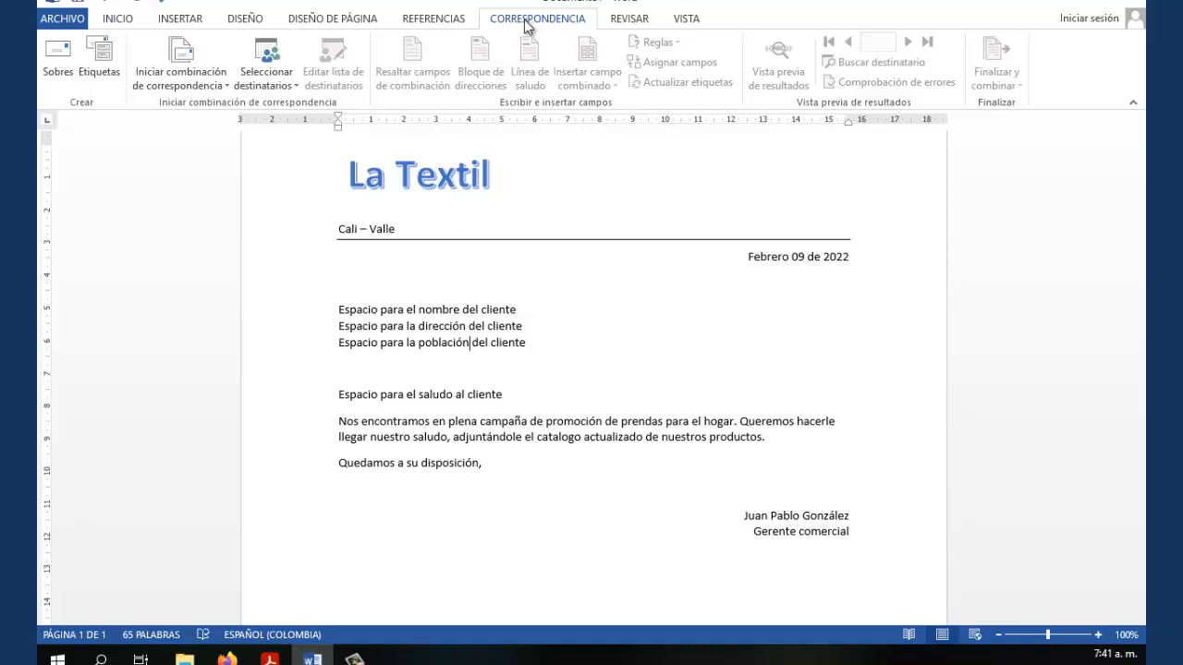
{"action": "left_click", "coordinate": [297, 86]}
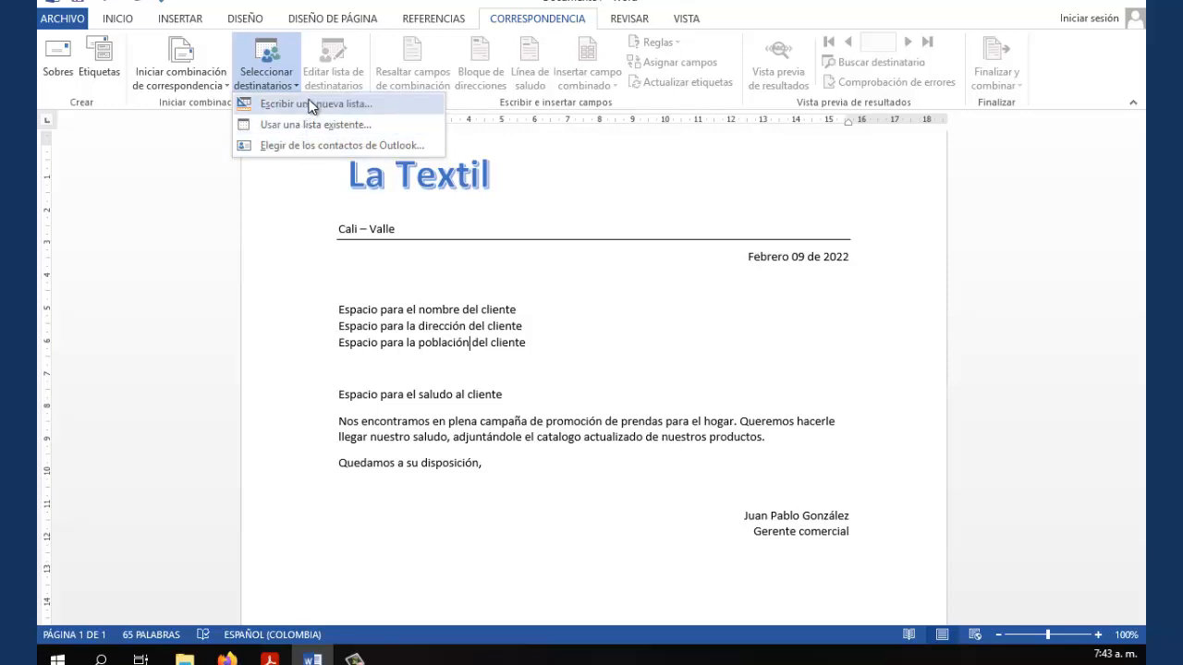
{"action": "left_click", "coordinate": [312, 105]}
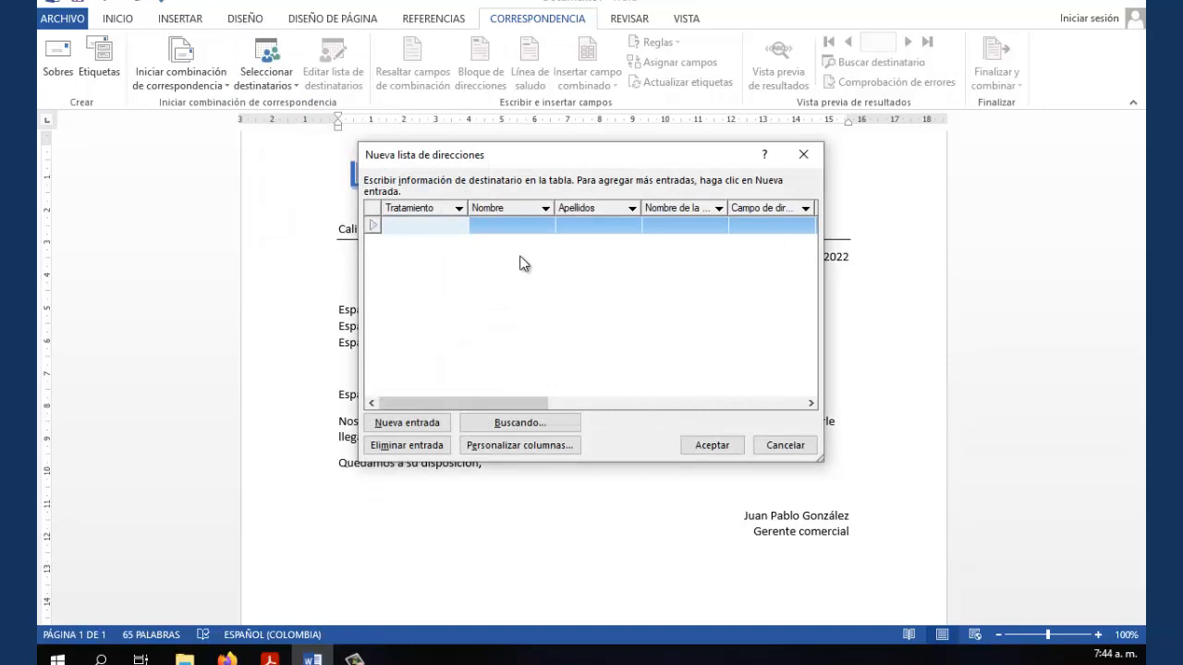
Move the Nueva lista de direcciones window so the letter text behind it shows
{"action": "left_click_drag", "start_coordinate": [554, 158], "coordinate": [488, 144]}
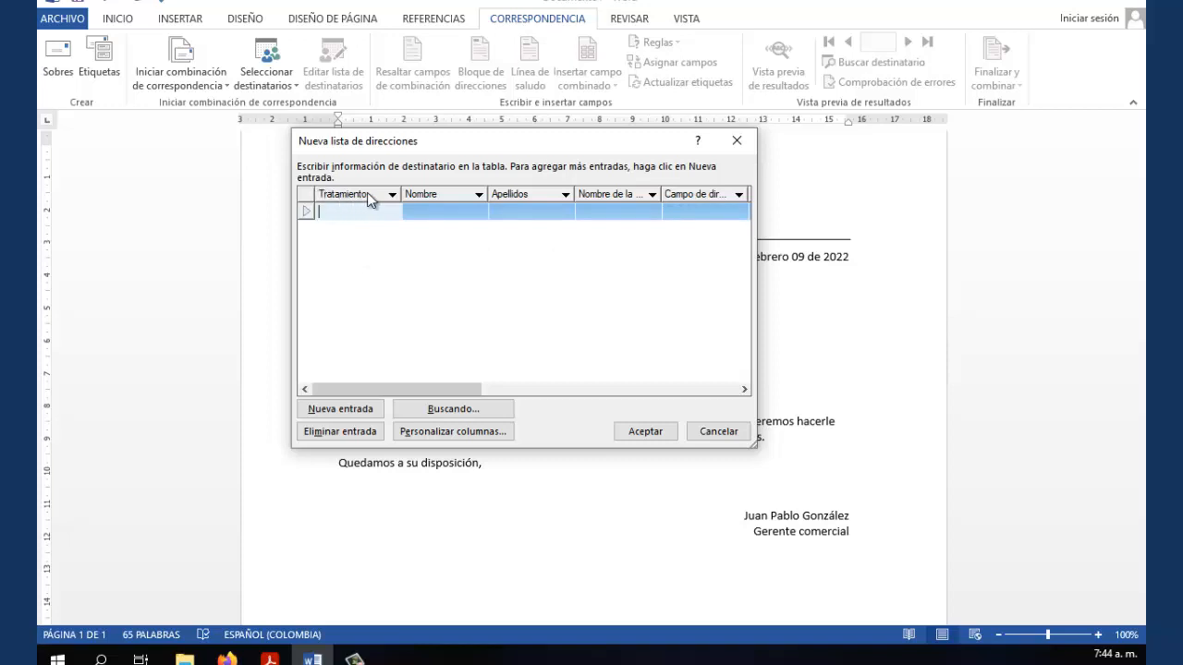
{"action": "left_click_drag", "start_coordinate": [393, 147], "coordinate": [634, 189]}
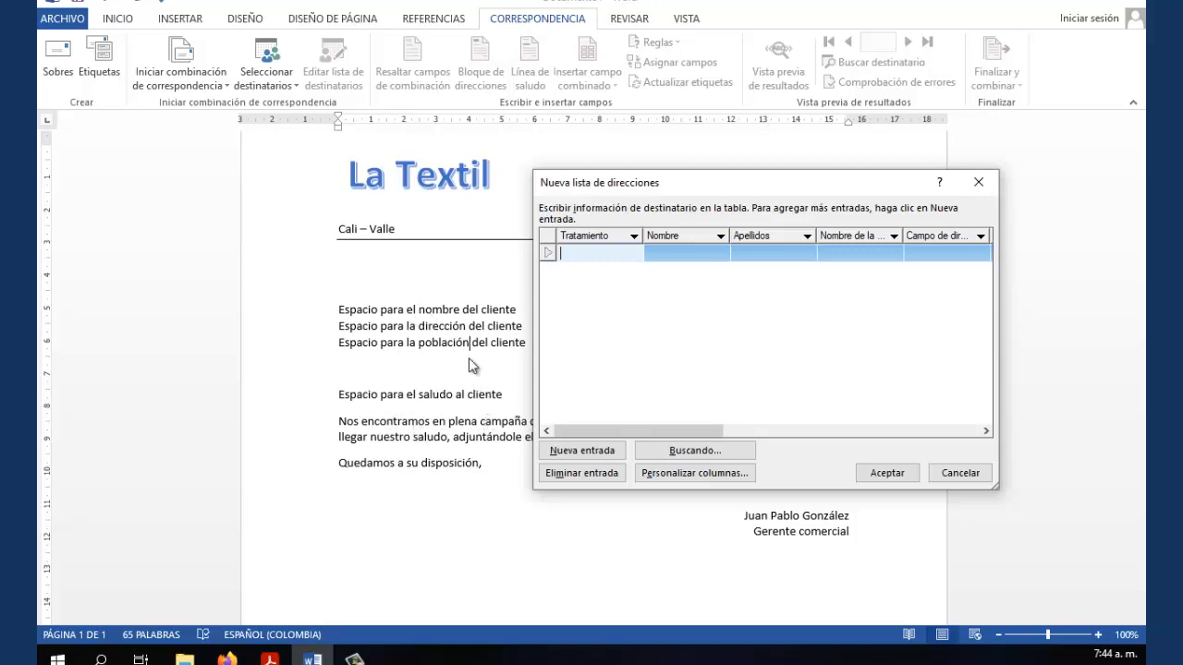
{"action": "left_click_drag", "start_coordinate": [637, 183], "coordinate": [664, 222]}
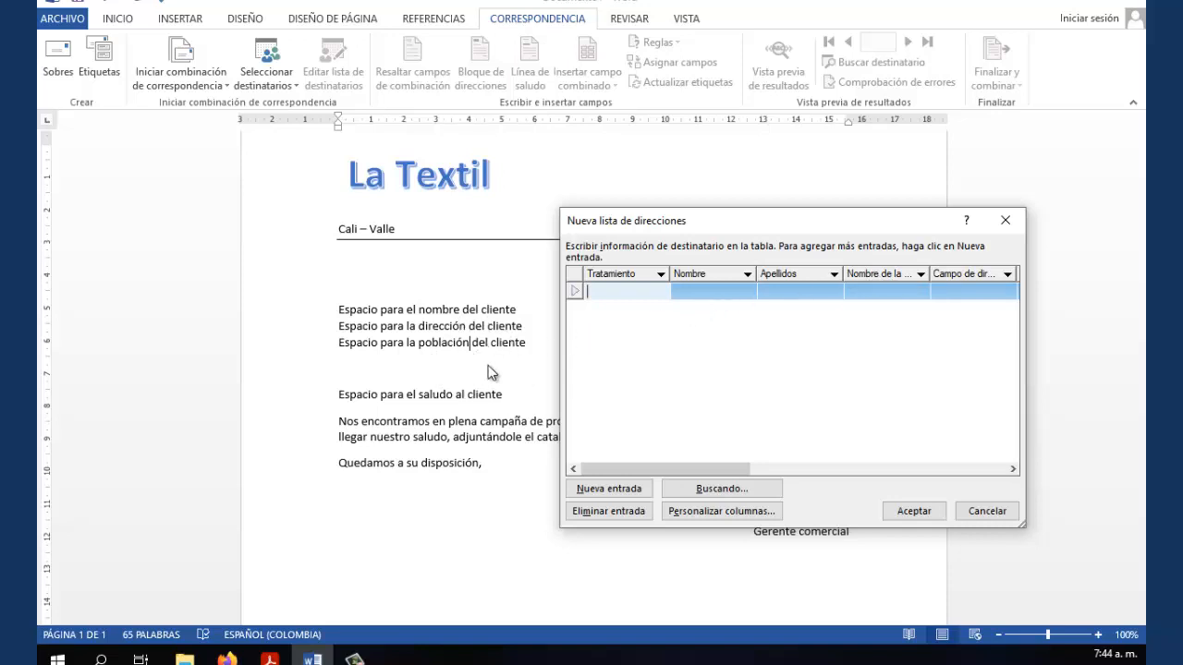
{"action": "left_click_drag", "start_coordinate": [760, 222], "coordinate": [690, 202]}
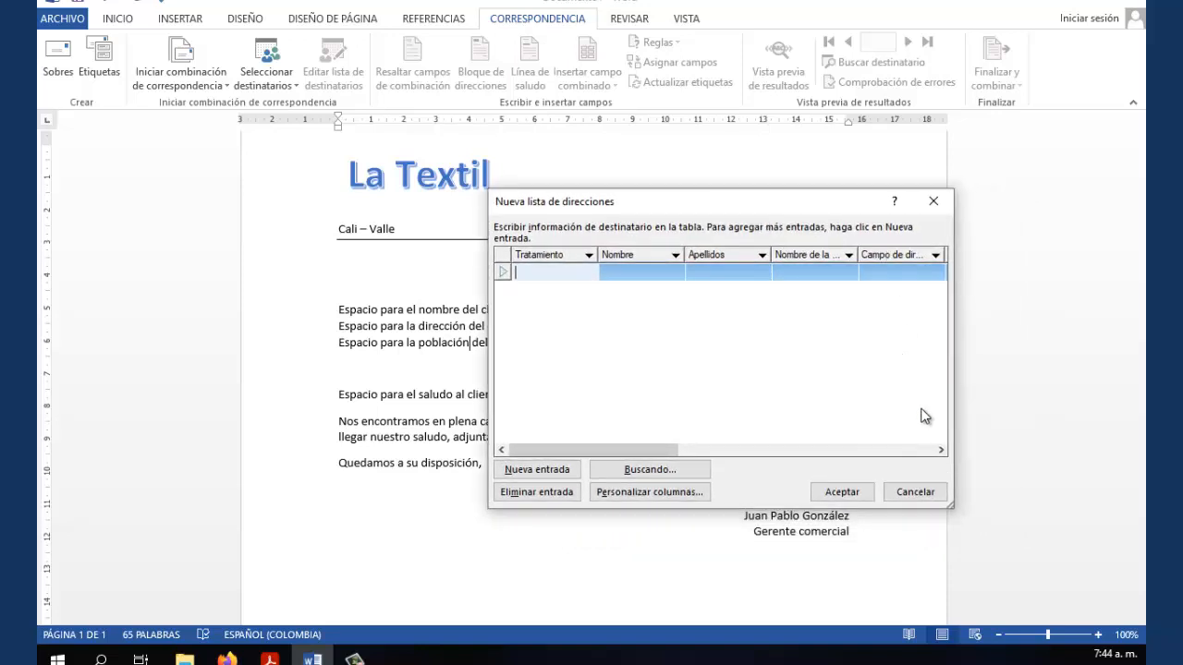
{"action": "left_click", "coordinate": [941, 450]}
{"action": "left_click_drag", "start_coordinate": [940, 452], "coordinate": [940, 453]}
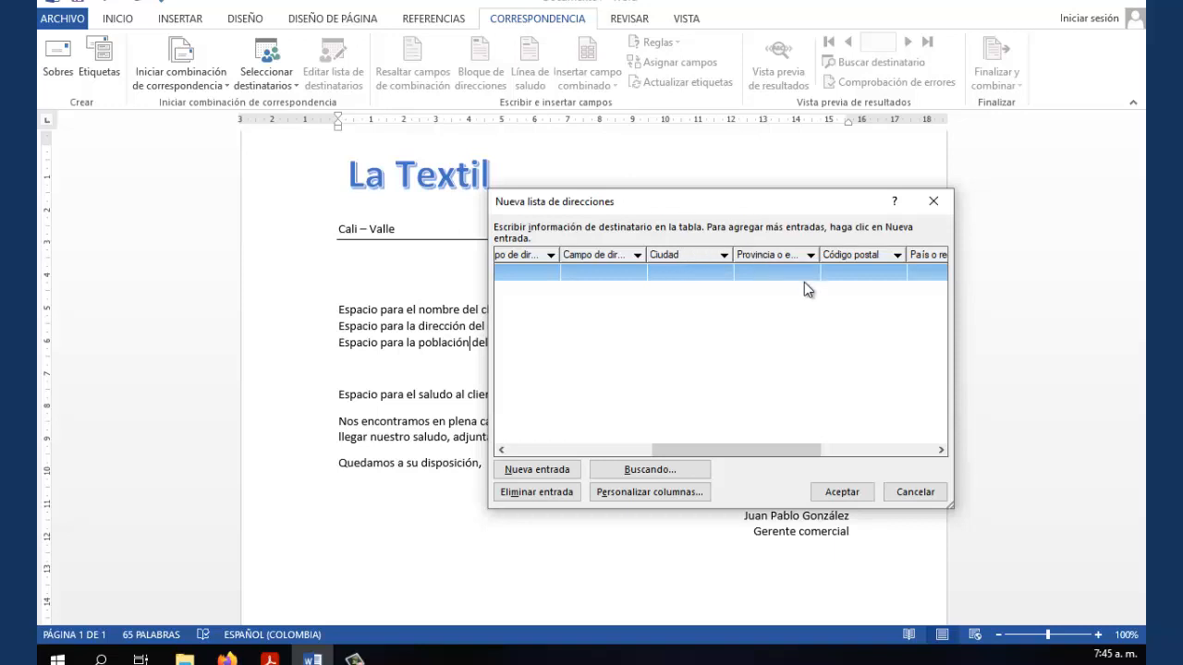
{"action": "left_click", "coordinate": [940, 443]}
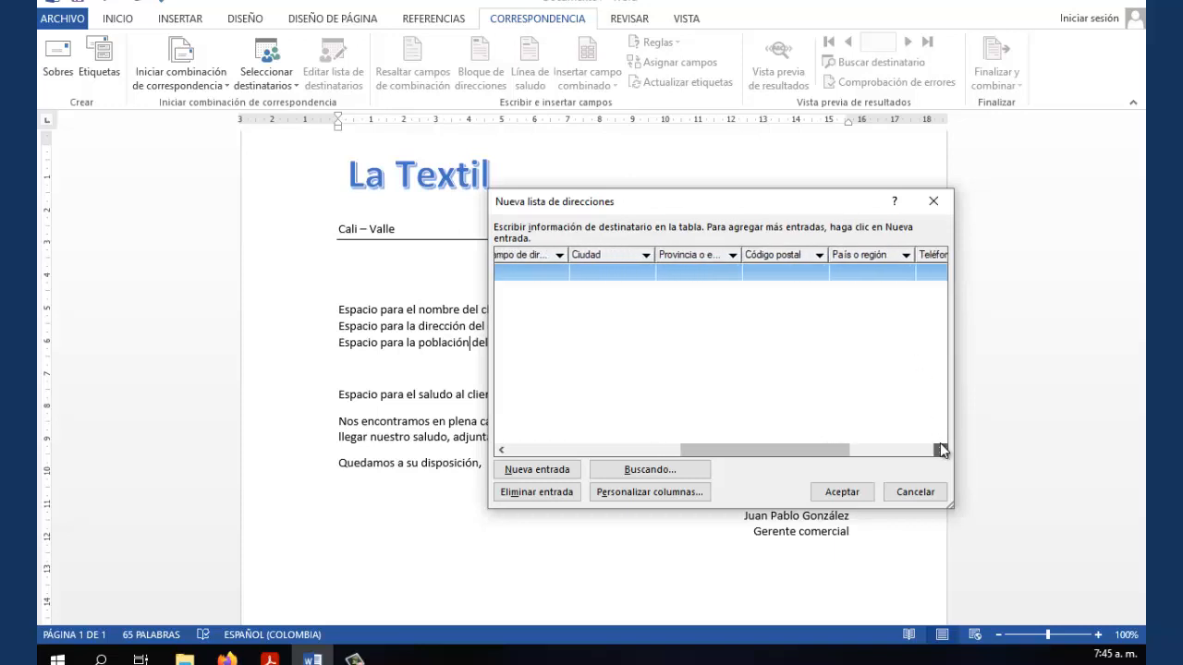
{"action": "left_click_drag", "start_coordinate": [940, 442], "coordinate": [939, 443]}
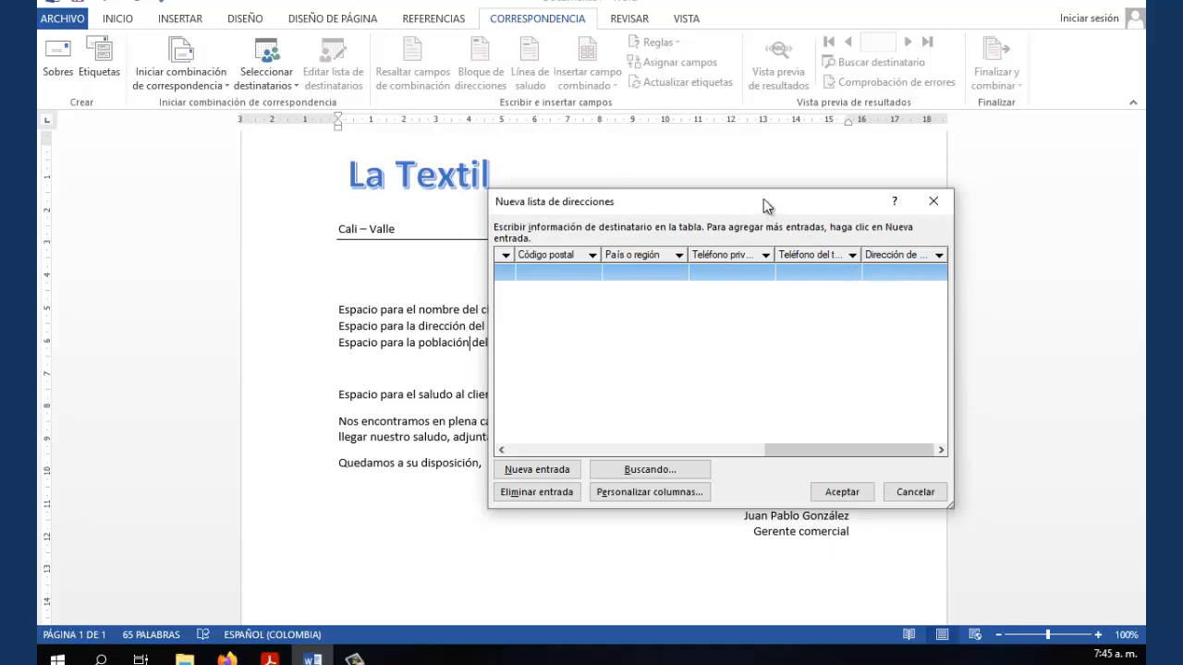
{"action": "left_click_drag", "start_coordinate": [773, 200], "coordinate": [860, 143]}
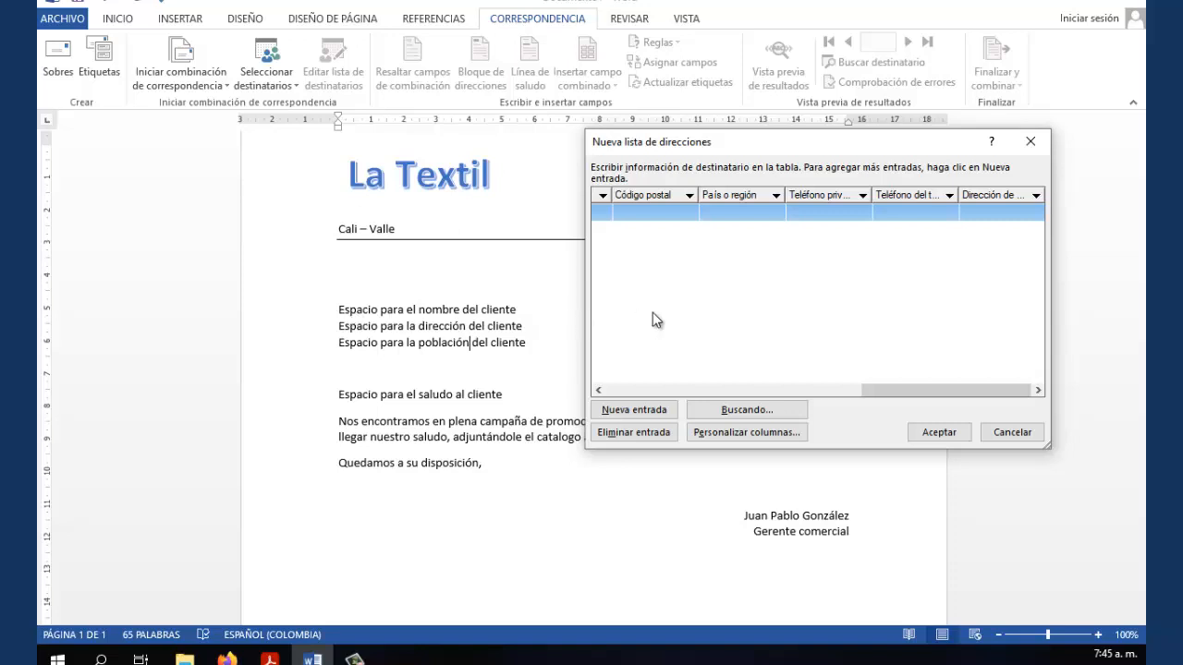
Open Personalizar columnas for the new address list and select Campo de dirección 1
{"action": "left_click", "coordinate": [744, 433]}
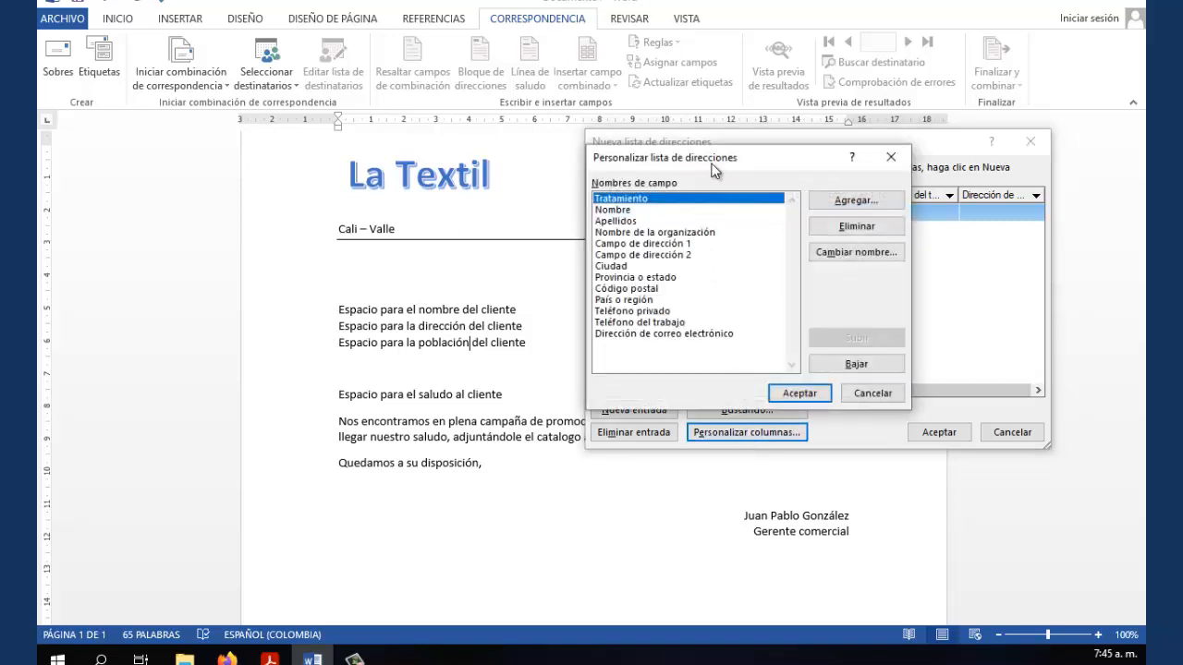
{"action": "left_click_drag", "start_coordinate": [715, 160], "coordinate": [758, 143]}
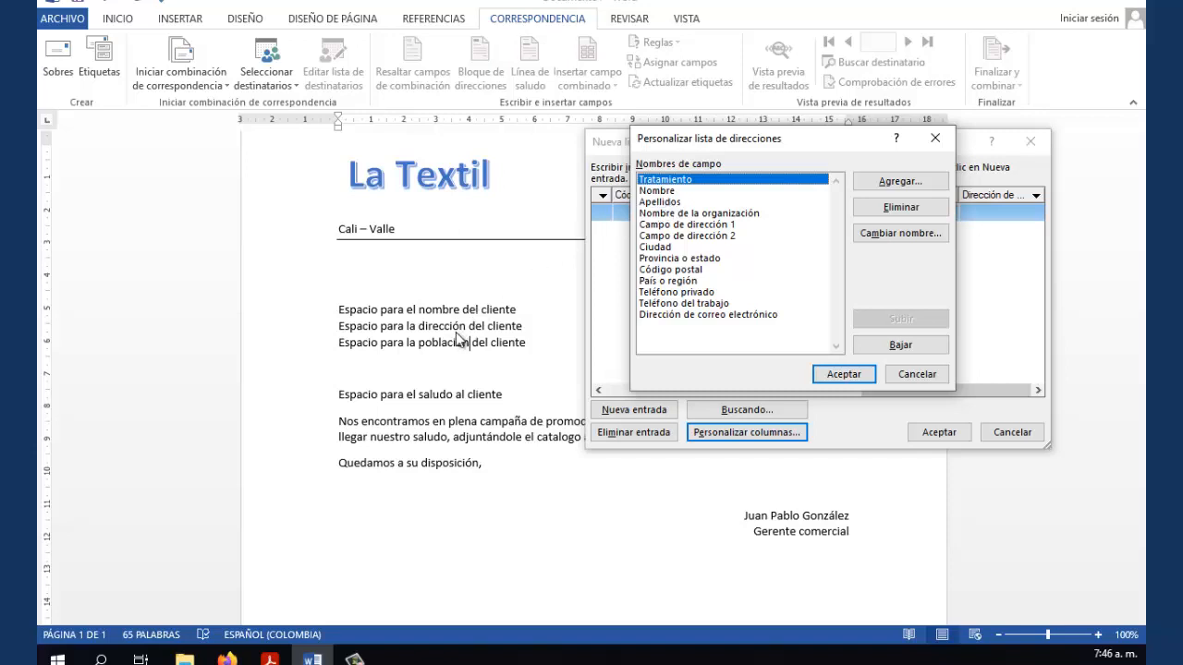
{"action": "left_click", "coordinate": [667, 227]}
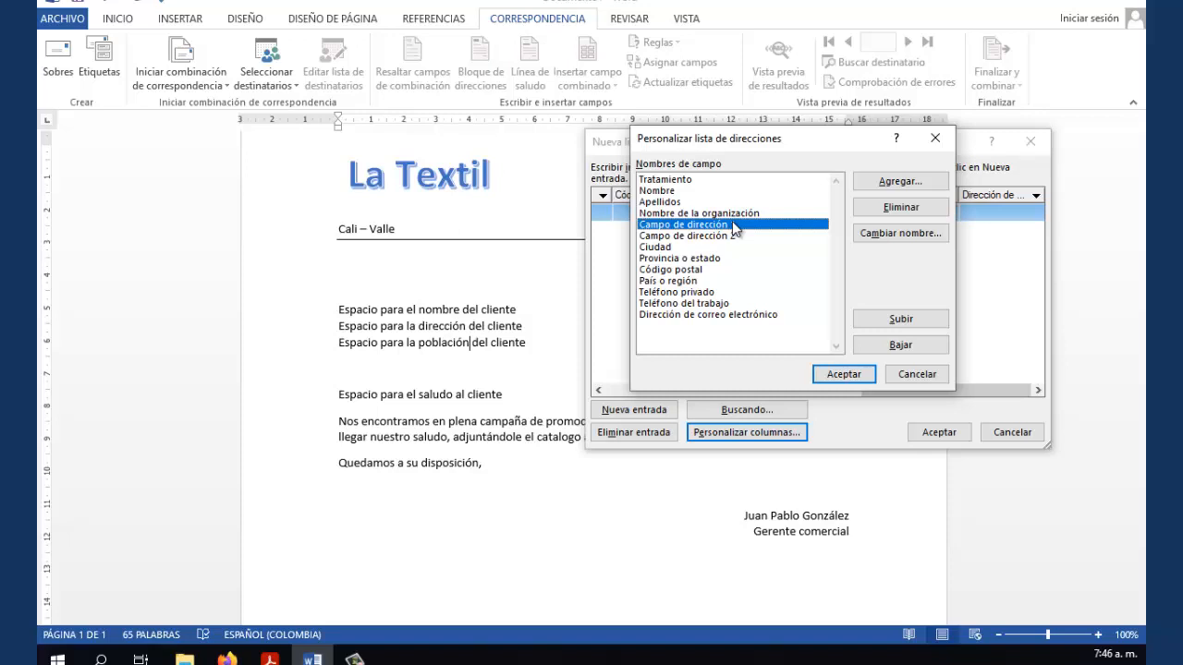
Rename Campo de dirección 1 to 'Direccion del cliente' and request deleting Campo de dirección 2
{"action": "left_click", "coordinate": [889, 232]}
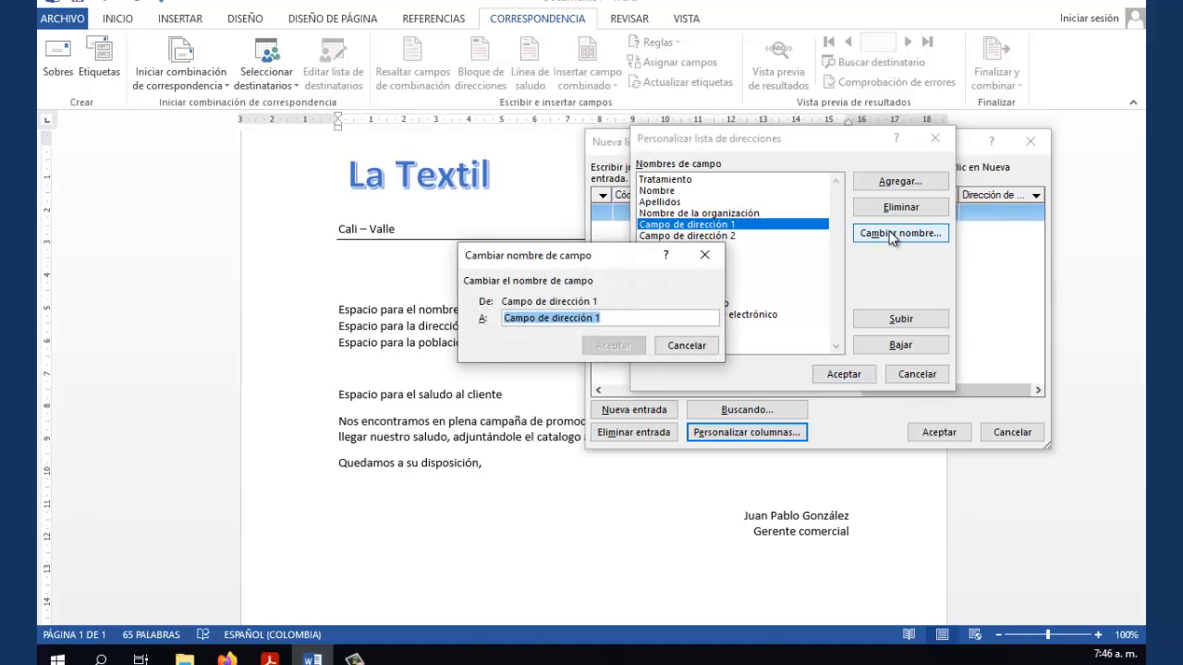
{"action": "type", "text": "Direccion del"}
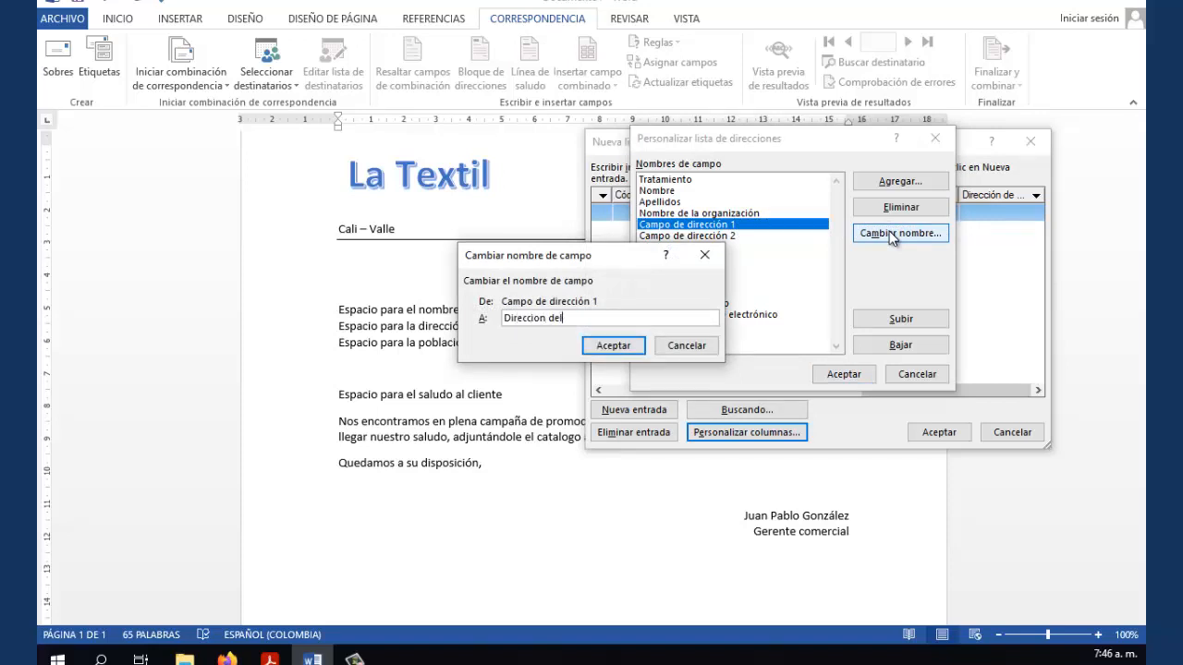
{"action": "type", "text": "cliente"}
{"action": "left_click", "coordinate": [562, 317]}
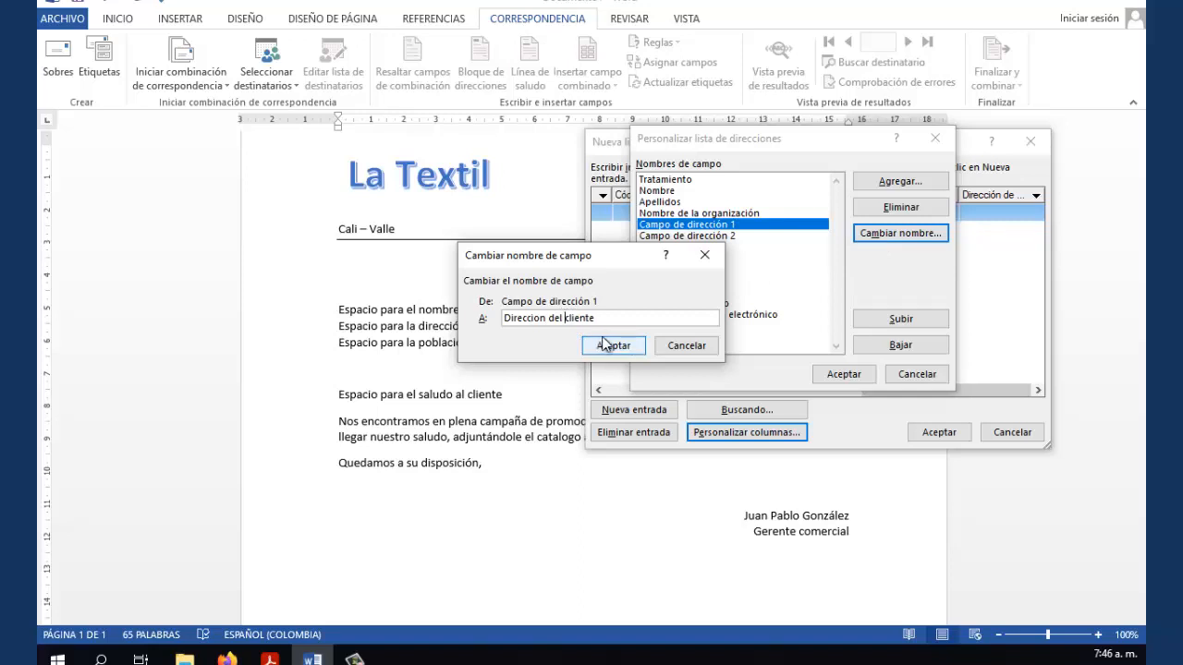
{"action": "left_click", "coordinate": [608, 346]}
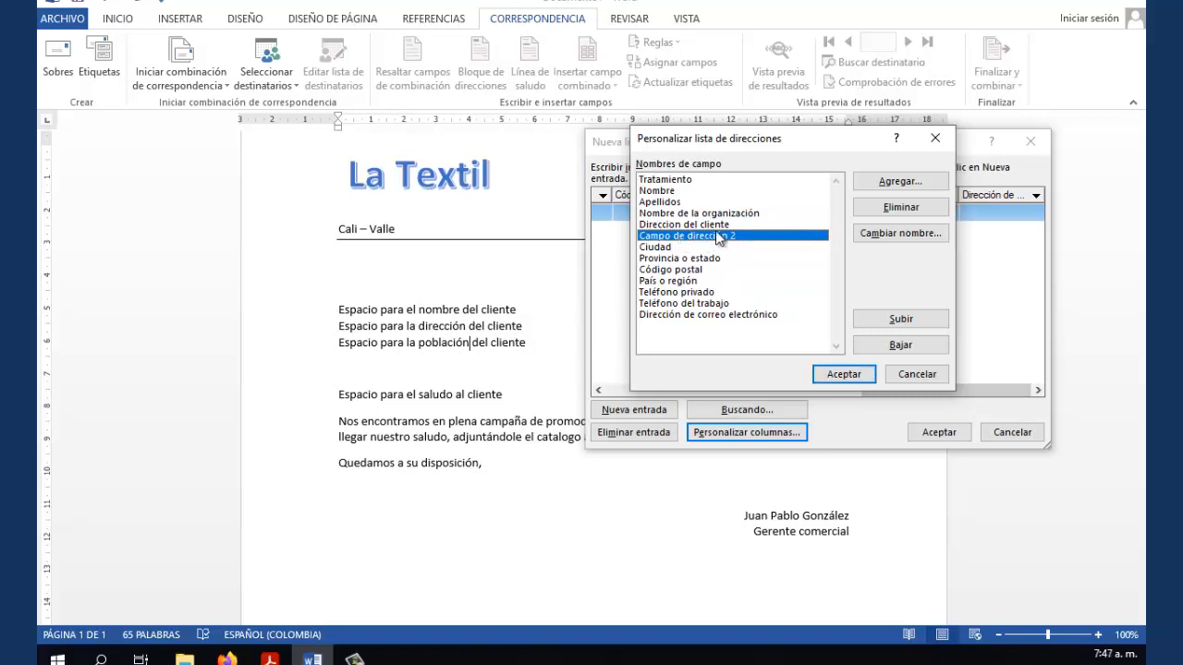
{"action": "left_click", "coordinate": [887, 205]}
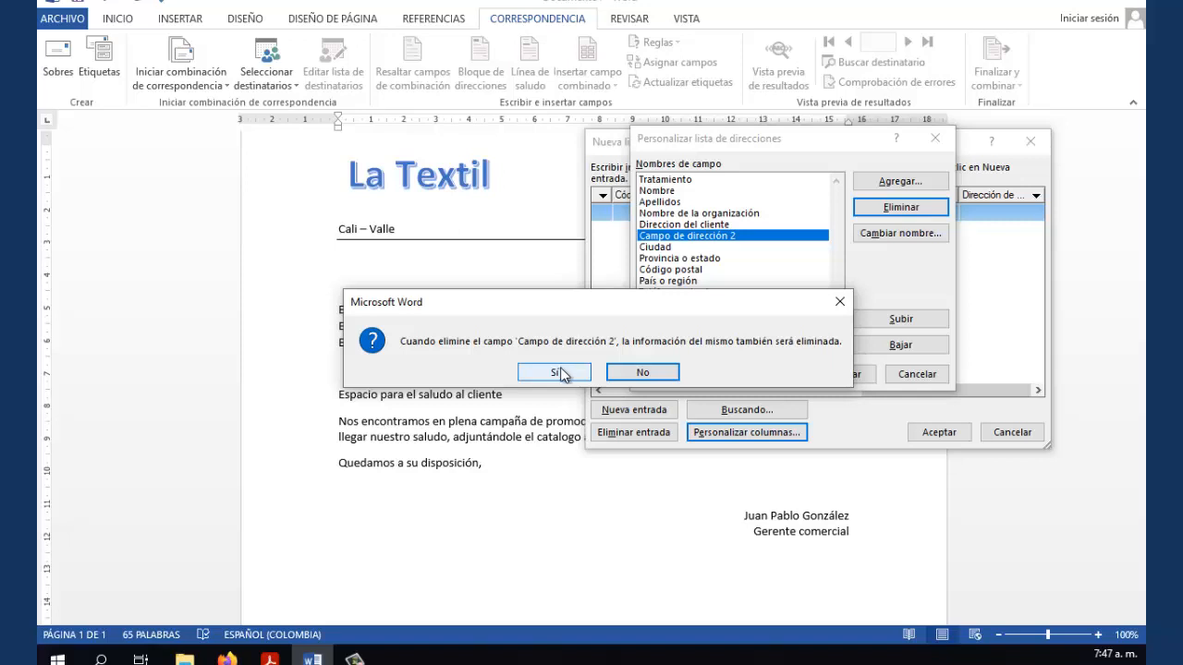
Confirm deleting Campo de dirección 2 and rename Ciudad to 'Poblacion del cliente'
{"action": "left_click", "coordinate": [560, 372]}
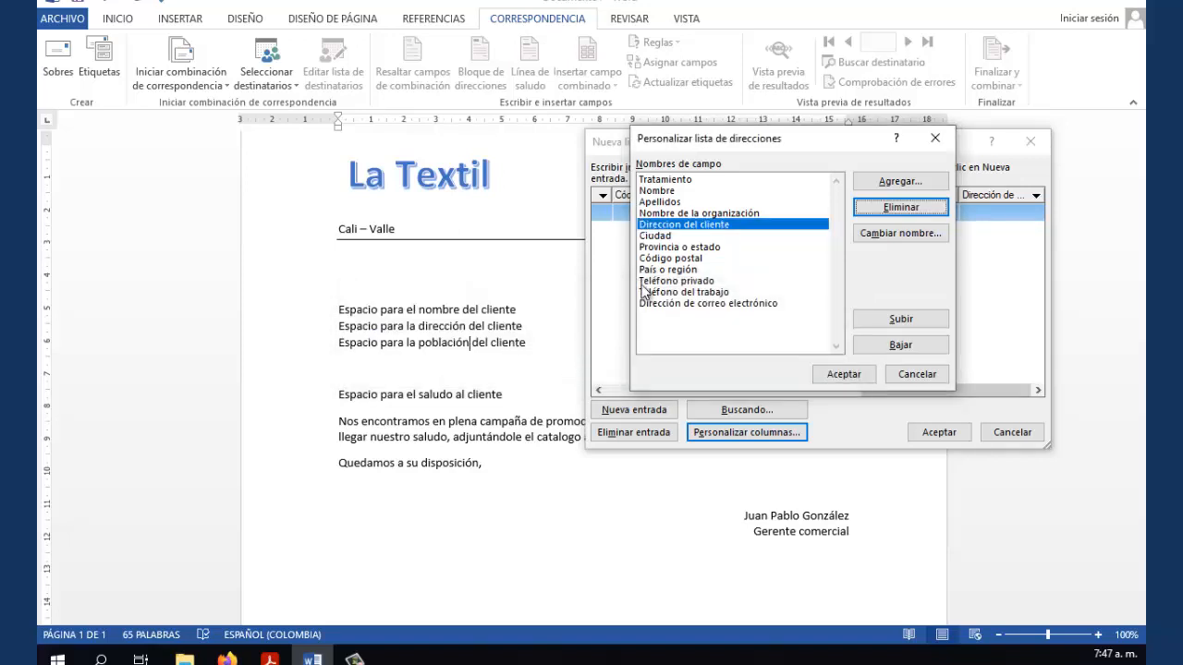
{"action": "left_click", "coordinate": [659, 237]}
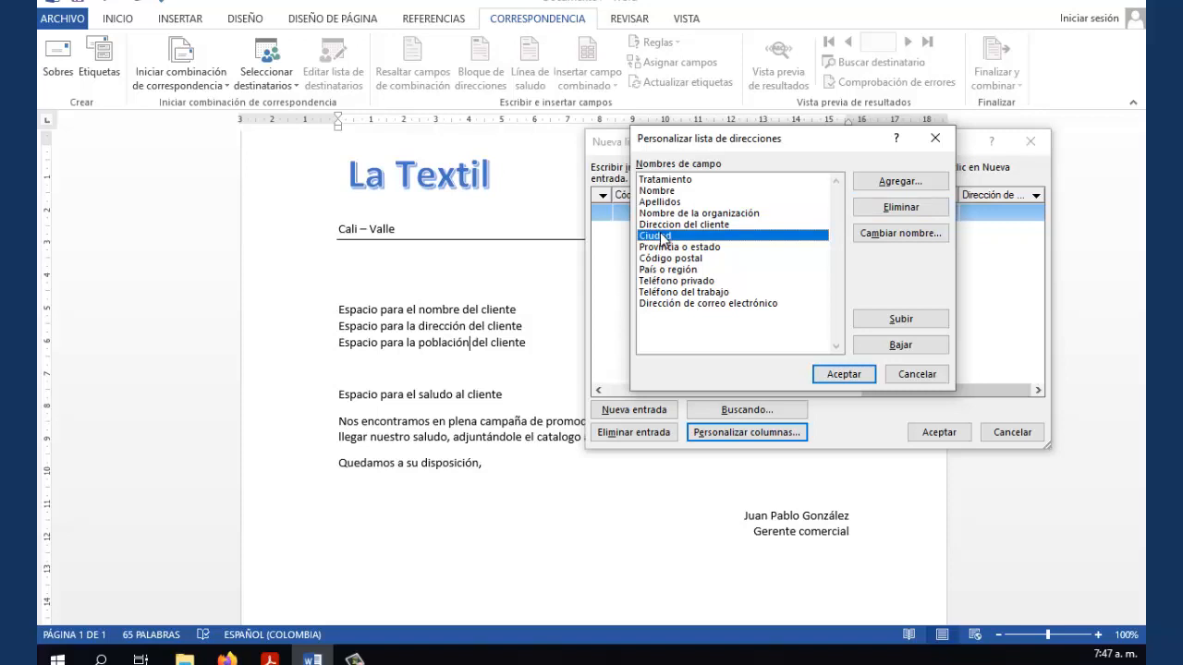
{"action": "left_click", "coordinate": [885, 233]}
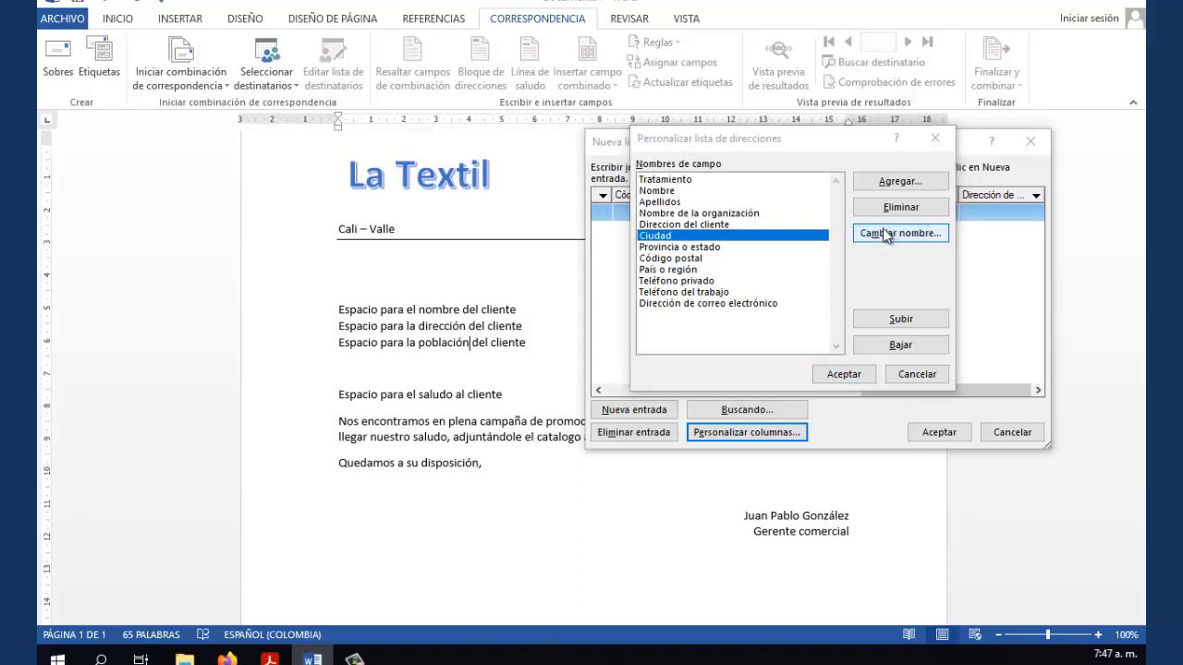
{"action": "type", "text": "Pob"}
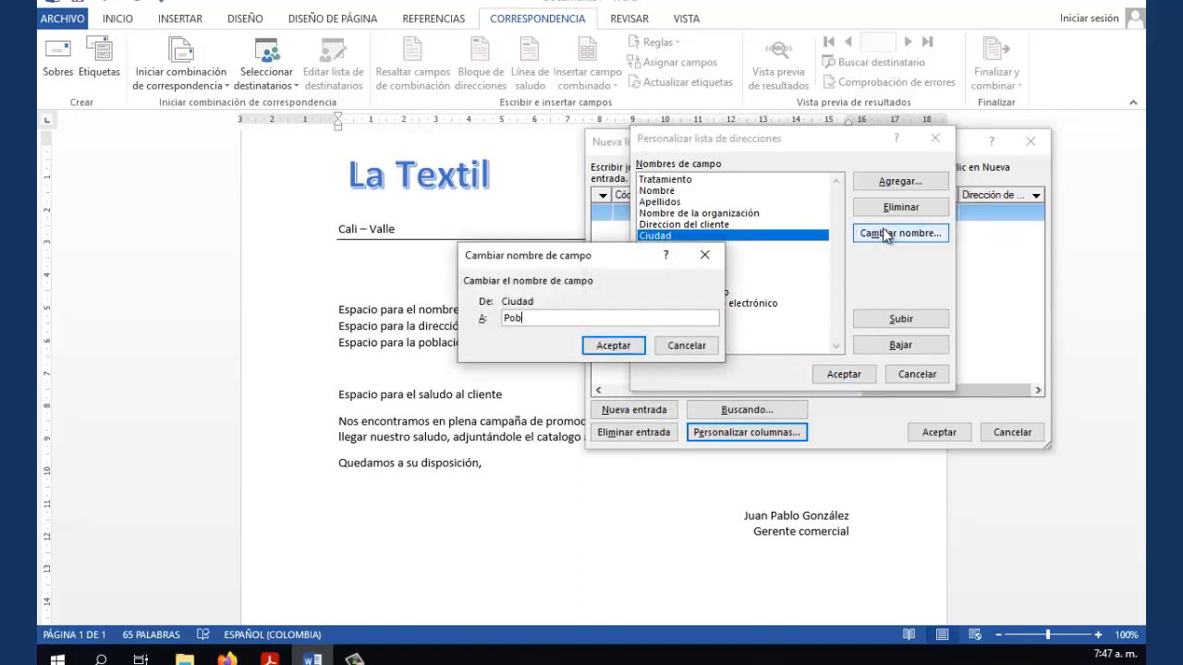
{"action": "type", "text": "lacion del cliente"}
{"action": "left_click", "coordinate": [606, 349]}
{"action": "left_click", "coordinate": [677, 248]}
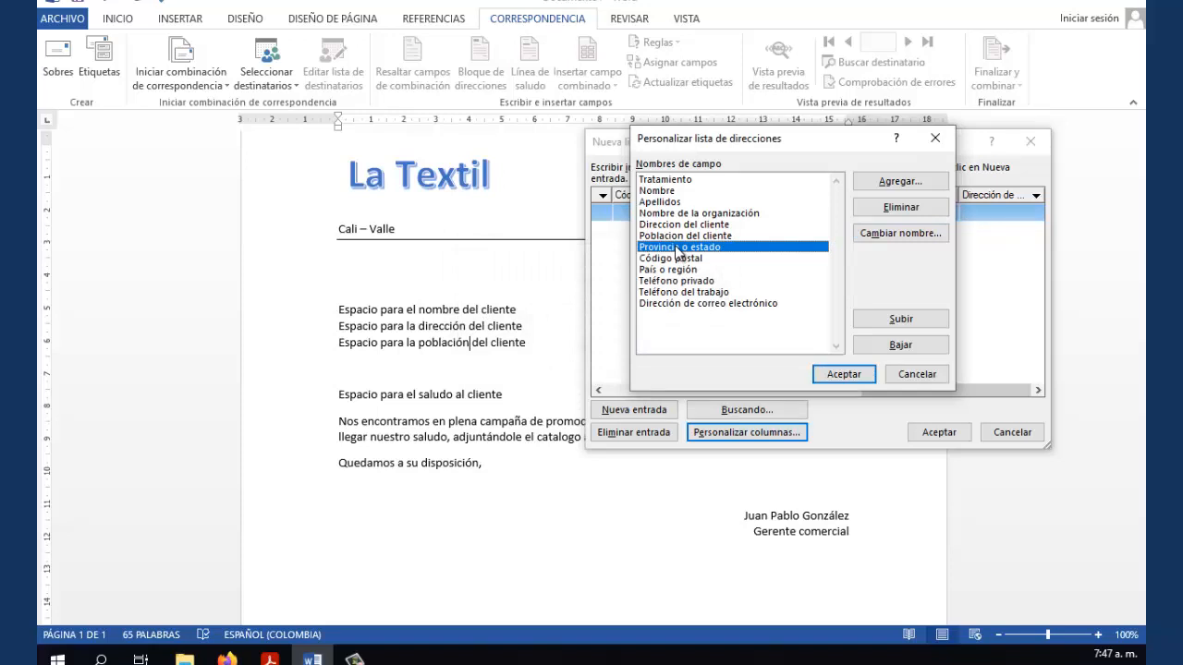
Delete the Provincia o estado, Código postal and País o región fields
{"action": "left_click", "coordinate": [899, 206]}
{"action": "left_click", "coordinate": [582, 370]}
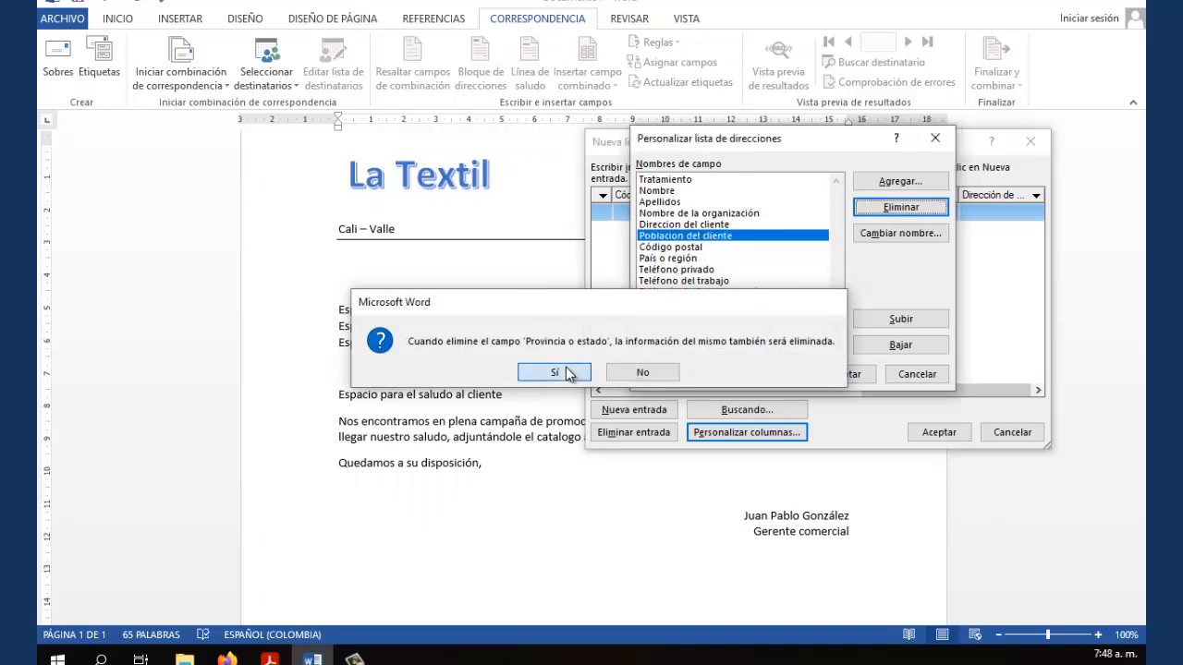
{"action": "left_click", "coordinate": [682, 247]}
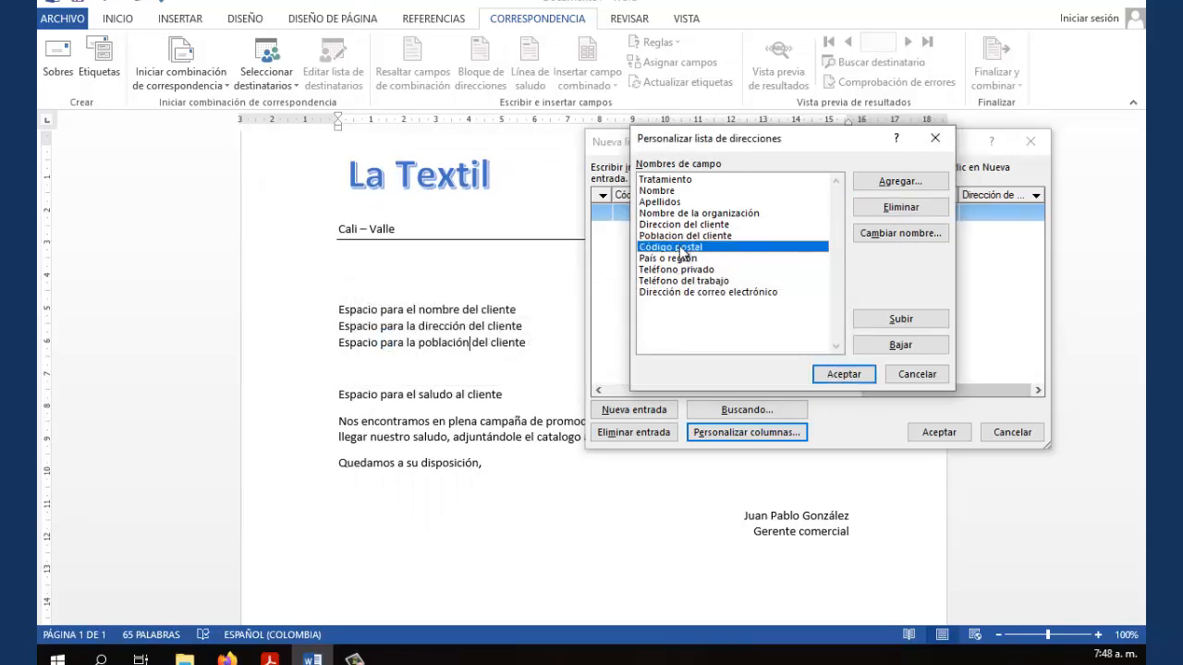
{"action": "left_click", "coordinate": [874, 207]}
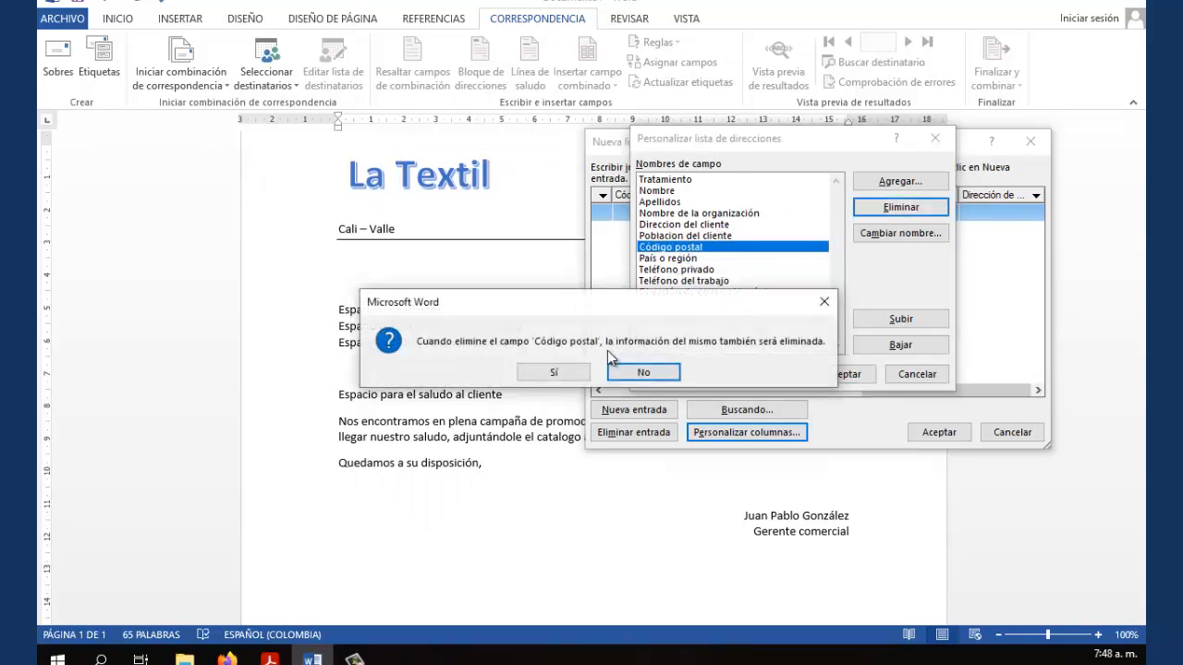
{"action": "left_click", "coordinate": [568, 374]}
{"action": "left_click", "coordinate": [684, 247]}
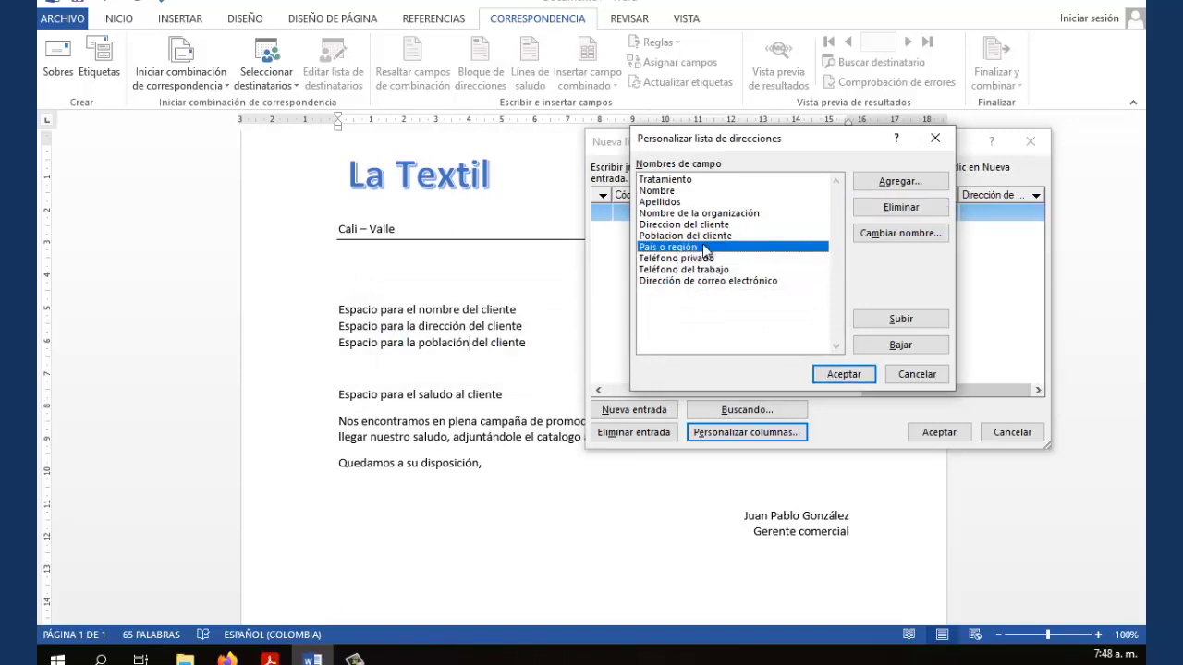
{"action": "left_click", "coordinate": [874, 207]}
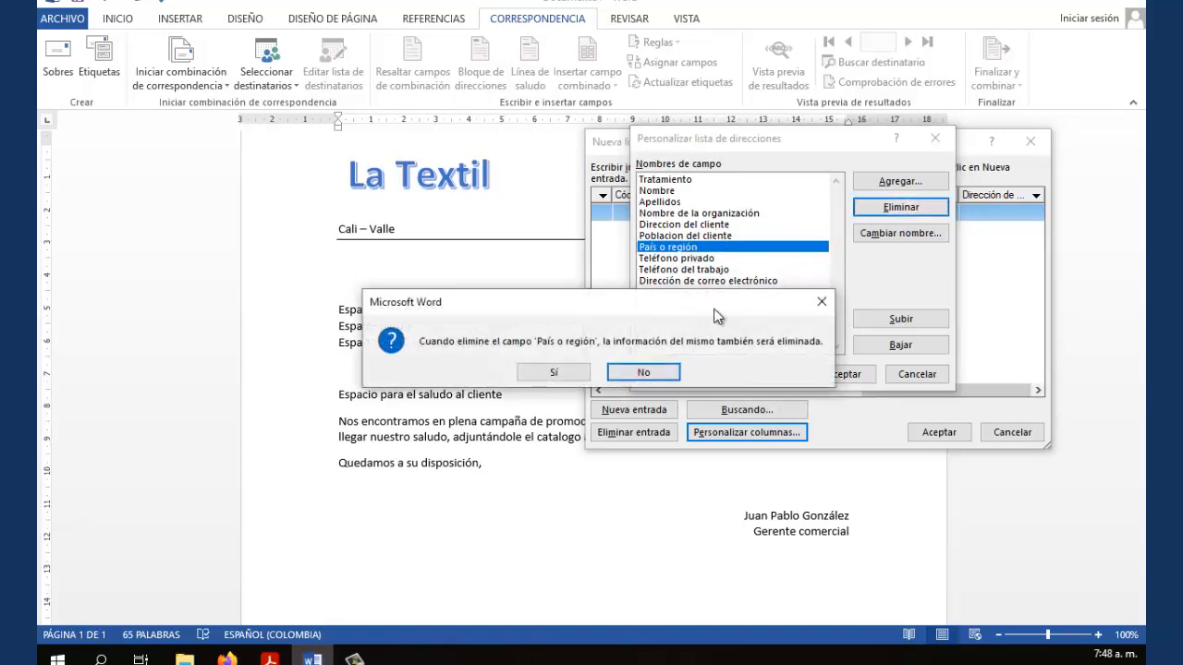
{"action": "left_click", "coordinate": [568, 374]}
Delete the Teléfono privado, Teléfono del trabajo and Dirección de correo electrónico fields
{"action": "left_click", "coordinate": [697, 247]}
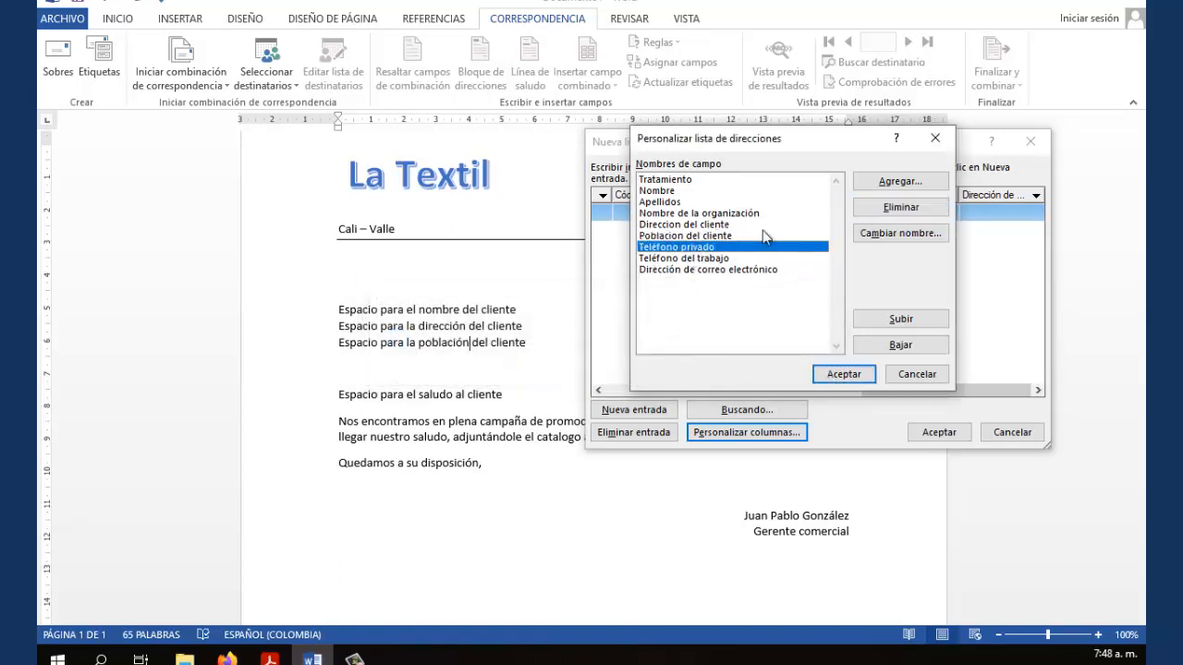
{"action": "left_click", "coordinate": [854, 215]}
{"action": "left_click", "coordinate": [551, 371]}
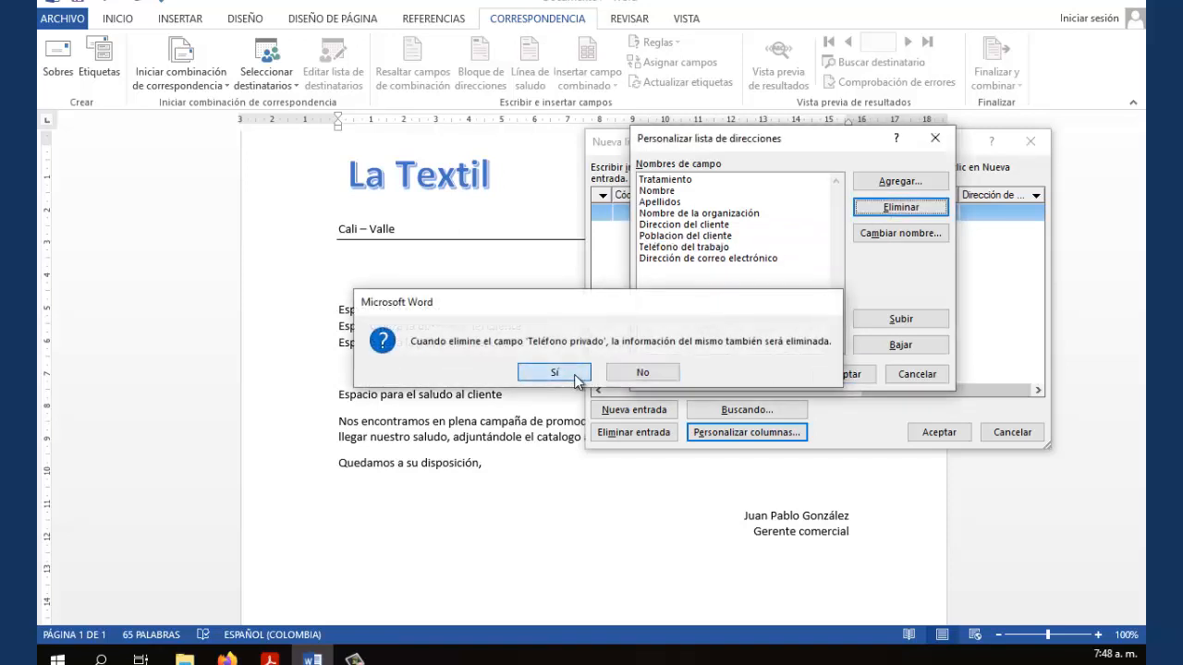
{"action": "left_click", "coordinate": [700, 248]}
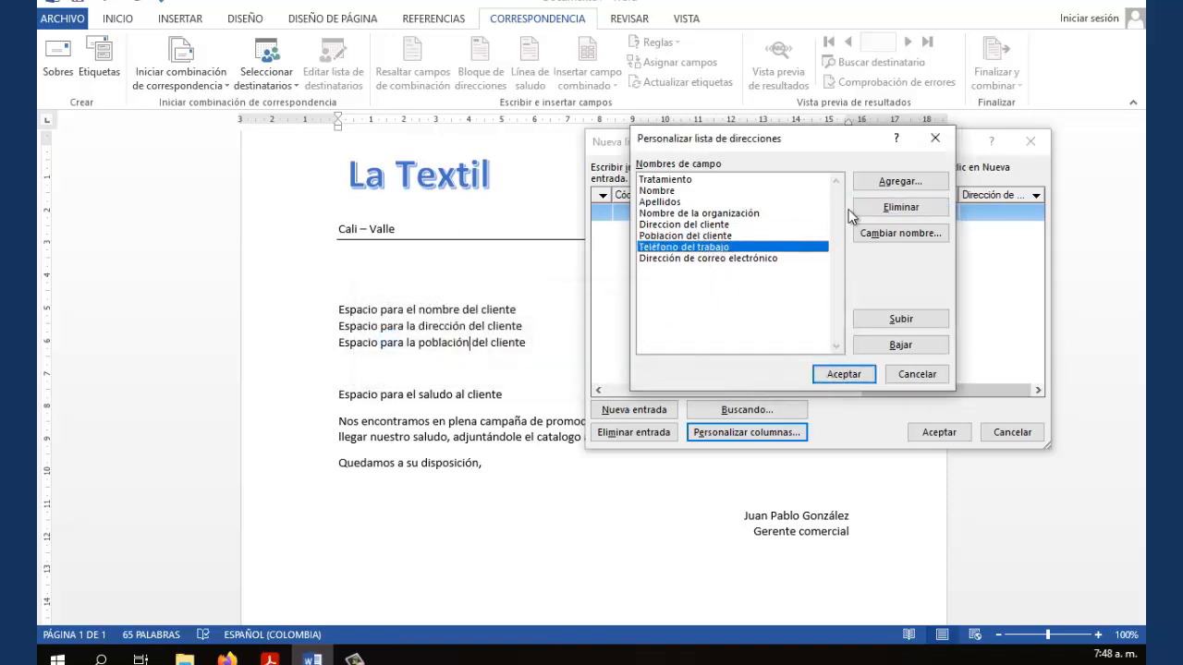
{"action": "left_click", "coordinate": [873, 208]}
{"action": "left_click", "coordinate": [556, 373]}
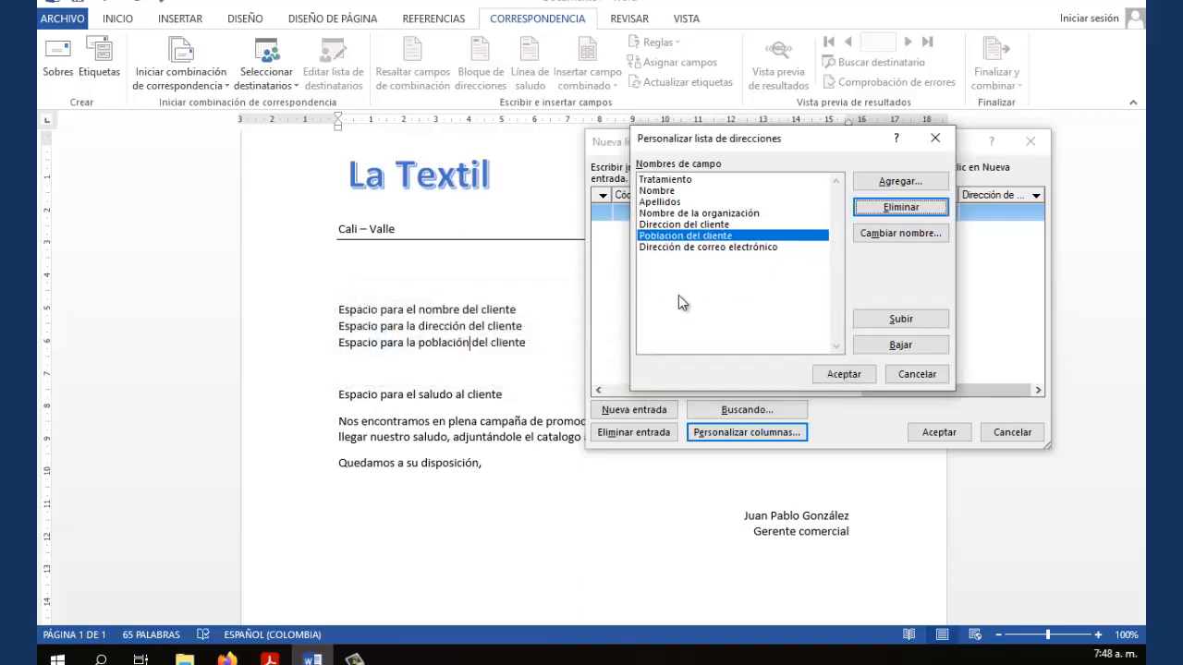
{"action": "left_click", "coordinate": [687, 245]}
{"action": "left_click", "coordinate": [901, 207]}
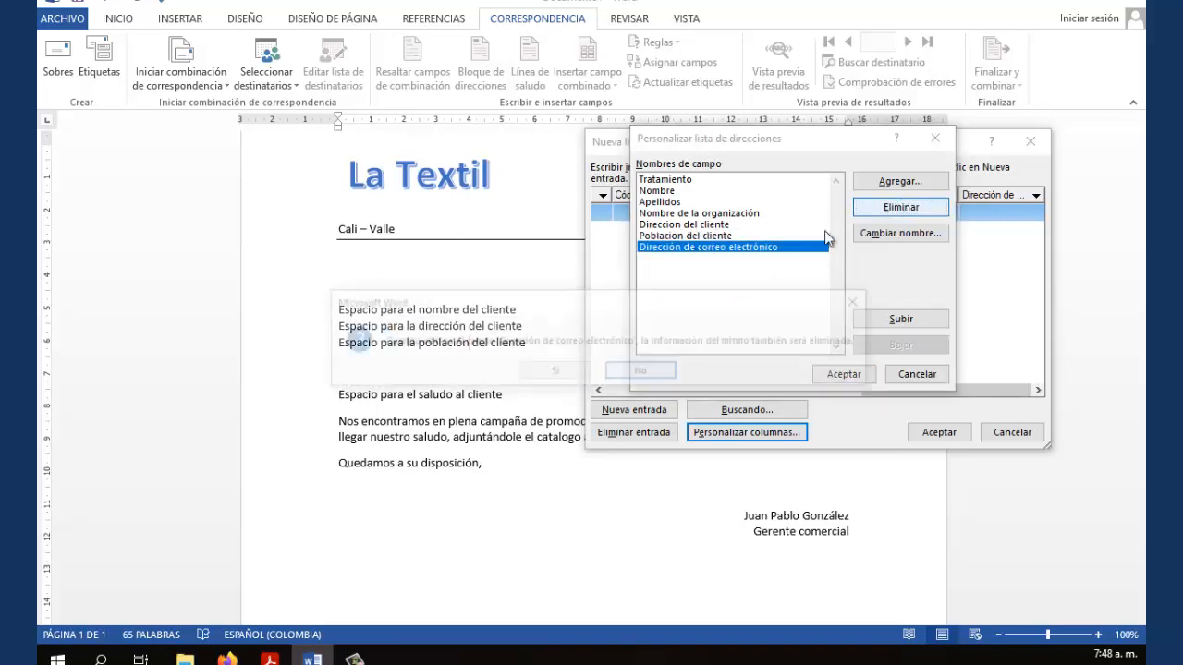
{"action": "left_click", "coordinate": [554, 373]}
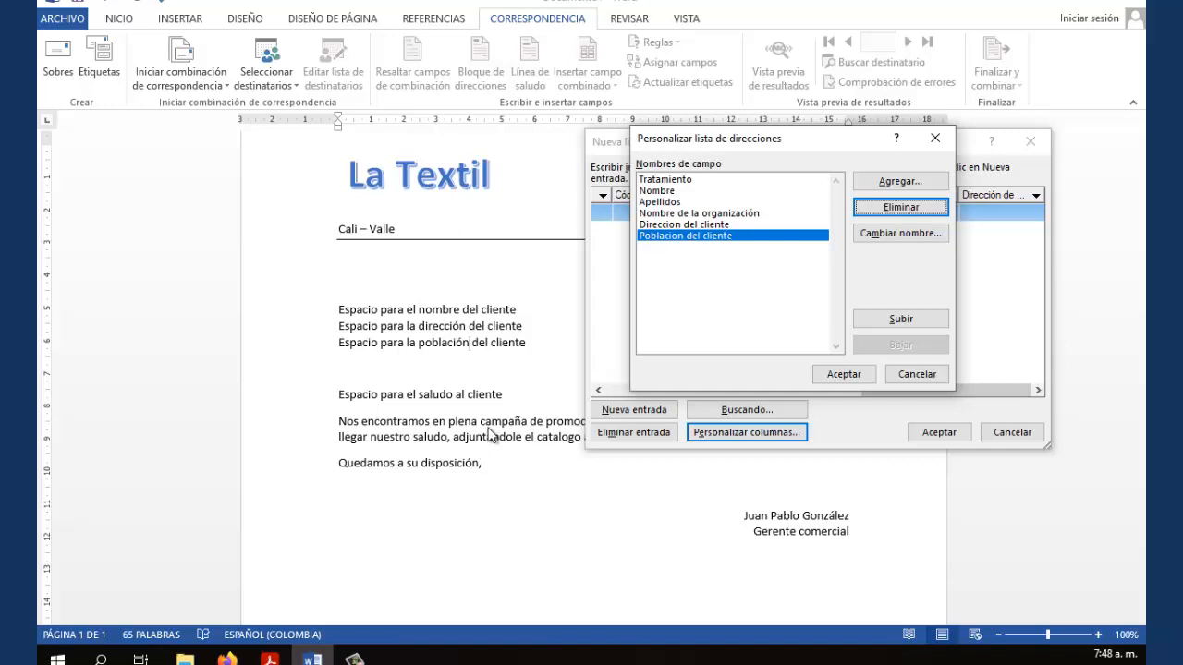
{"action": "left_click_drag", "start_coordinate": [798, 143], "coordinate": [756, 175]}
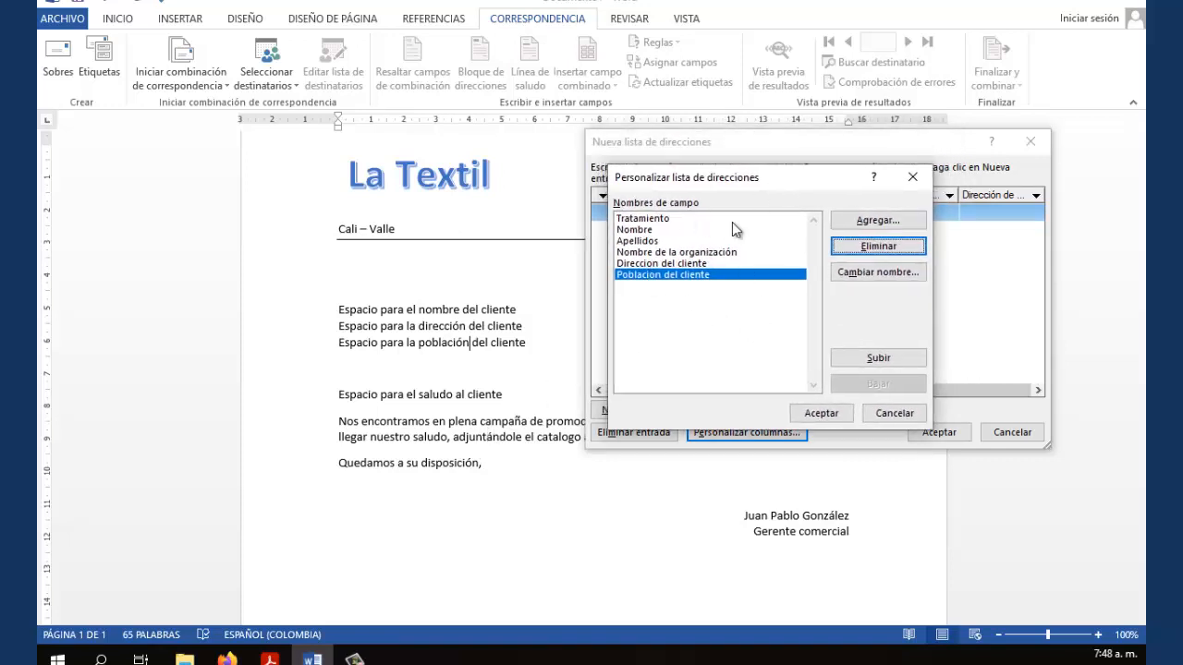
Apply the six-field list, review the address table's columns, and reopen Personalizar columnas
{"action": "left_click", "coordinate": [831, 418]}
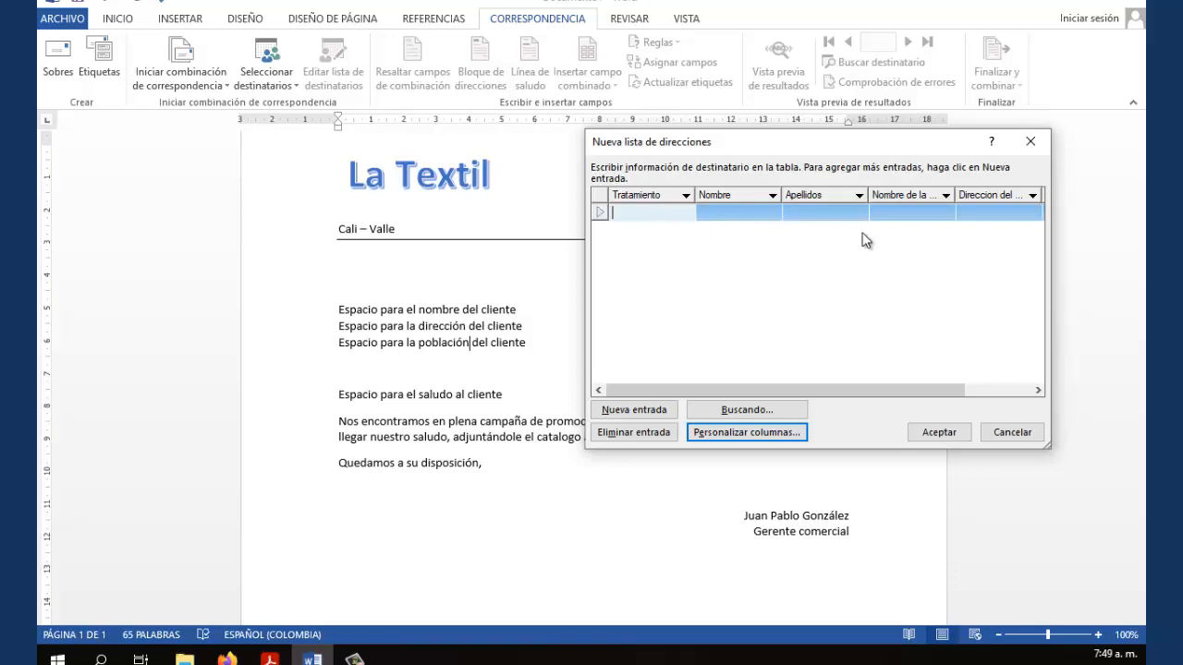
{"action": "left_click_drag", "start_coordinate": [921, 395], "coordinate": [823, 393]}
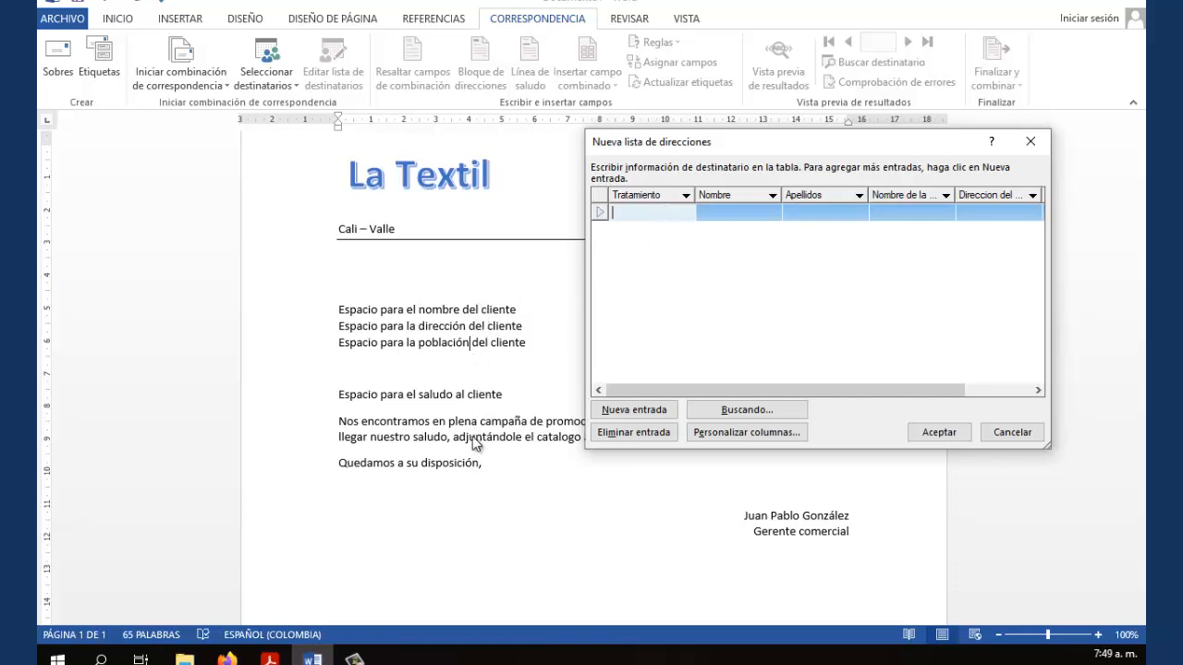
{"action": "left_click", "coordinate": [747, 433]}
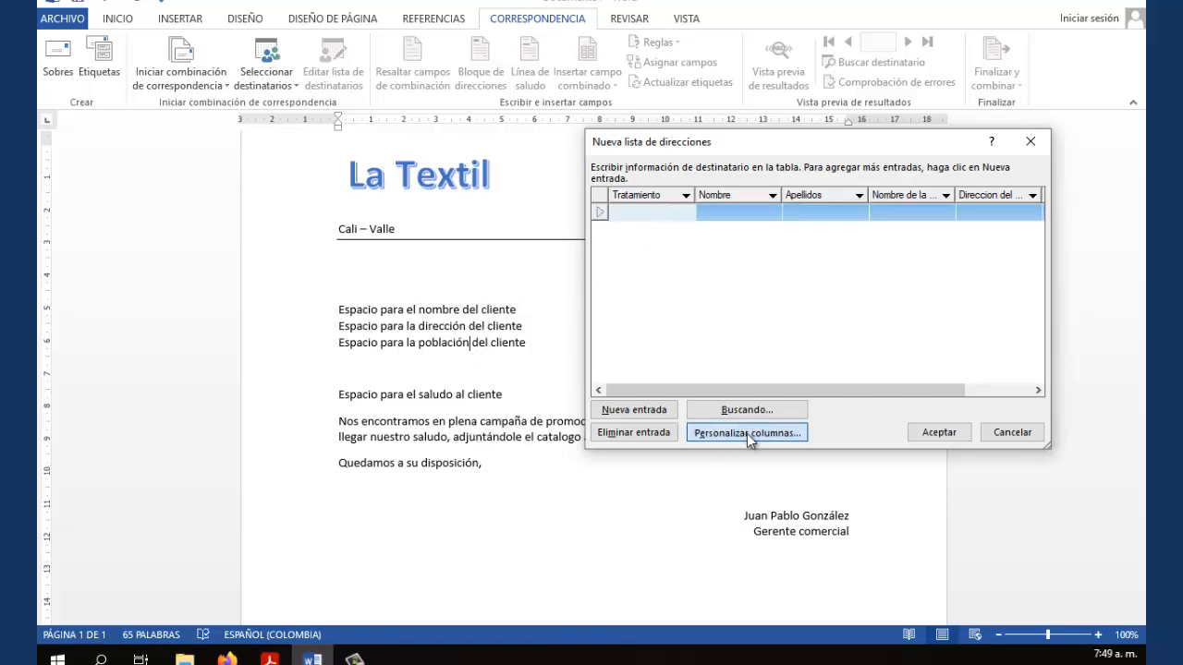
Move Nombre and Apellidos to the top of the field list, above Tratamiento
{"action": "left_click_drag", "start_coordinate": [746, 179], "coordinate": [800, 176]}
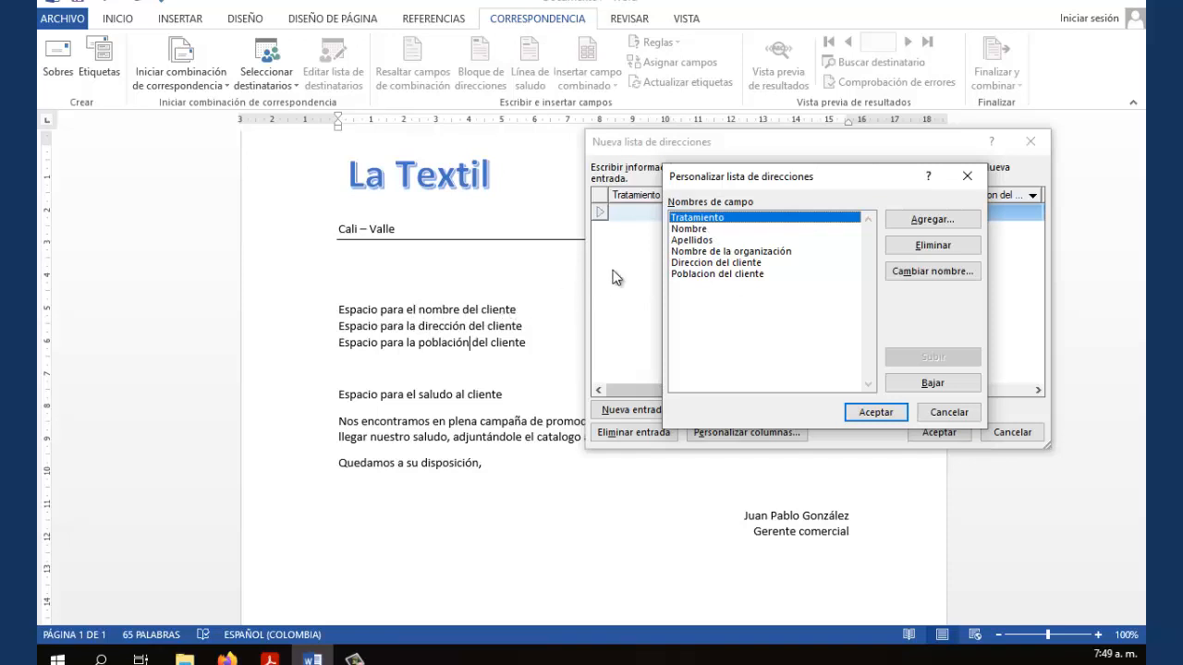
{"action": "left_click", "coordinate": [689, 231]}
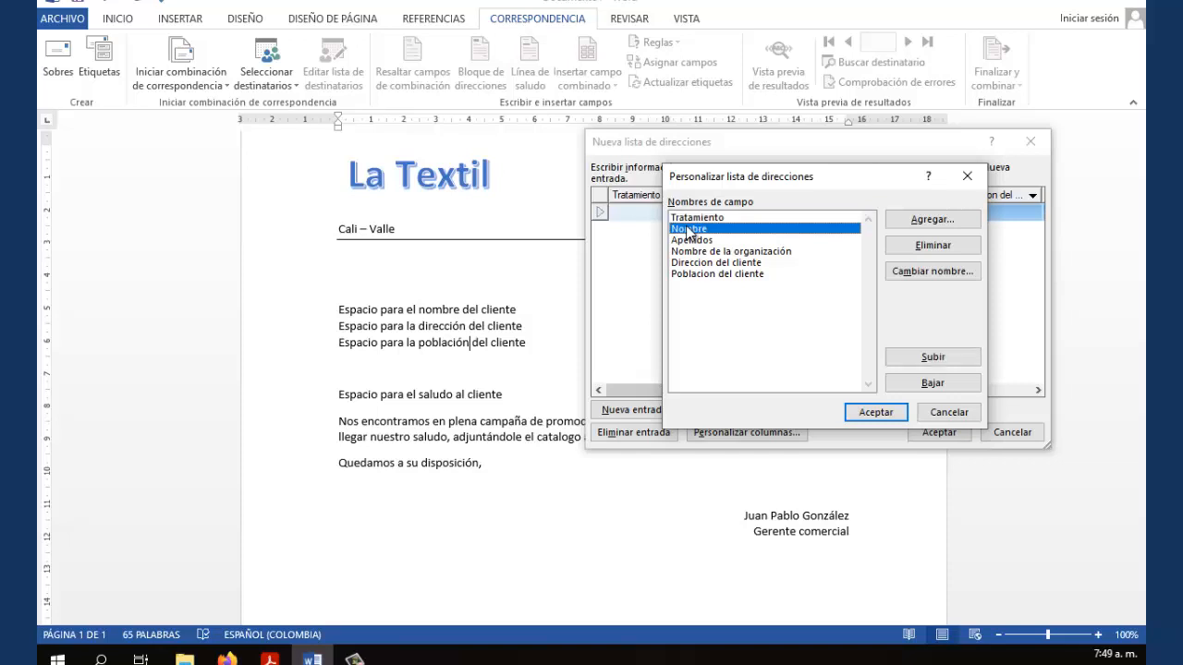
{"action": "left_click", "coordinate": [905, 355]}
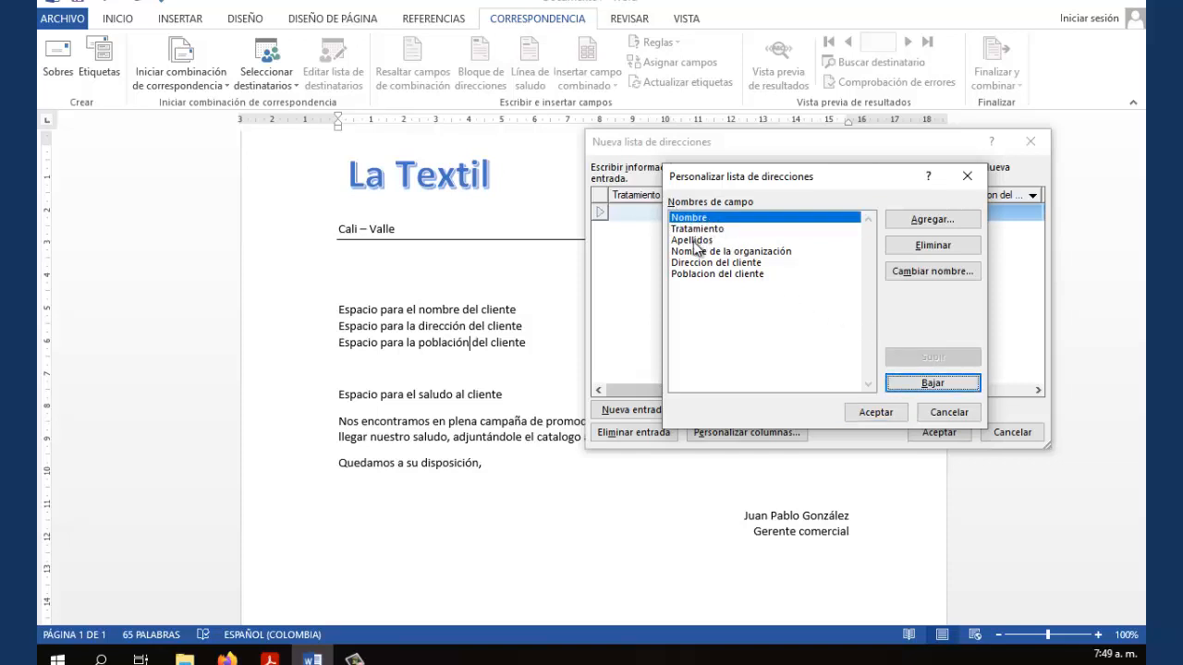
{"action": "left_click", "coordinate": [694, 242]}
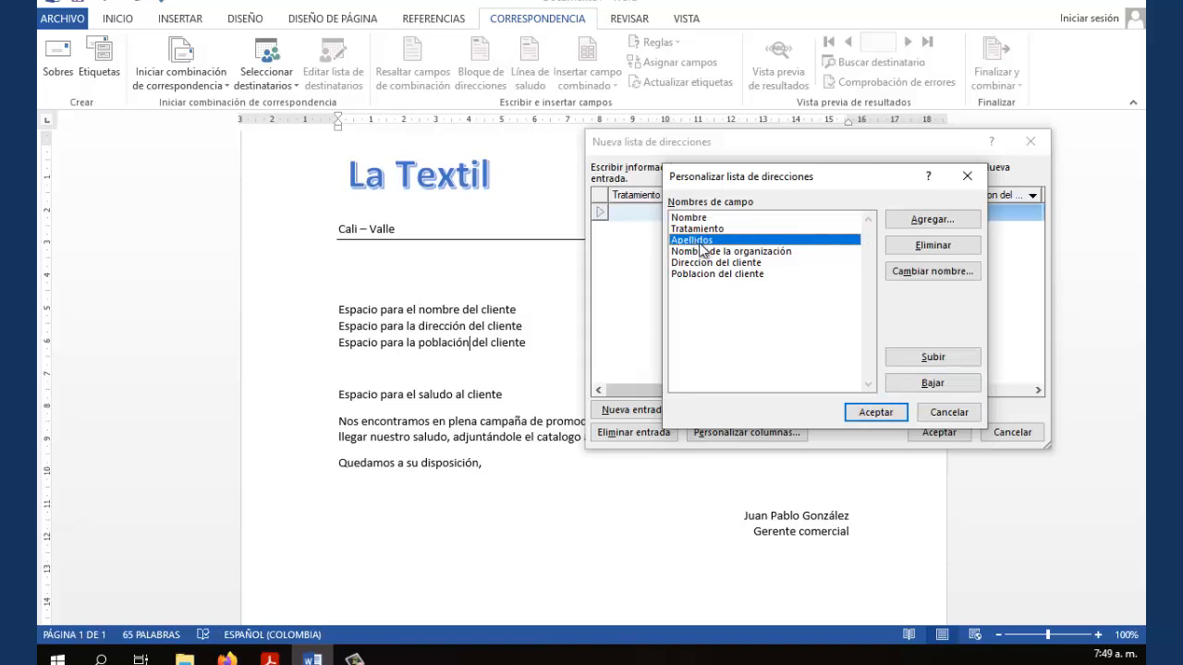
{"action": "left_click", "coordinate": [931, 359]}
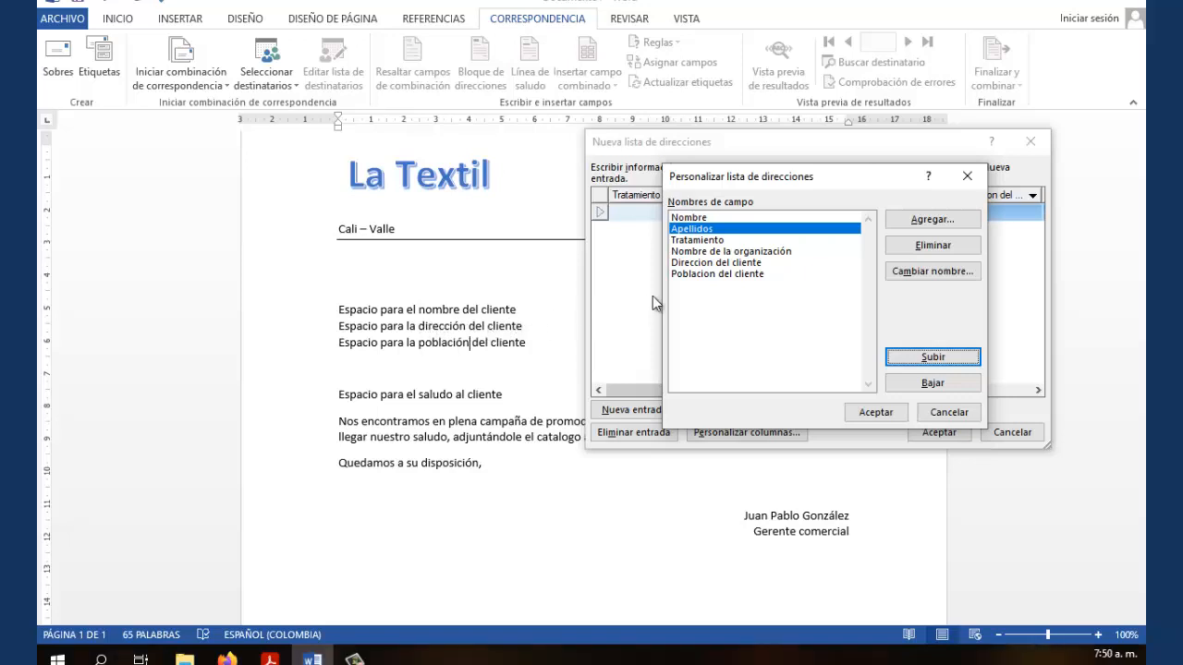
Move Direccion del cliente and Poblacion del cliente up above Tratamiento
{"action": "left_click", "coordinate": [699, 264]}
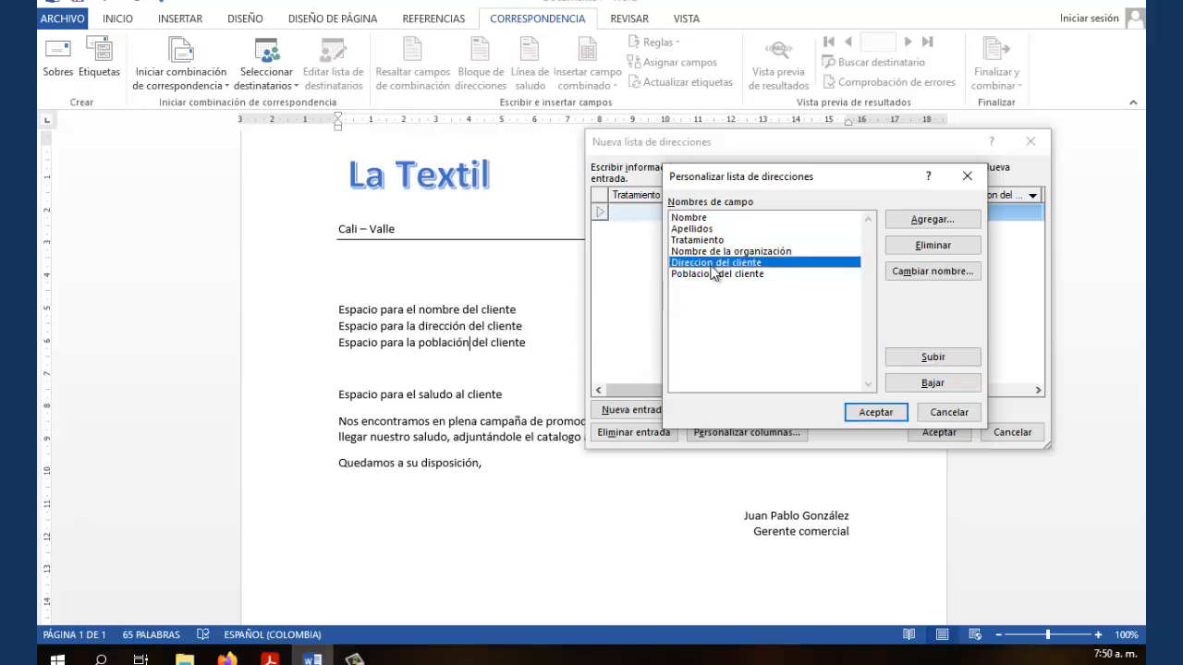
{"action": "left_click", "coordinate": [929, 357]}
{"action": "left_click", "coordinate": [928, 358]}
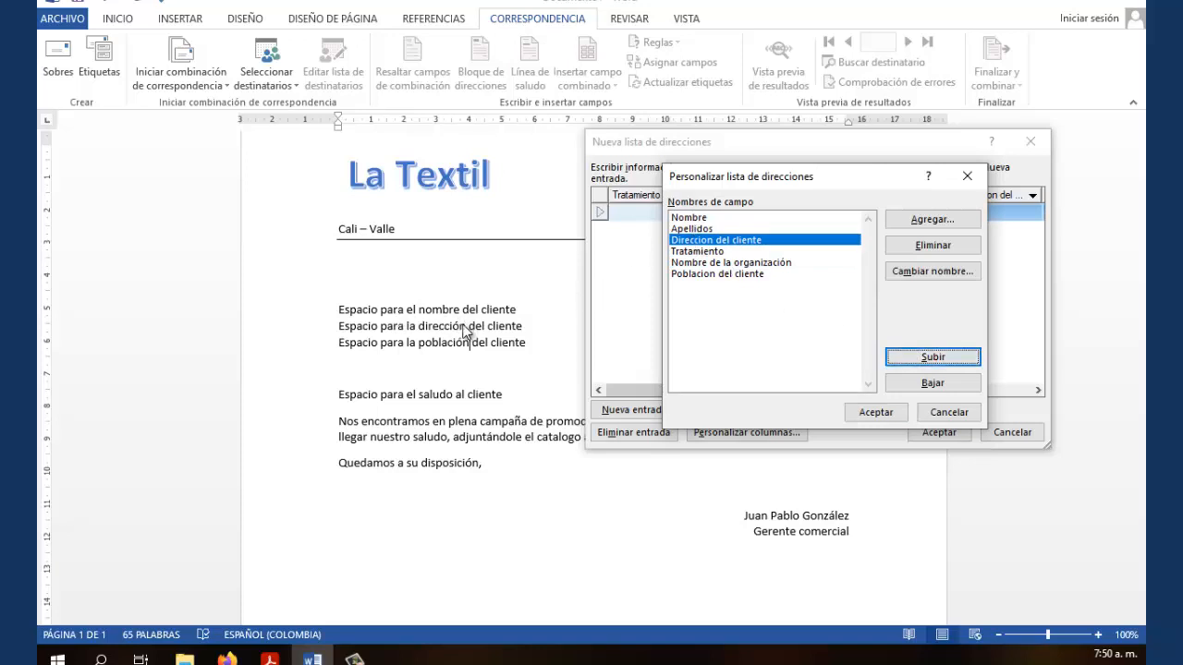
{"action": "left_click", "coordinate": [687, 273]}
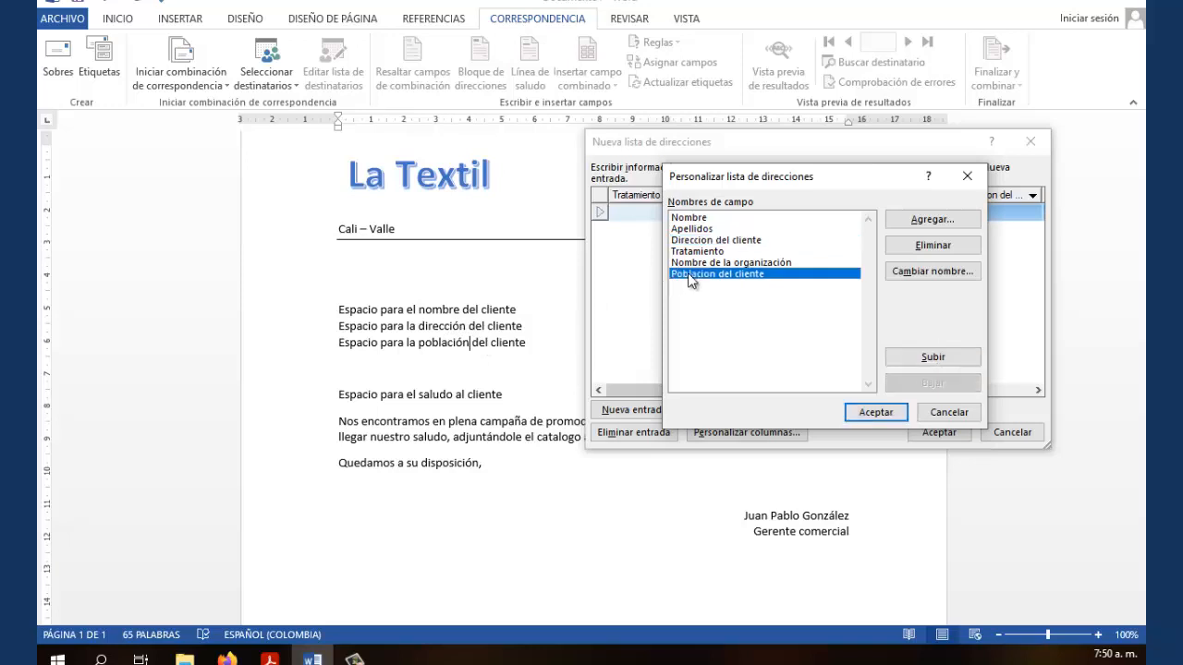
{"action": "left_click", "coordinate": [913, 358]}
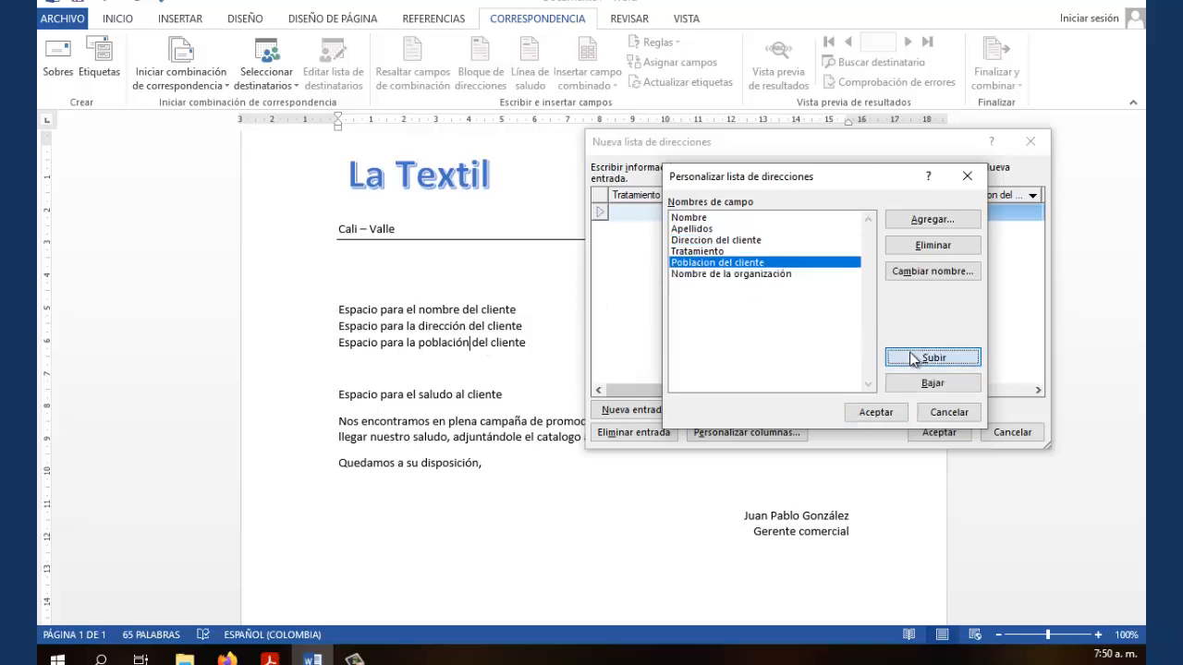
{"action": "left_click", "coordinate": [913, 358]}
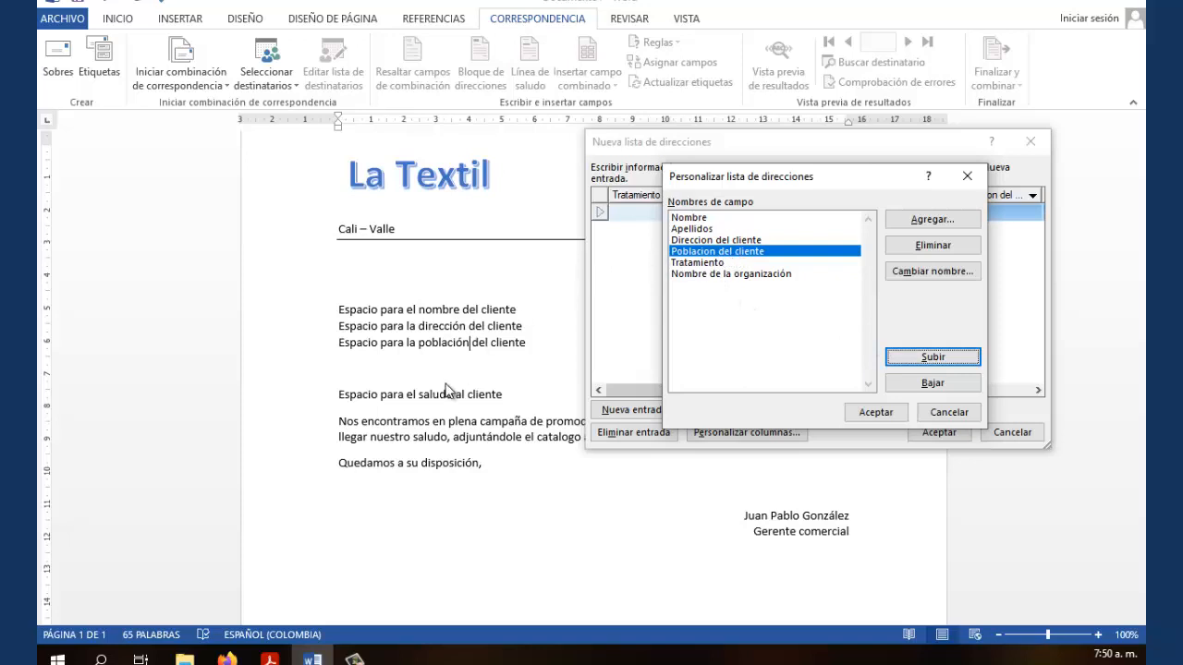
{"action": "left_click", "coordinate": [695, 264]}
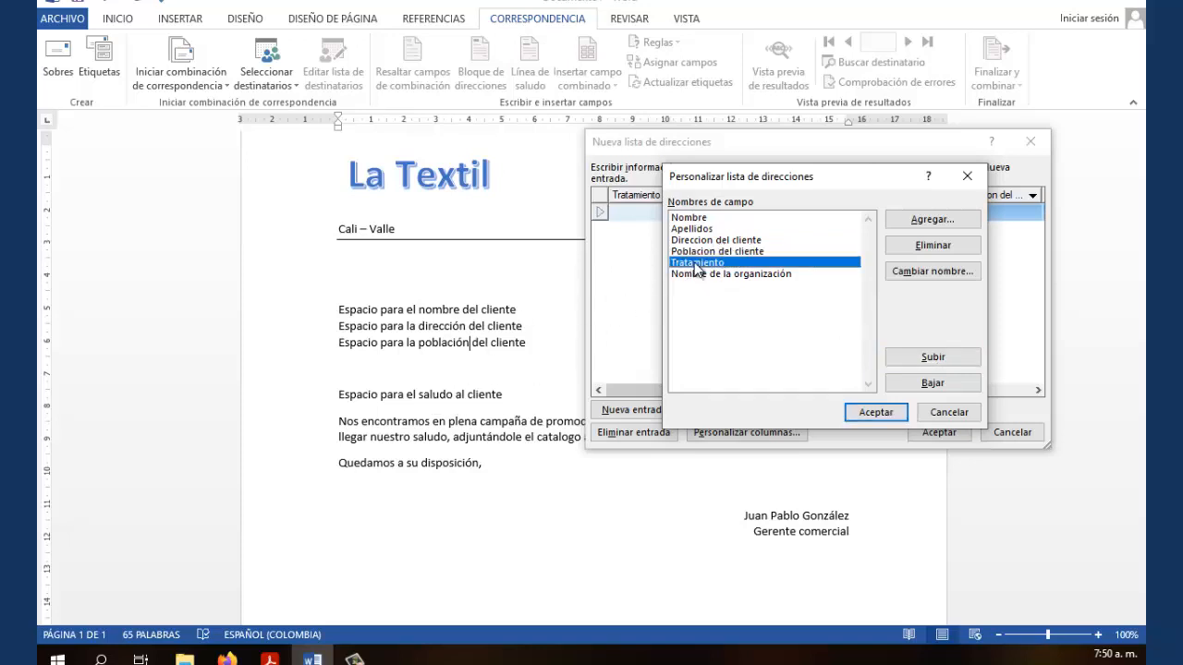
{"action": "left_click", "coordinate": [925, 277]}
Rename Tratamiento to Saludo, delete Nombre de la organización, and apply the new field layout
{"action": "type", "text": "Saludo"}
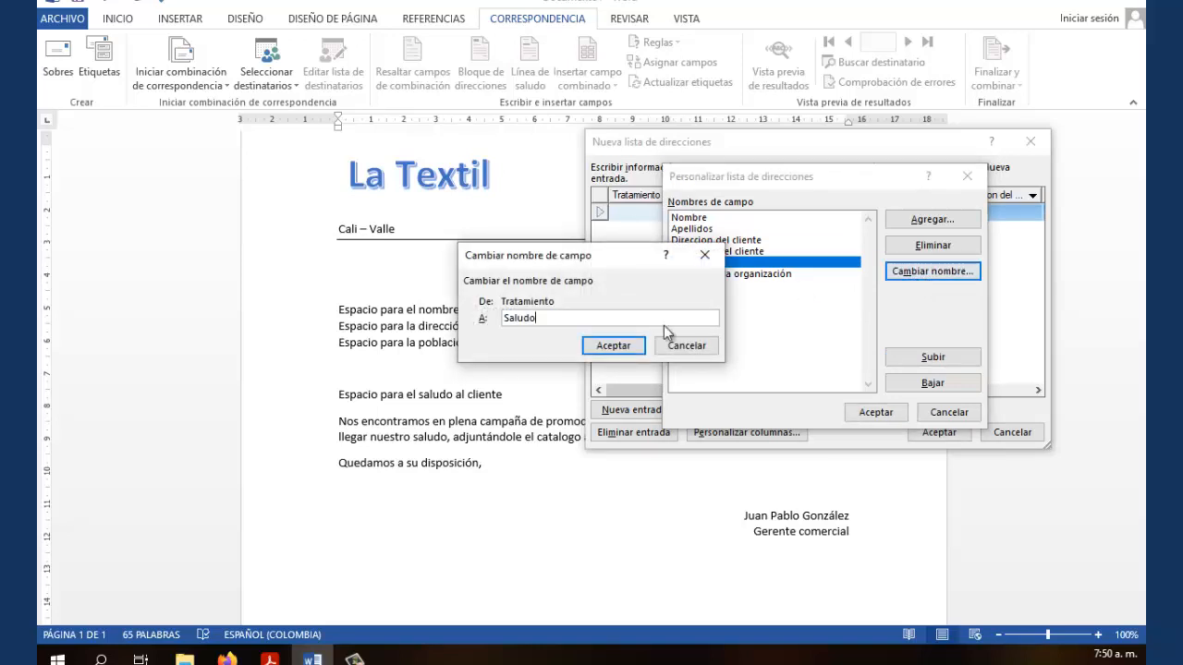
{"action": "left_click", "coordinate": [612, 346]}
{"action": "left_click", "coordinate": [730, 273]}
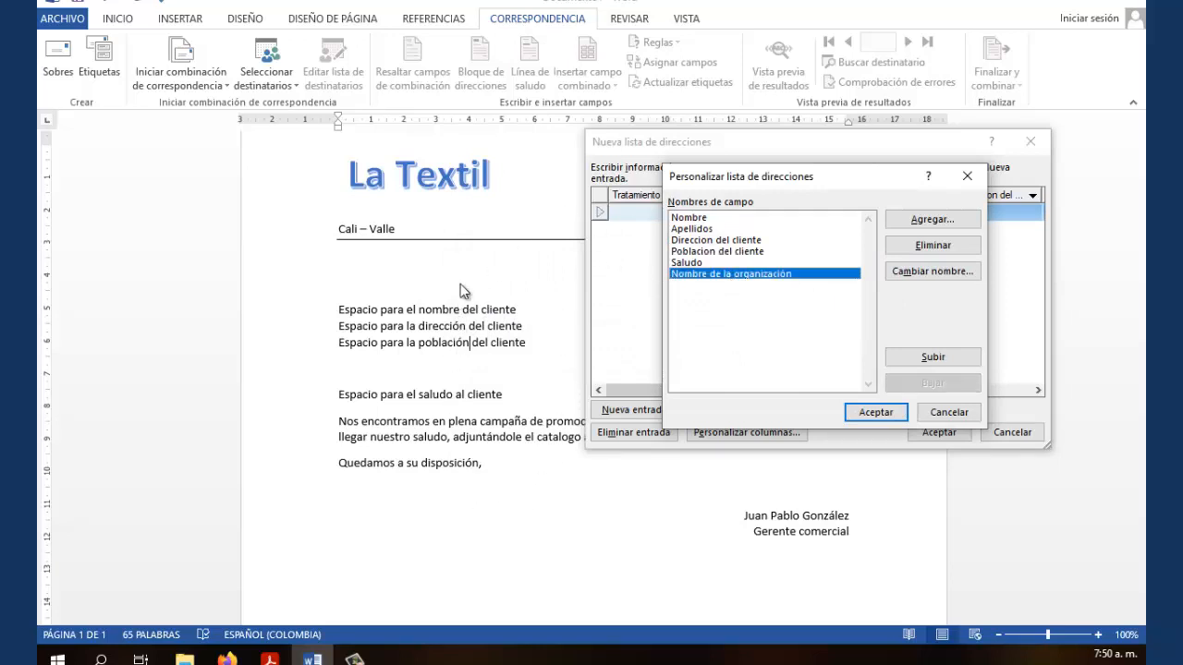
{"action": "left_click", "coordinate": [931, 245]}
{"action": "left_click", "coordinate": [556, 374]}
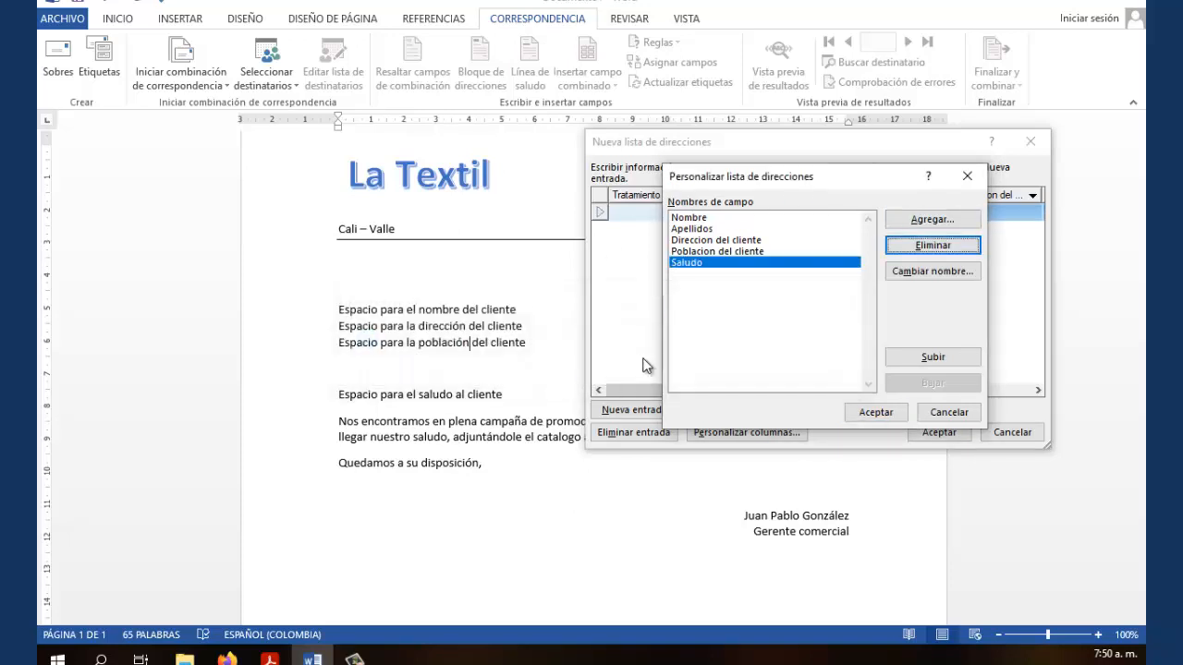
{"action": "left_click", "coordinate": [881, 414]}
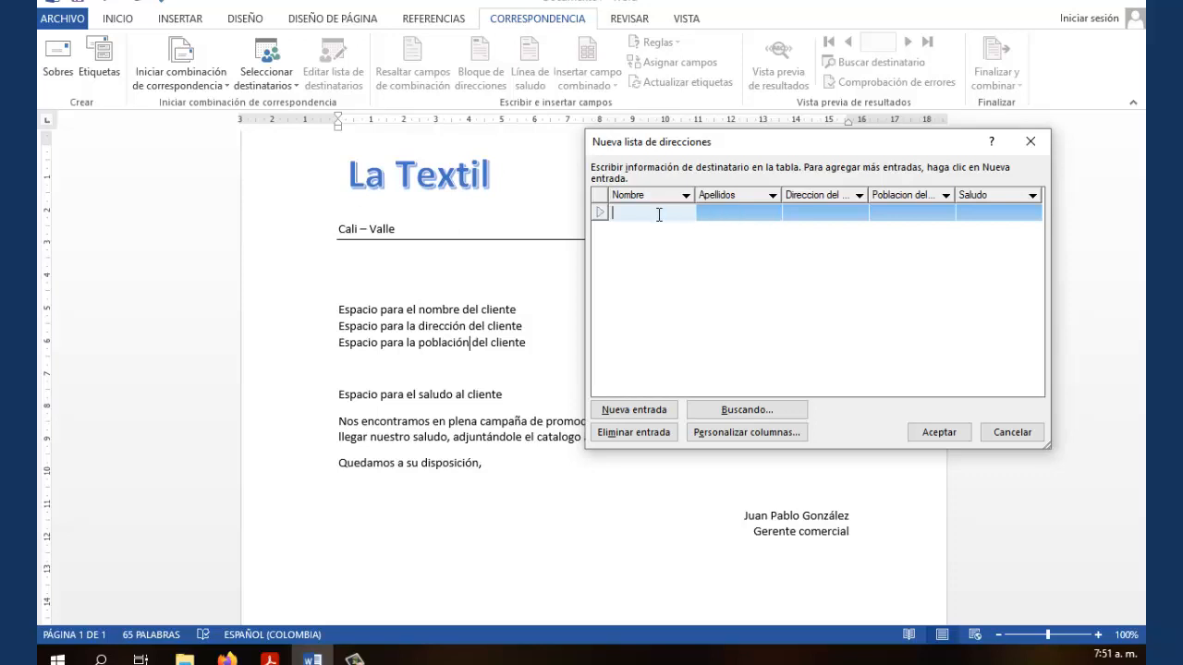
Check the entry row's cells, then enter the first recipient's first name in Nombre
{"action": "left_click", "coordinate": [723, 220]}
{"action": "left_click", "coordinate": [795, 214]}
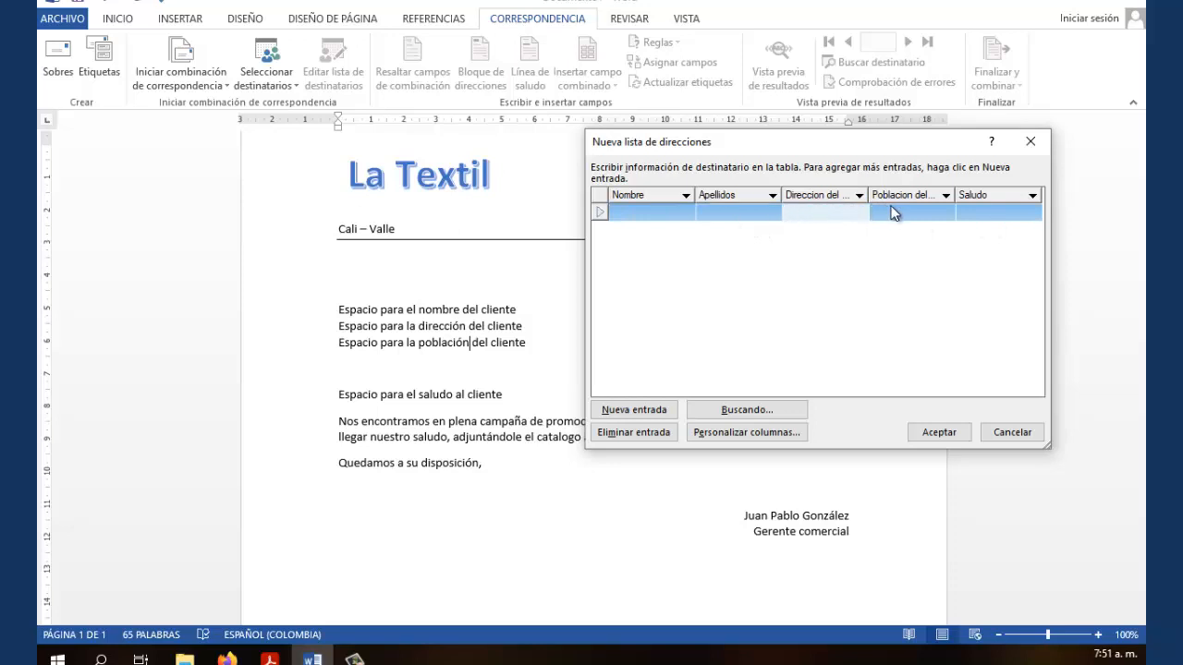
{"action": "left_click", "coordinate": [894, 213]}
{"action": "left_click", "coordinate": [972, 215]}
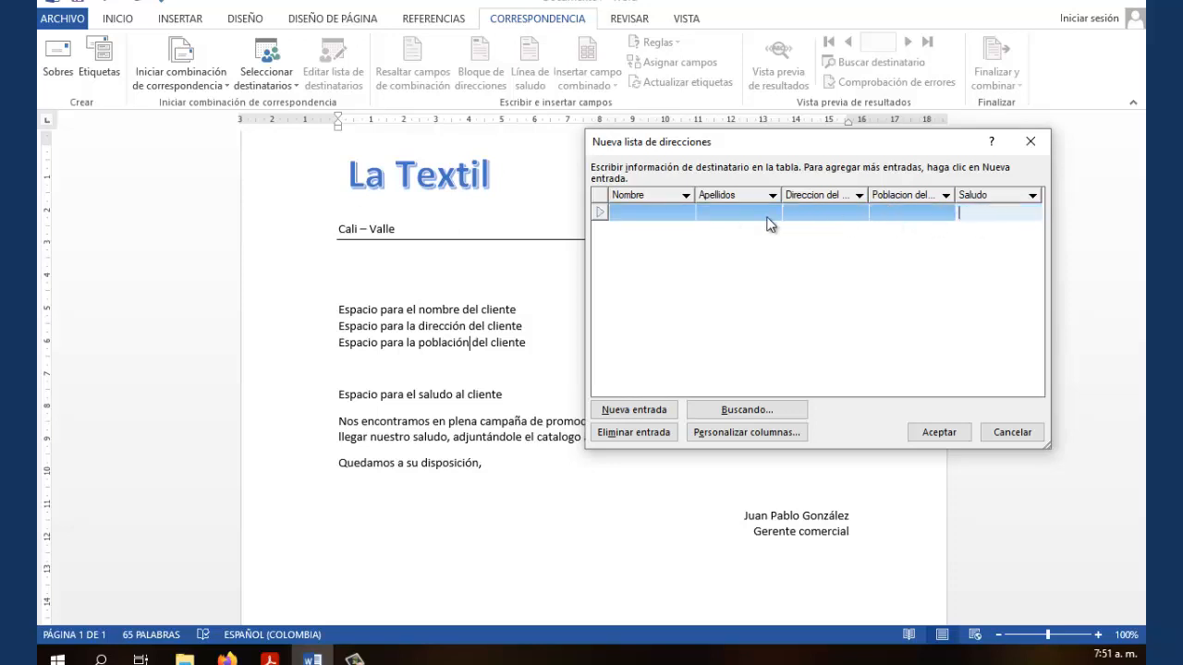
{"action": "left_click", "coordinate": [637, 214]}
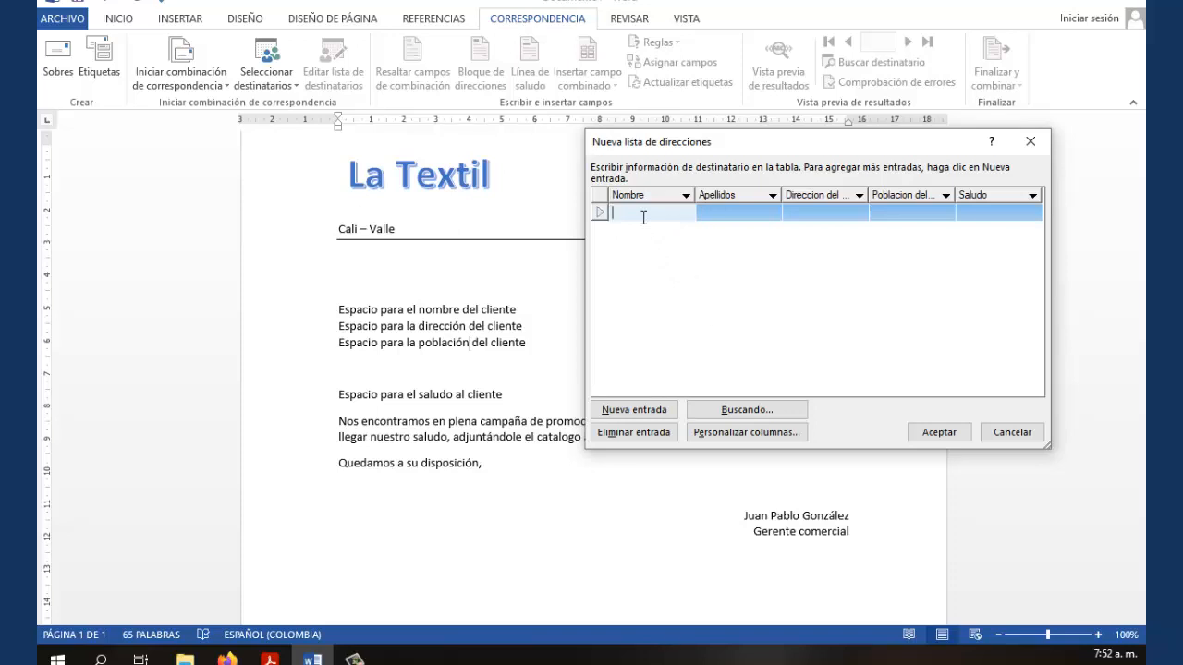
{"action": "type", "text": "Maria de los Angeles"}
{"action": "key", "text": "Tab"}
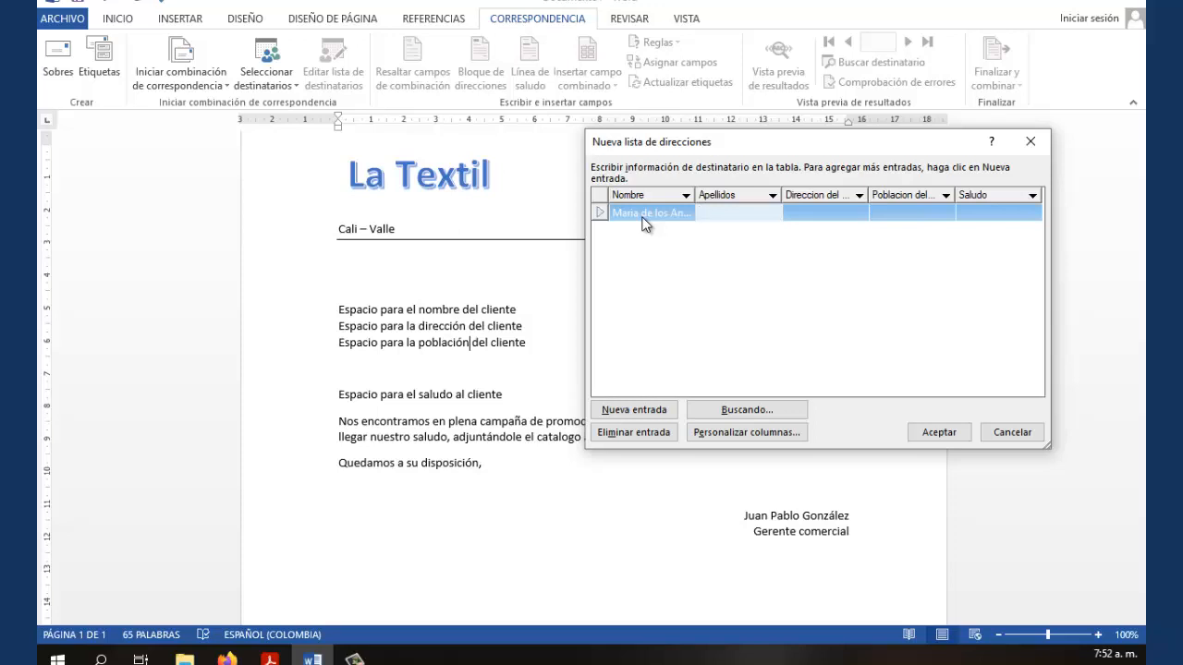
Fill in the surname, street address, Madrid town and greeting 'Querida amiga:', adding a new row
{"action": "type", "text": "Martineez"}
{"action": "key", "text": "Tab"}
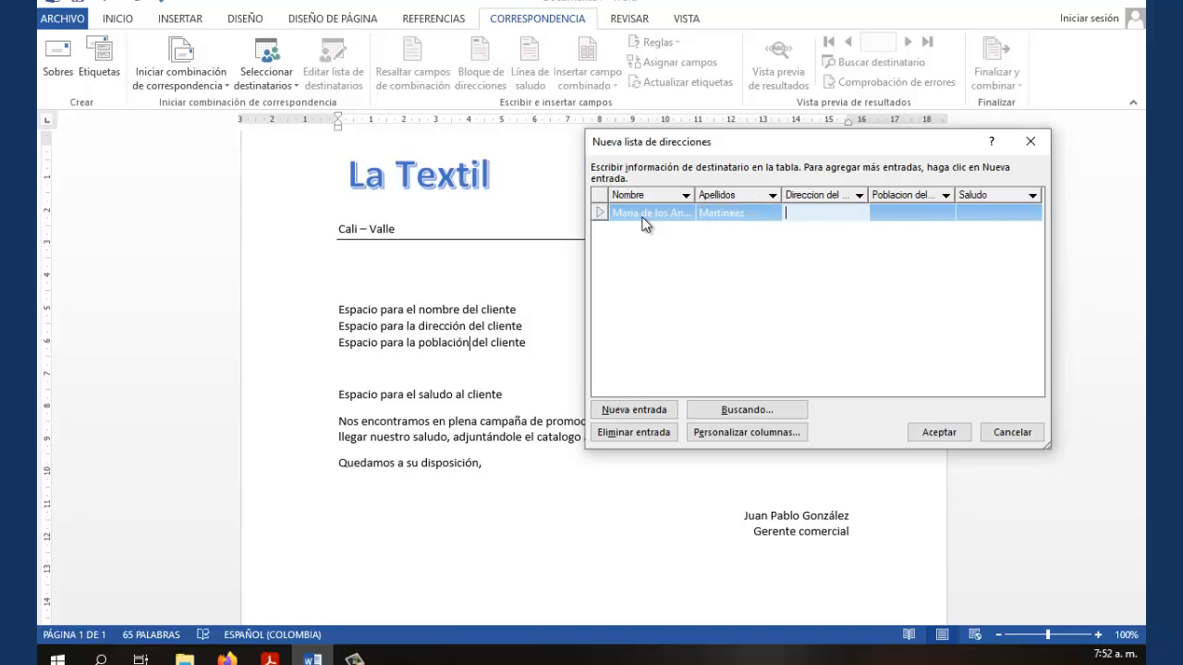
{"action": "type", "text": "Isaac Peral, 1"}
{"action": "key", "text": "Tab"}
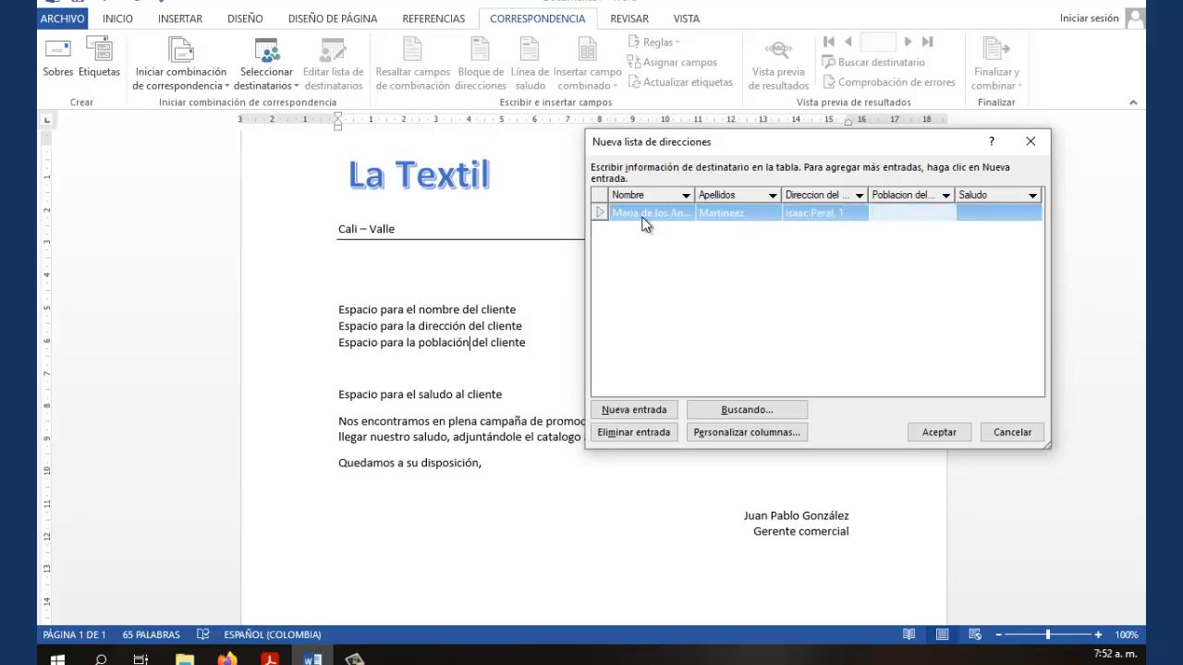
{"action": "type", "text": "28009 - Madrid"}
{"action": "key", "text": "Tab"}
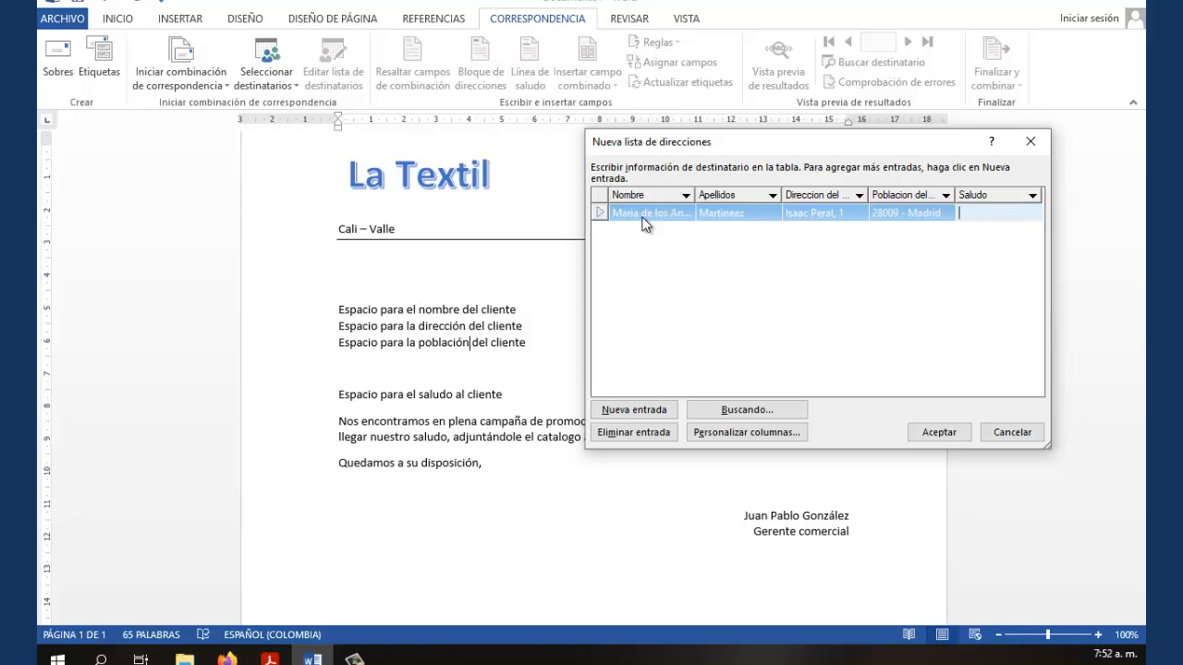
{"action": "type", "text": "Querida amiga:"}
{"action": "key", "text": "Tab"}
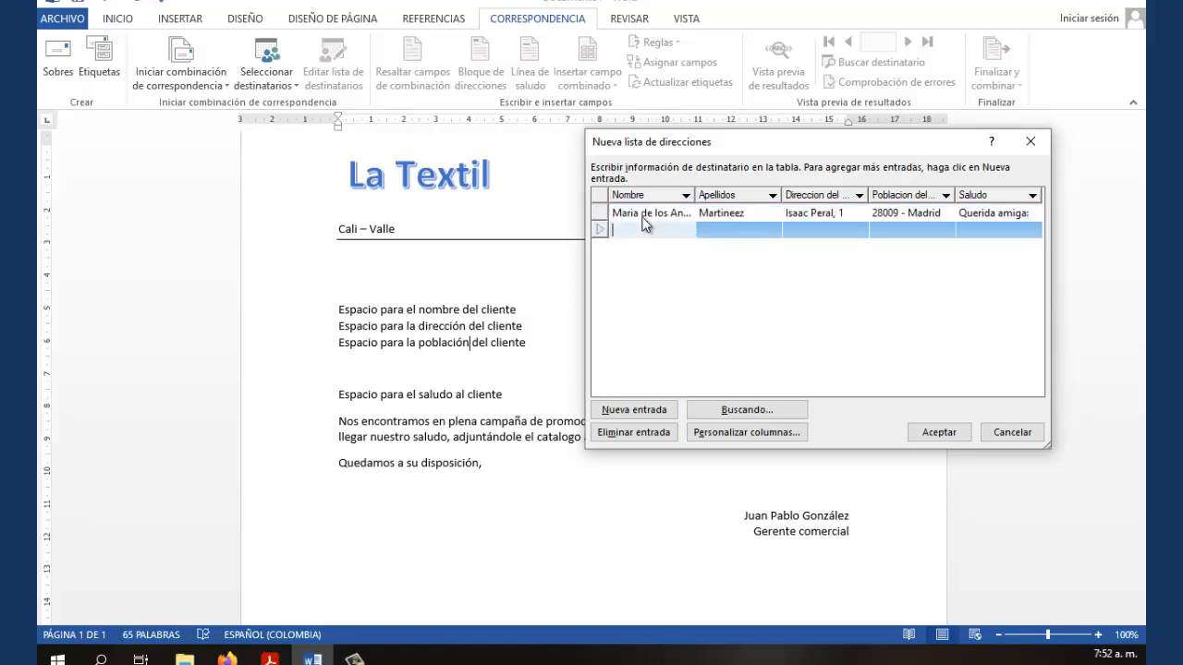
Enter the second recipient's name, surnames, street address, town Malaga and greeting 'Querida amiga:'
{"action": "type", "text": "Maria del Carmen"}
{"action": "key", "text": "Tab"}
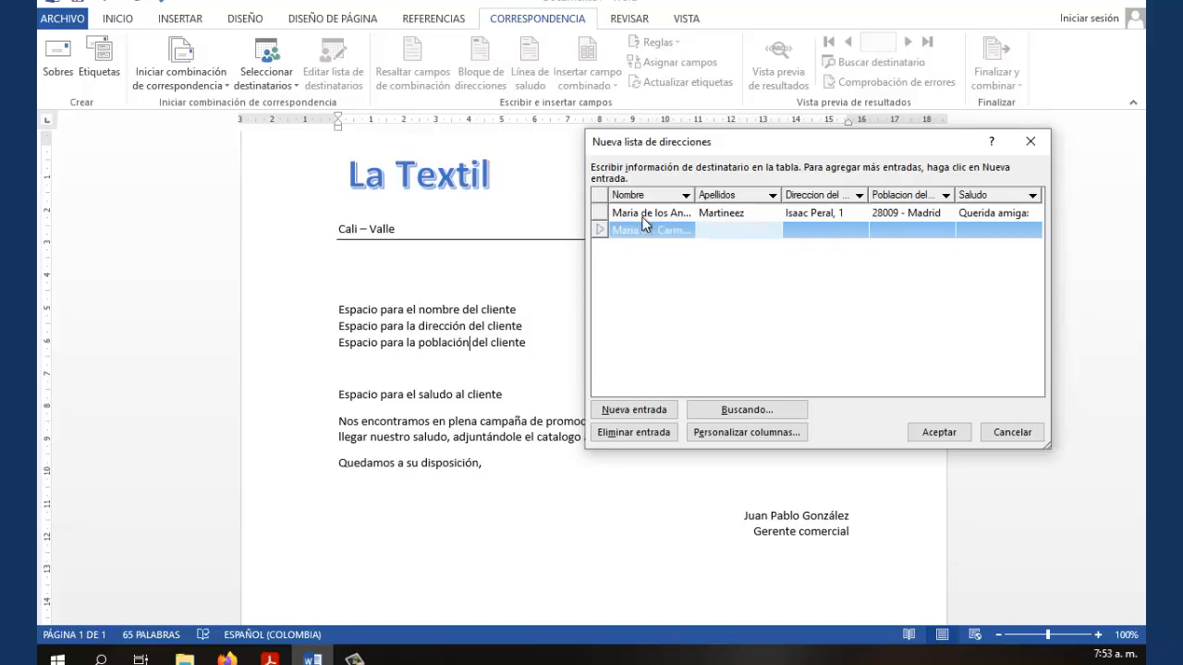
{"action": "type", "text": "Castilla Perez"}
{"action": "key", "text": "Tab"}
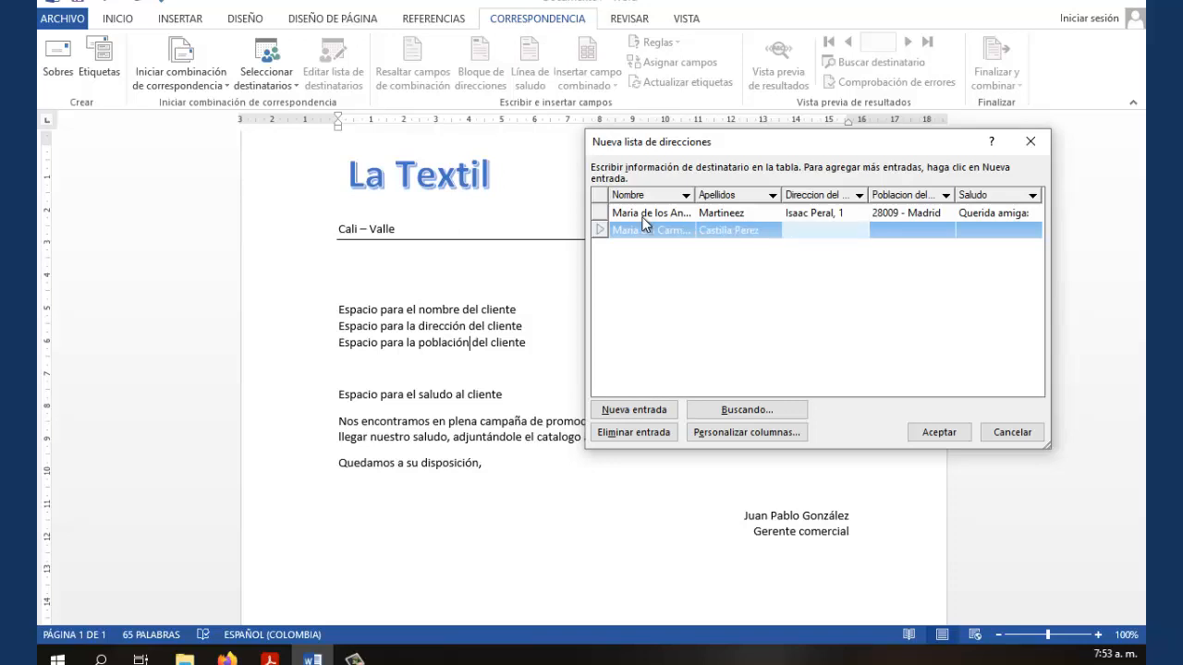
{"action": "type", "text": "Lope "}
{"action": "type", "text": "de Ruidas"}
{"action": "type", "text": ", 26, 4"}
{"action": "type", "text": "0"}
{"action": "key", "text": "Tab"}
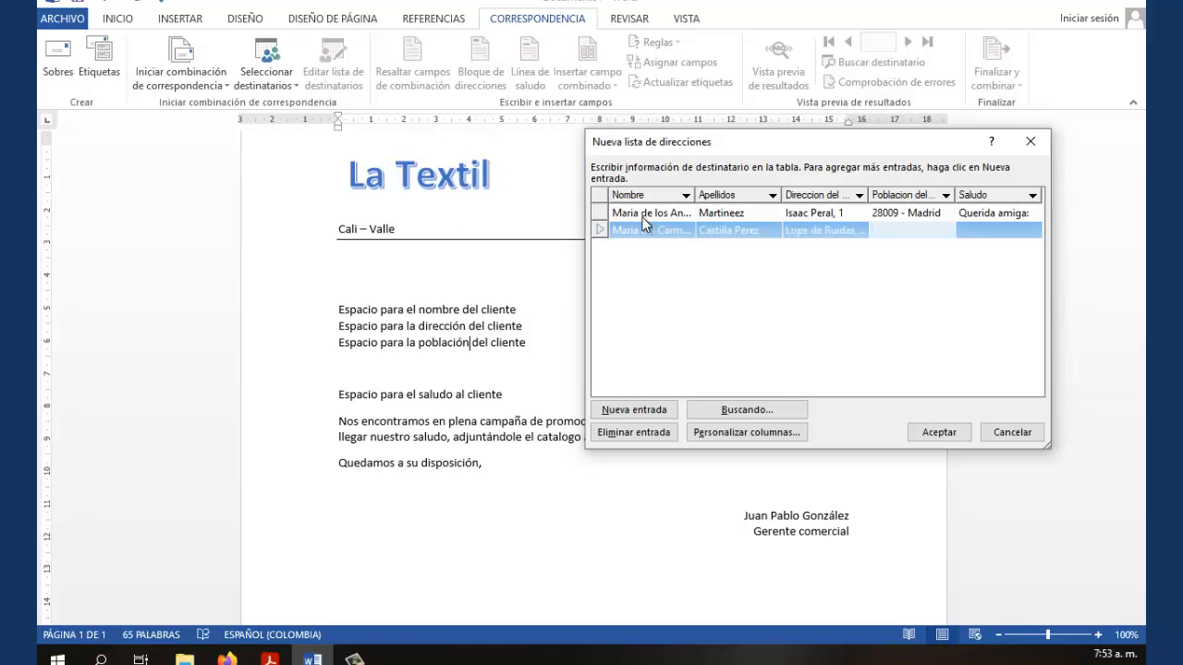
{"action": "type", "text": "Malaga"}
{"action": "key", "text": "Tab"}
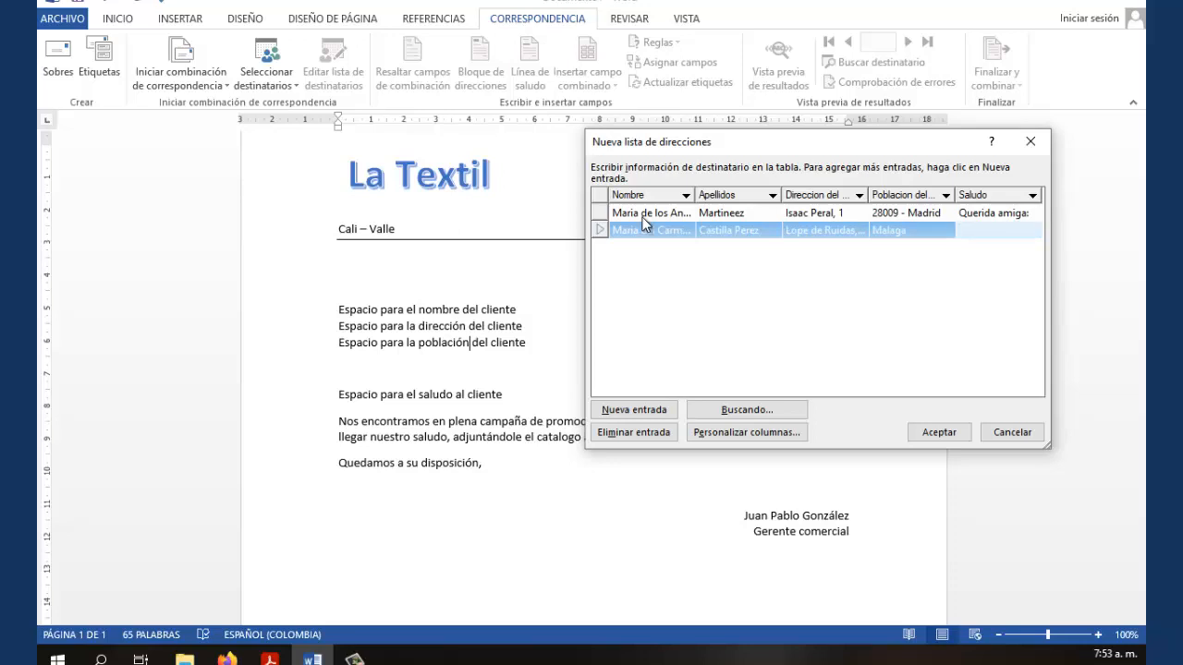
{"action": "type", "text": "Querida amiga:"}
{"action": "key", "text": "Tab"}
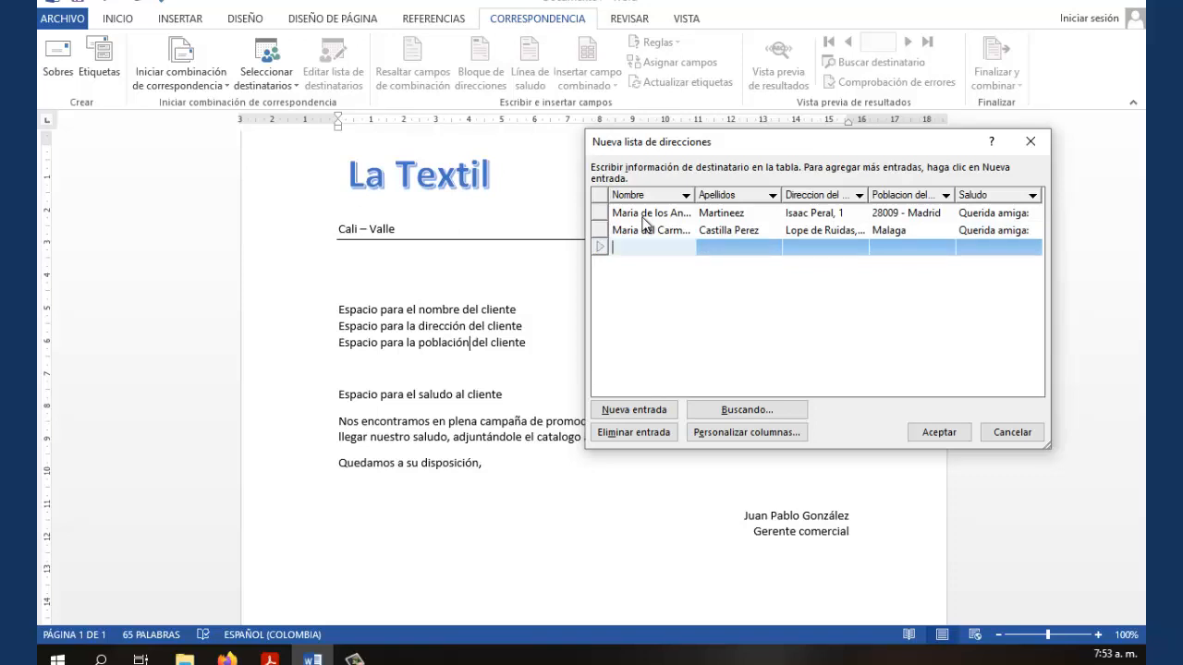
Enter the third recipient's name, surnames and street address, correcting the address typo
{"action": "type", "text": "Luisa"}
{"action": "key", "text": "Tab"}
{"action": "type", "text": "Mar"}
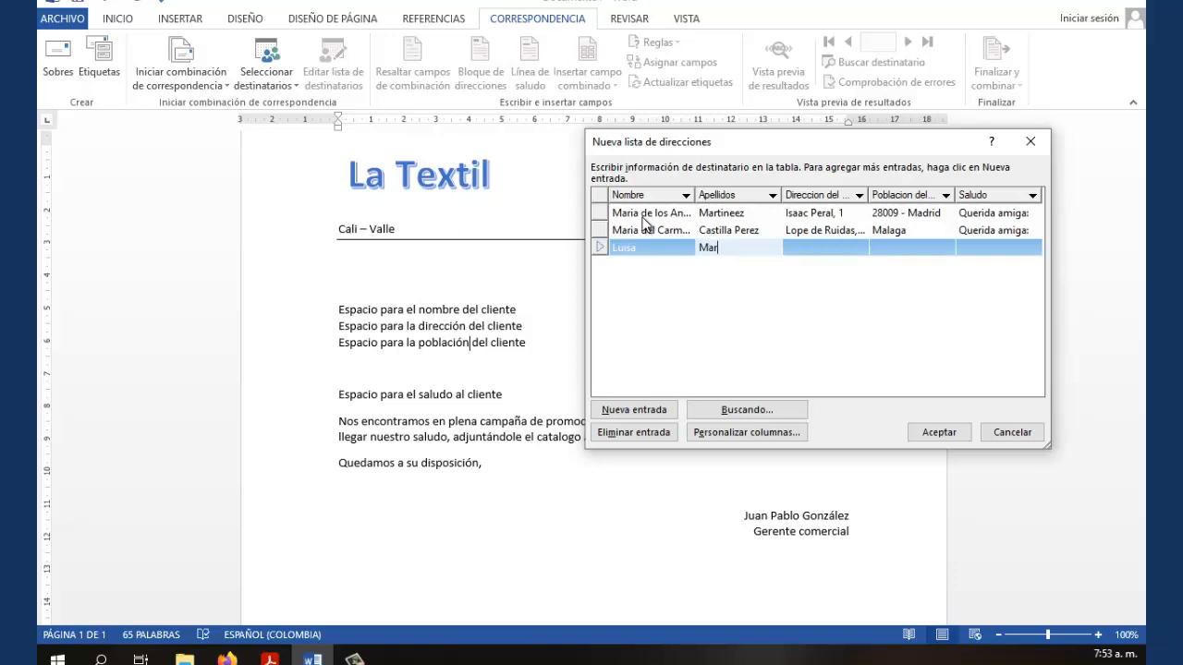
{"action": "type", "text": "tinez Lorenzo"}
{"action": "key", "text": "Tab"}
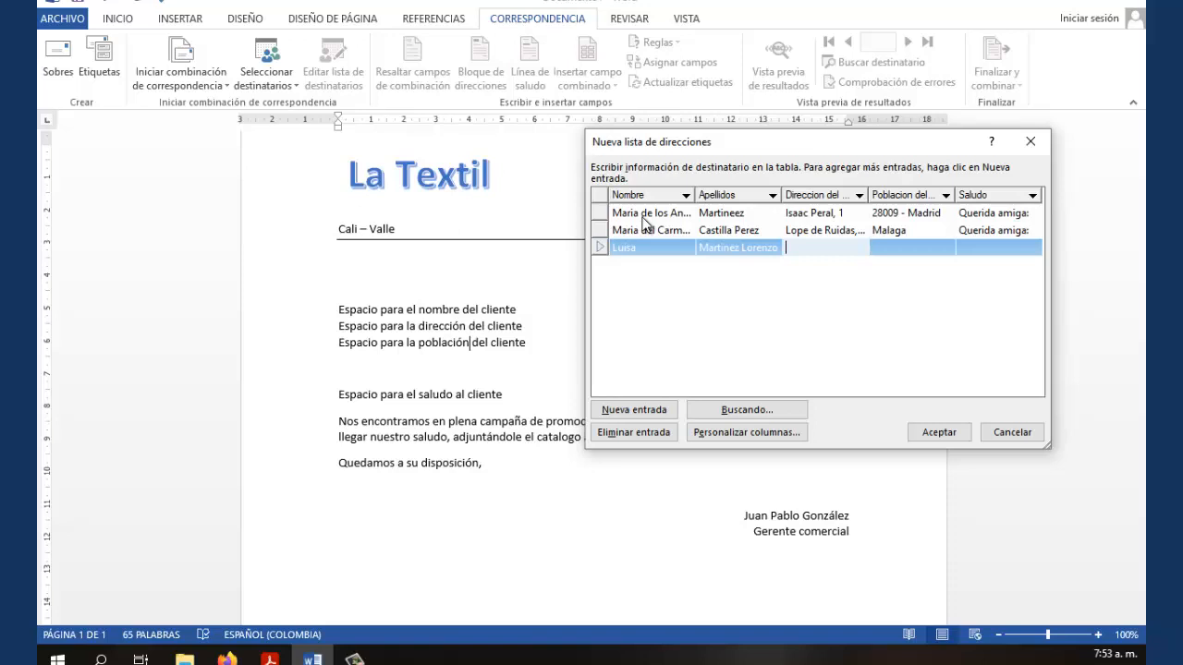
{"action": "type", "text": "Mexico, 45."}
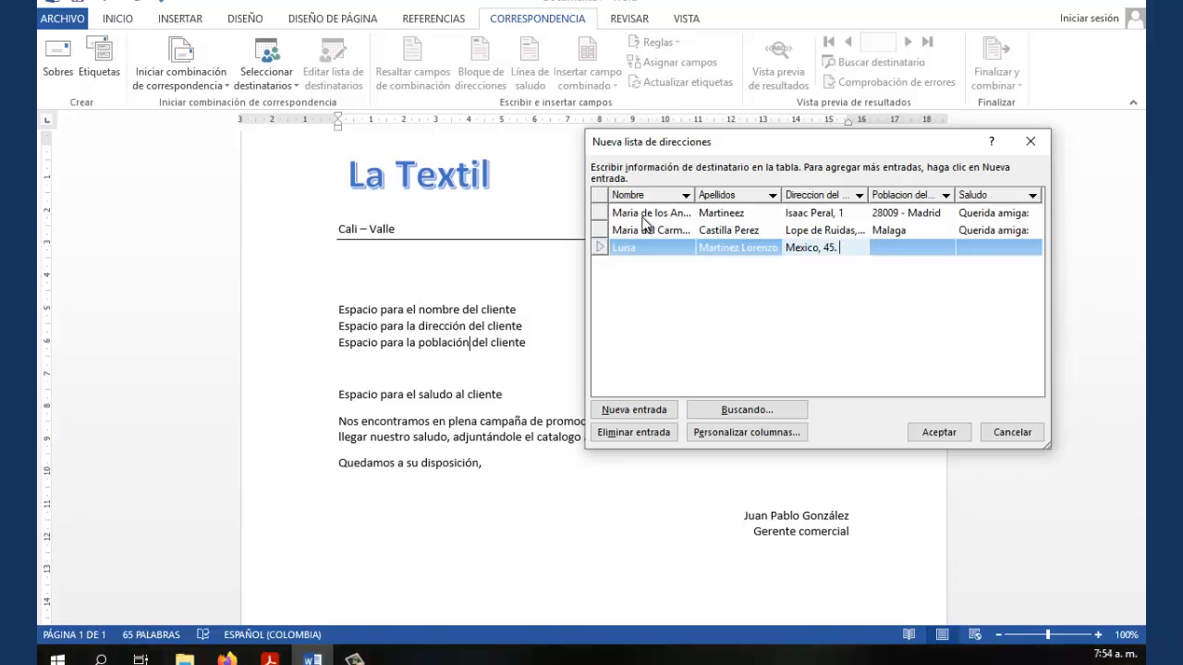
{"action": "type", "text": " Ga"}
{"action": "key", "text": "BackSpace"}
{"action": "key", "text": "BackSpace"}
{"action": "type", "text": "6A"}
{"action": "key", "text": "Tab"}
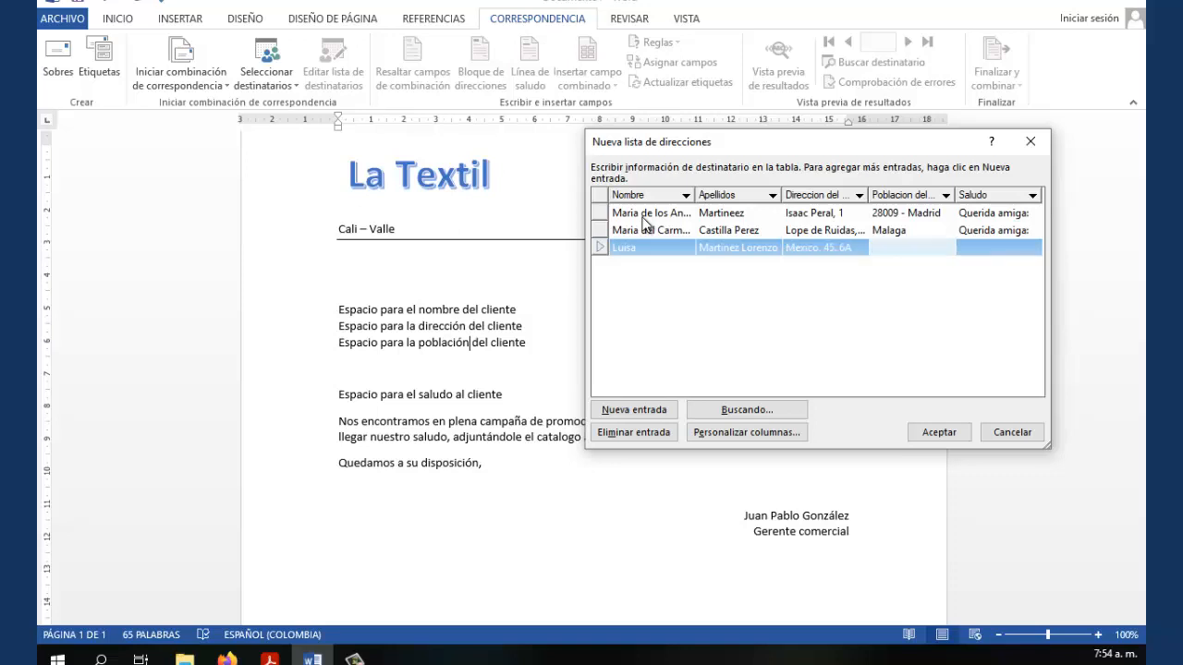
Enter town 'Vigo (Pontevedra)' with corrected brackets and greeting 'Estimada Amiga:', adding a new row
{"action": "type", "text": "Vigo"}
{"action": "type", "text": " )Ponteve"}
{"action": "type", "text": "dra="}
{"action": "key", "text": "BackSpace"}
{"action": "key", "text": "Left"}
{"action": "key", "text": "Left"}
{"action": "key", "text": "Left"}
{"action": "key", "text": "Left"}
{"action": "key", "text": "Left"}
{"action": "key", "text": "Left"}
{"action": "key", "text": "Left"}
{"action": "key", "text": "Left"}
{"action": "key", "text": "Left"}
{"action": "key", "text": "Left"}
{"action": "key", "text": "Left"}
{"action": "key", "text": "Delete"}
{"action": "type", "text": "("}
{"action": "key", "text": "Right"}
{"action": "key", "text": "Right"}
{"action": "key", "text": "Right"}
{"action": "key", "text": "Right"}
{"action": "key", "text": "Right"}
{"action": "type", "text": ")"}
{"action": "key", "text": "Tab"}
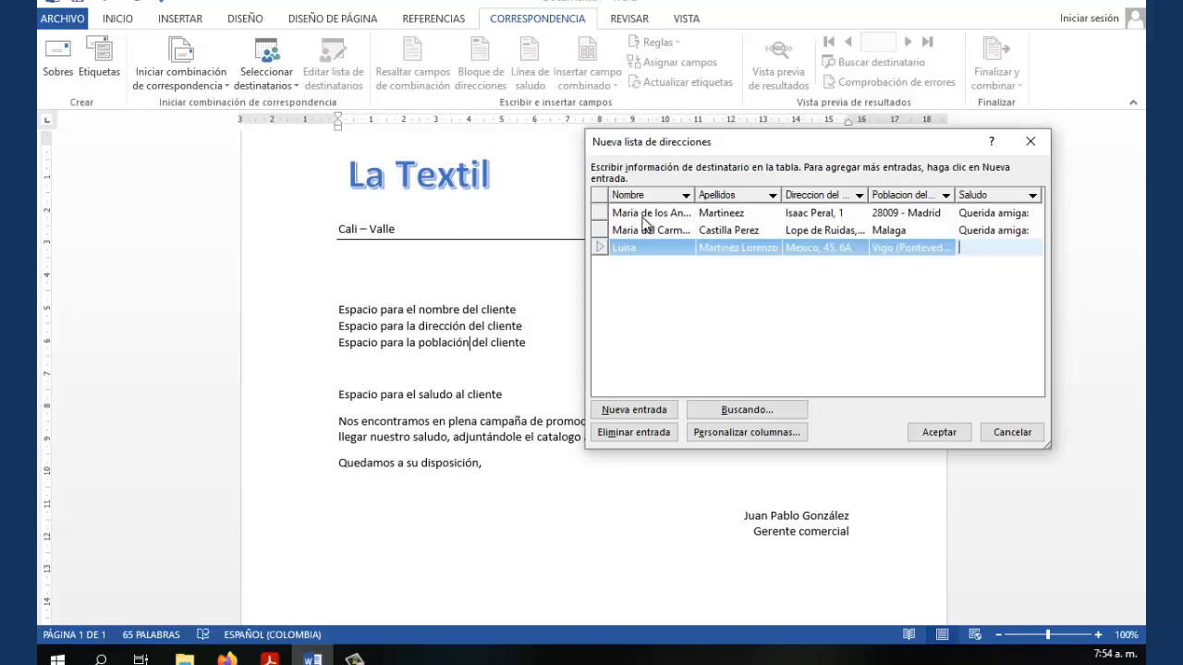
{"action": "type", "text": "Estimada Amiga:"}
{"action": "key", "text": "Tab"}
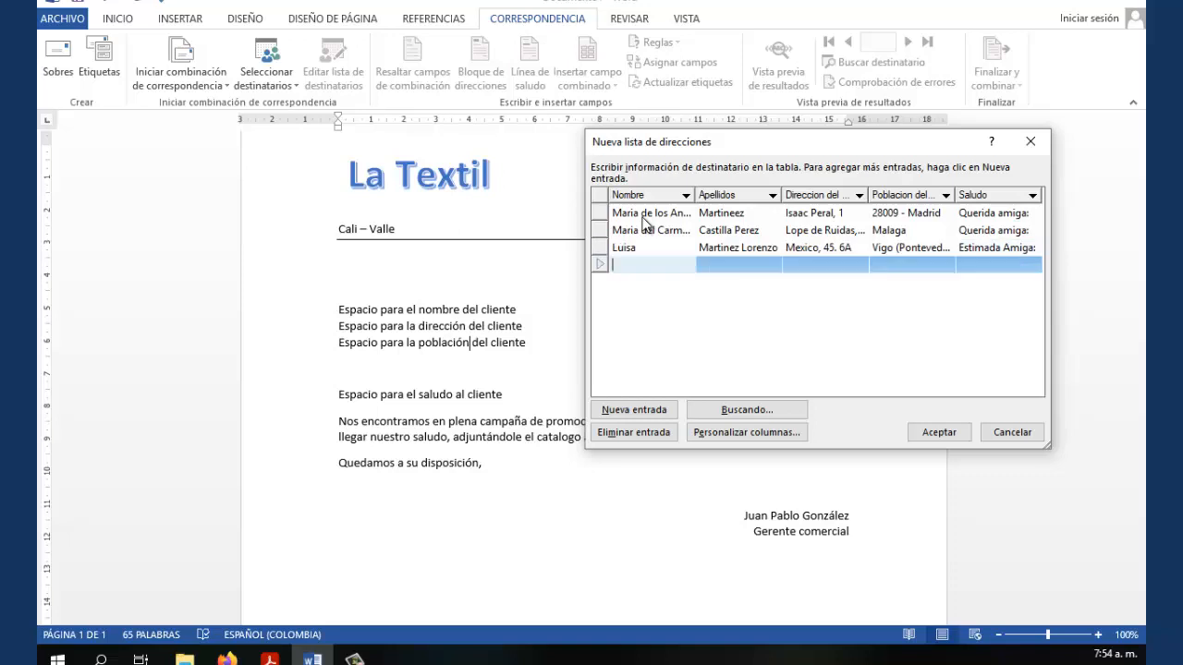
Enter the fourth recipient's first name, surnames, street address and town Vigo (Pontevedra)
{"action": "type", "text": "Maria del Pilar"}
{"action": "key", "text": "Tab"}
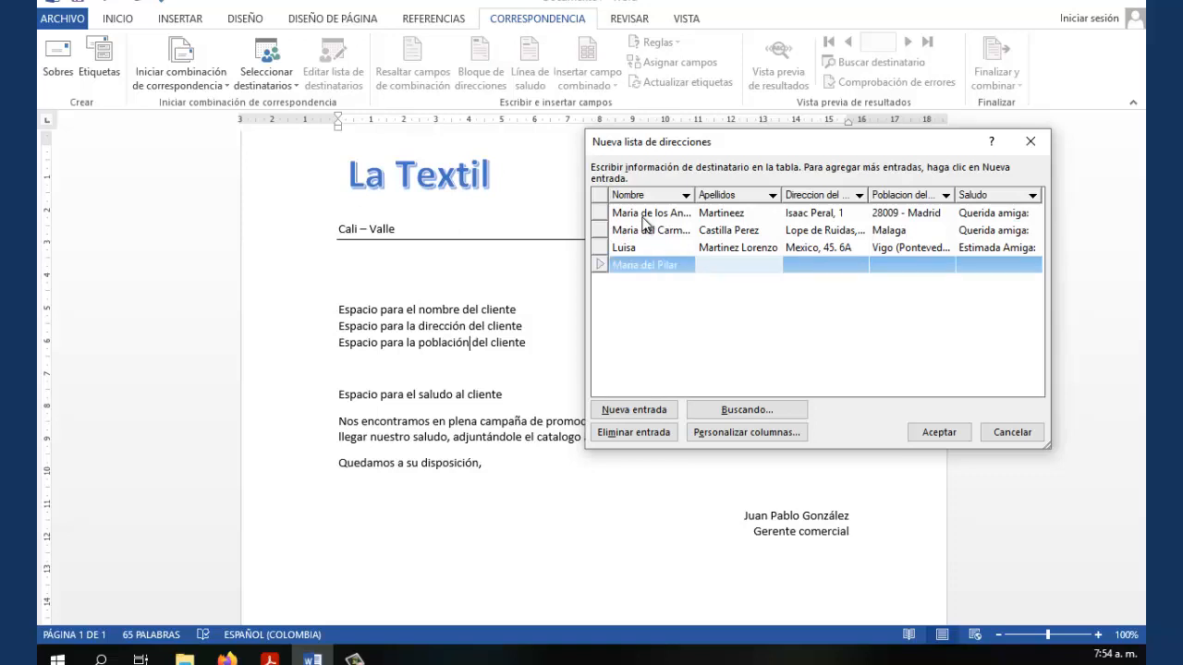
{"action": "type", "text": "Martinez Caceres"}
{"action": "key", "text": "Tab"}
{"action": "type", "text": "Ge"}
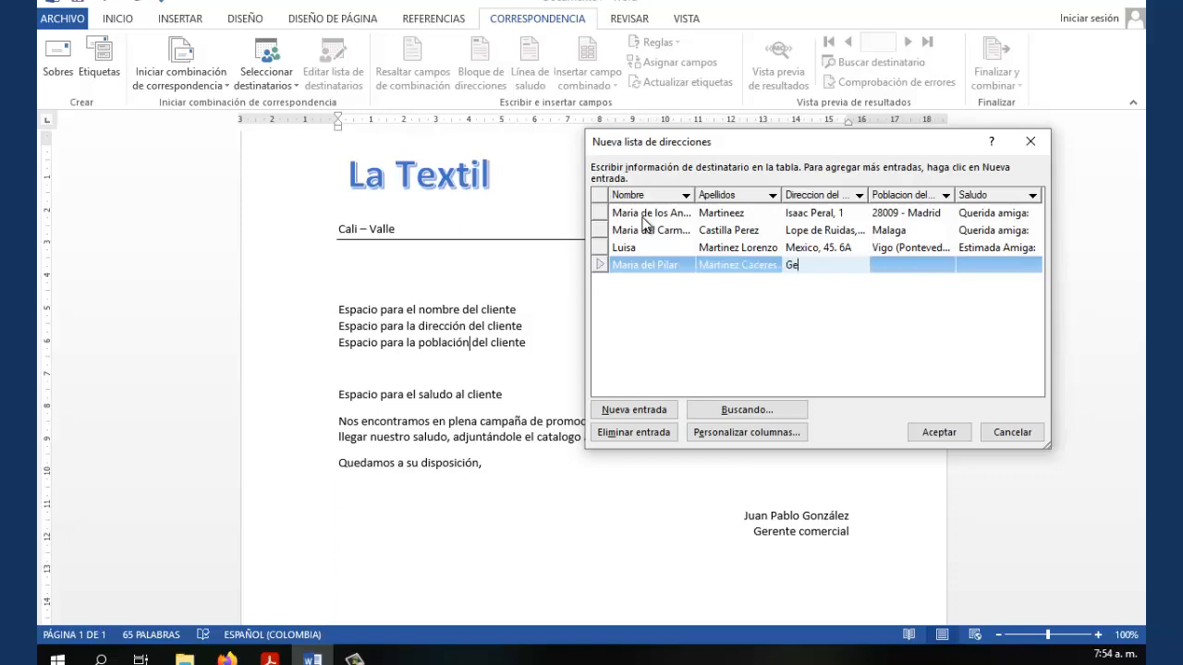
{"action": "type", "text": "neral Aranda 98-4F"}
{"action": "key", "text": "Tab"}
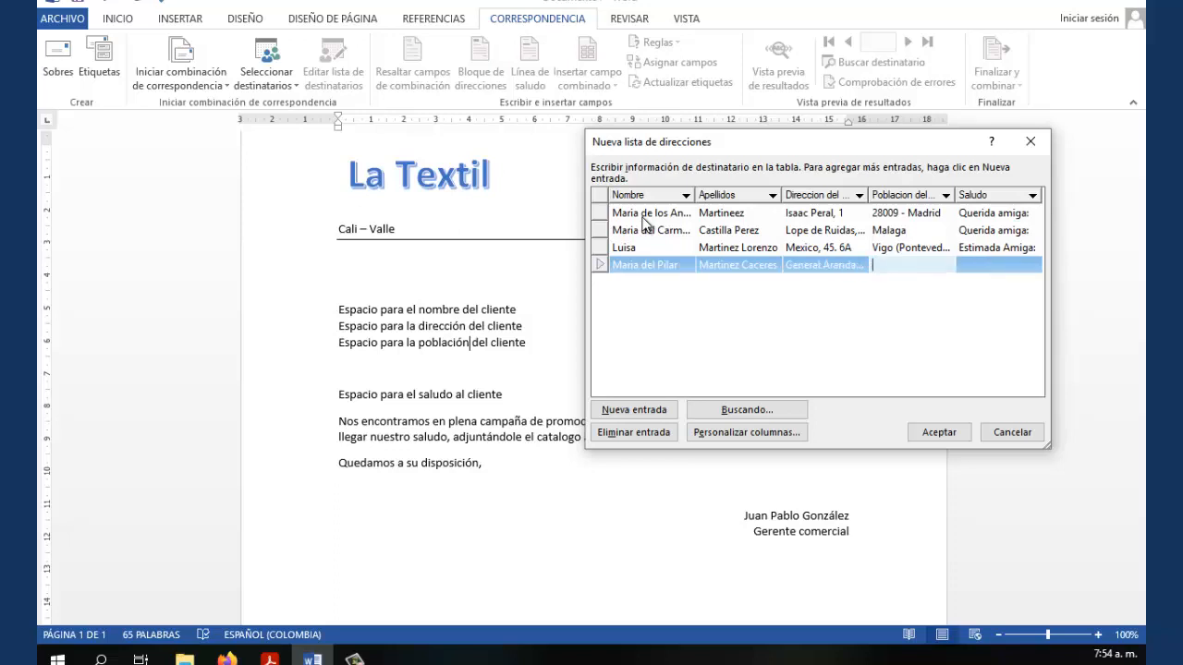
{"action": "type", "text": "Vigo (Pontevedra)"}
Set her greeting to 'Muy Sra. Nuestra:' and accept the four-entry recipient list
{"action": "key", "text": "Tab"}
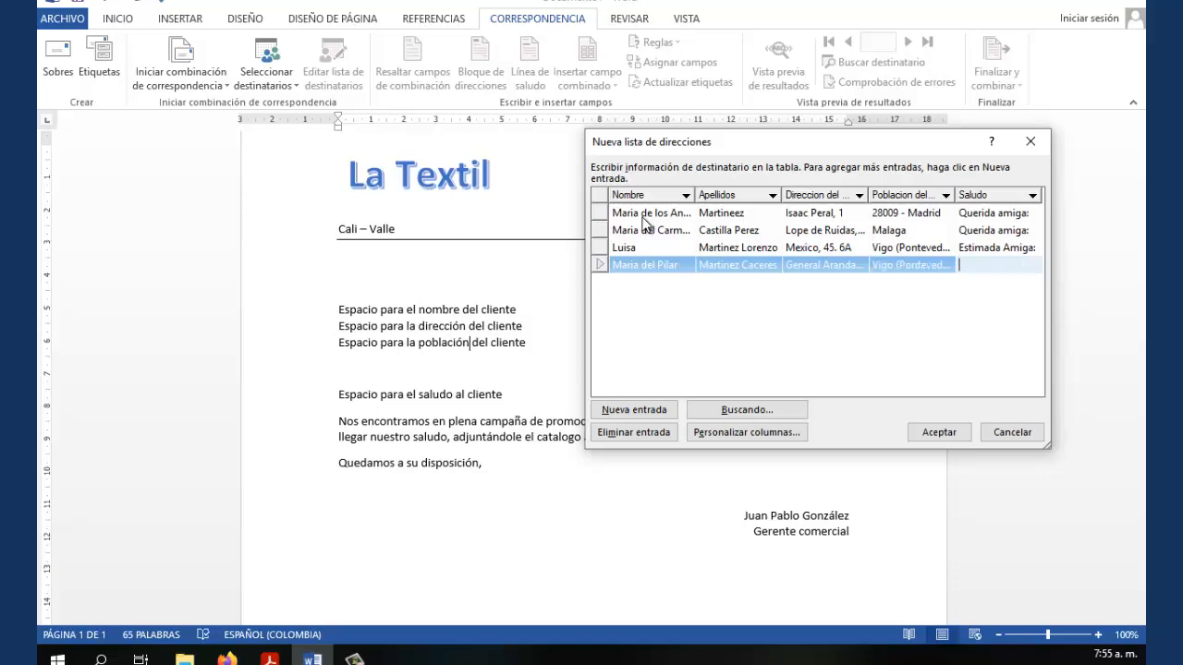
{"action": "type", "text": "Muy Sra. Nuestra:"}
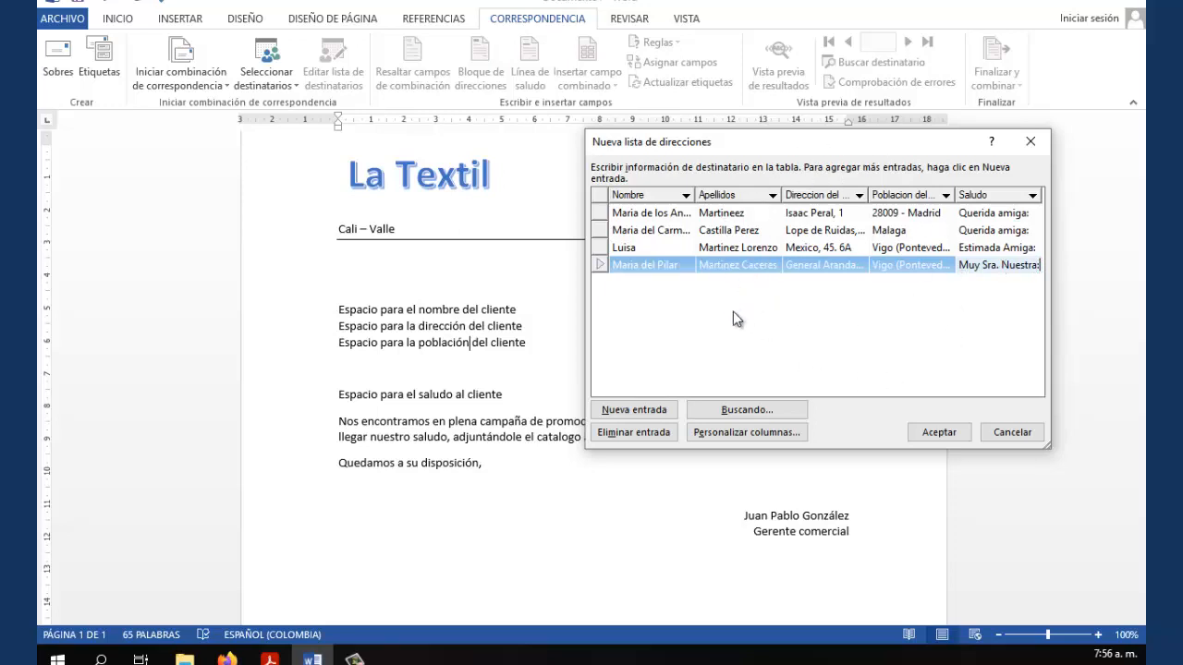
{"action": "left_click", "coordinate": [938, 433]}
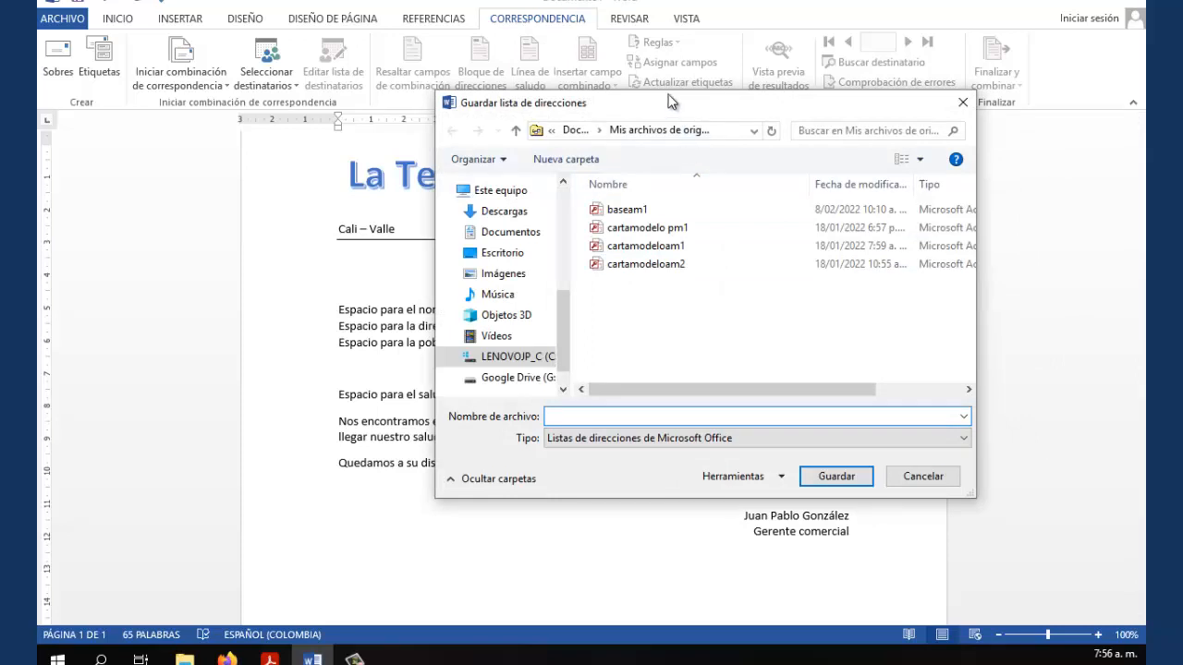
Save the recipient list under the file name LaTextil
{"action": "left_click_drag", "start_coordinate": [669, 100], "coordinate": [644, 38]}
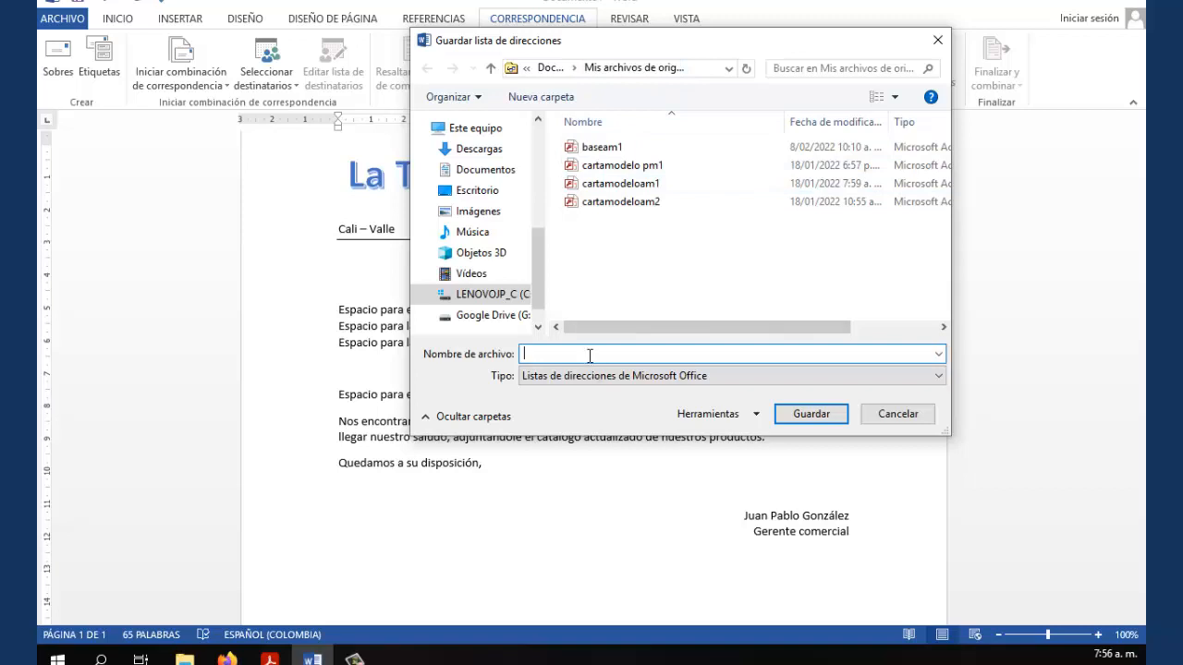
{"action": "left_click_drag", "start_coordinate": [665, 46], "coordinate": [807, 52]}
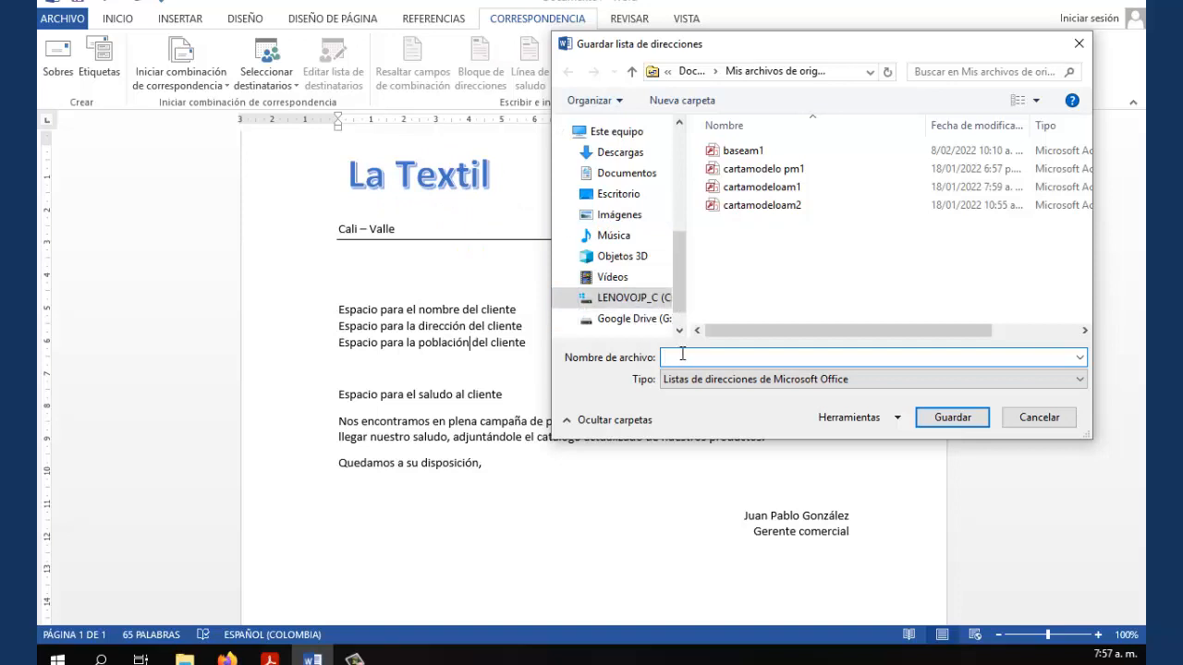
{"action": "type", "text": "LaTextil"}
{"action": "left_click", "coordinate": [951, 418]}
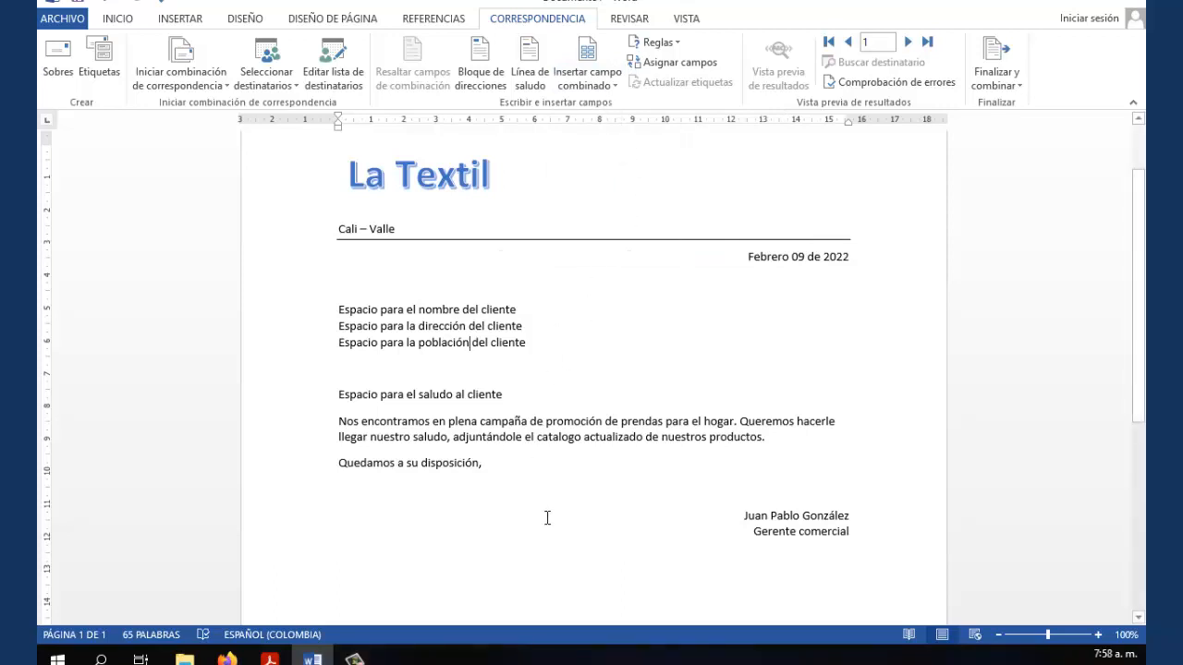
Insert the «Nombre» and «Apellidos» merge fields on the first client line
{"action": "left_click", "coordinate": [517, 309]}
{"action": "left_click", "coordinate": [611, 84]}
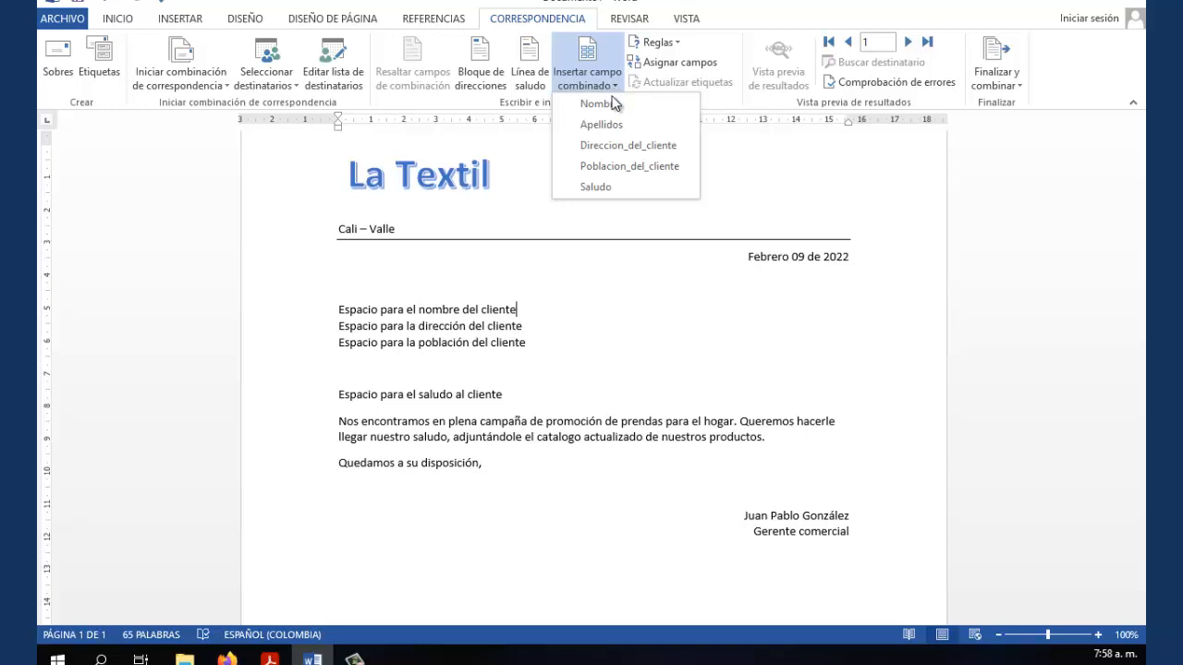
{"action": "left_click", "coordinate": [612, 103]}
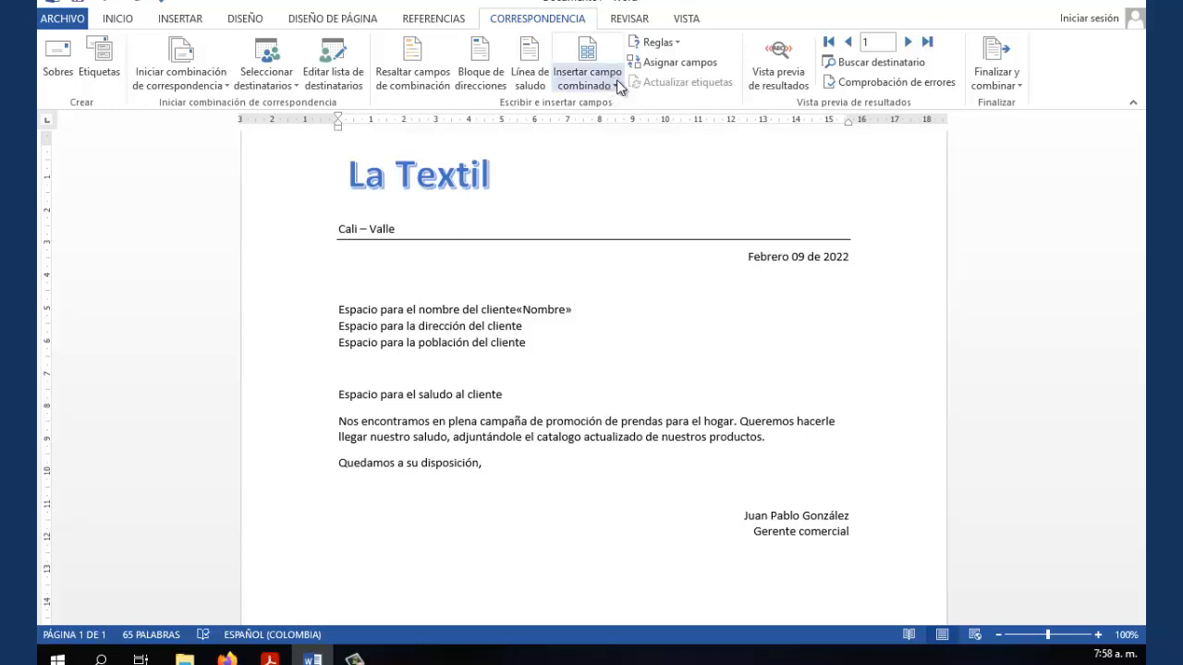
{"action": "left_click", "coordinate": [616, 83]}
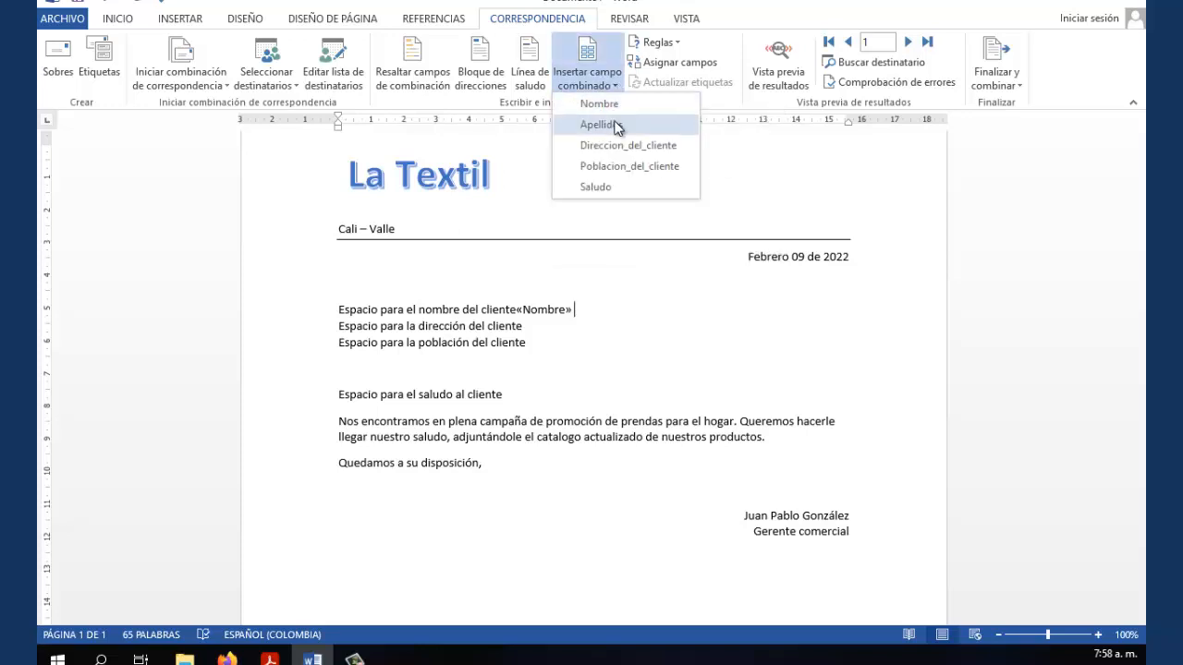
{"action": "left_click", "coordinate": [616, 126]}
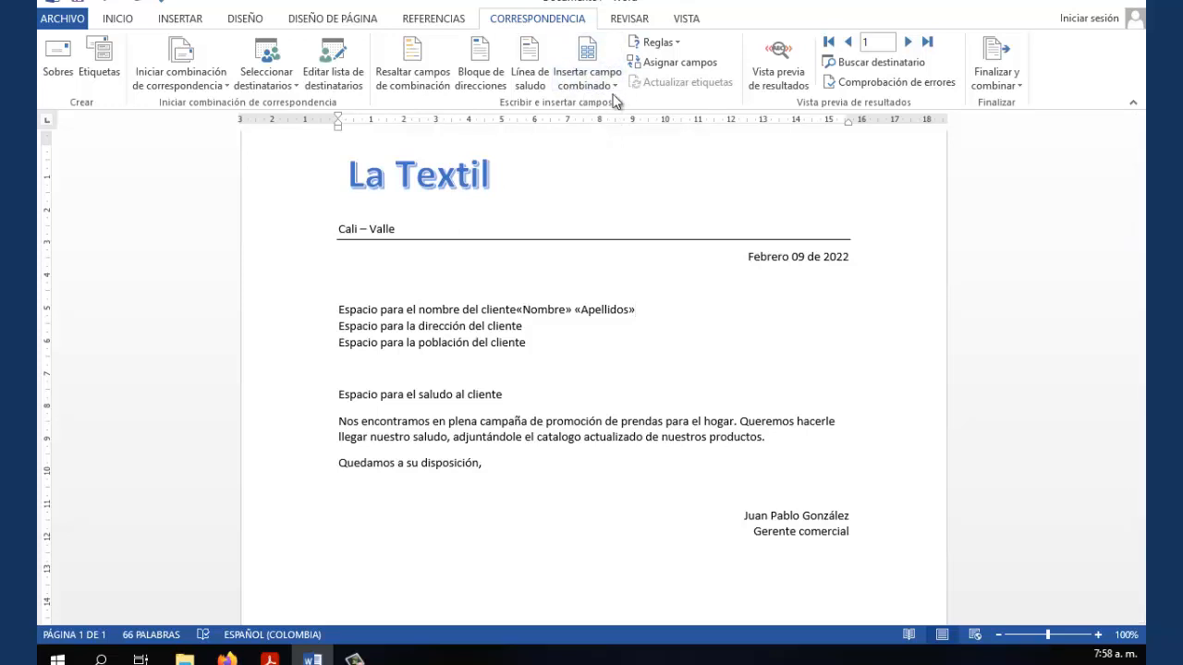
Delete the 'Espacio para el nombre del cliente' placeholder wording before «Nombre»
{"action": "left_click", "coordinate": [515, 311]}
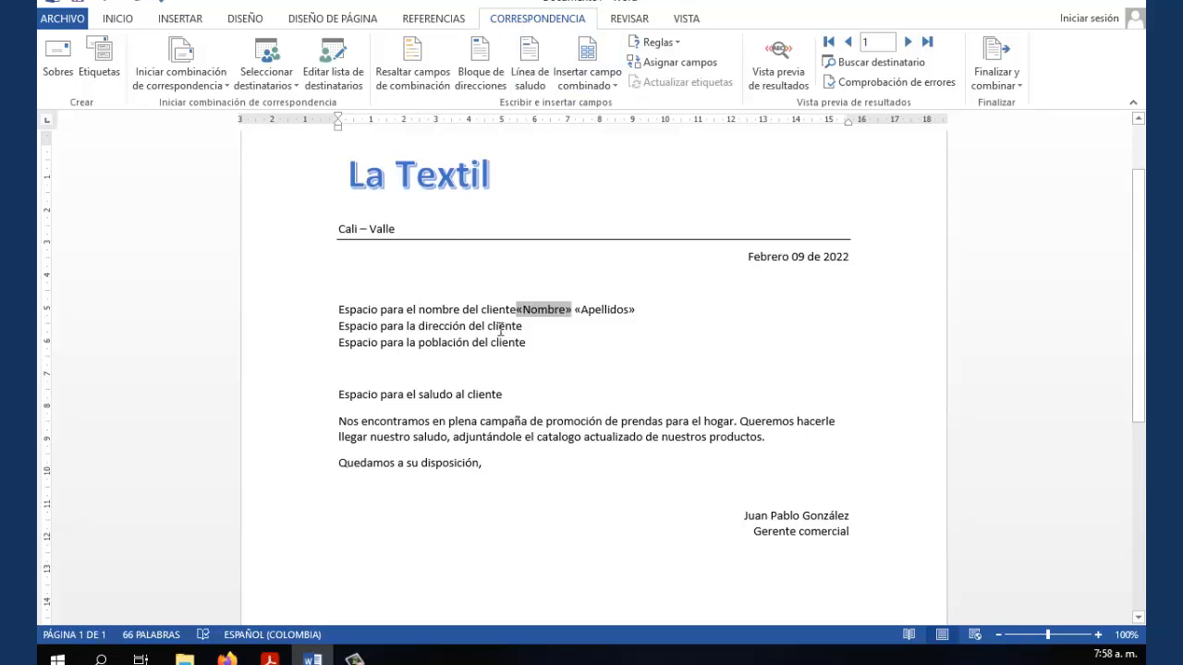
{"action": "left_click", "coordinate": [336, 307]}
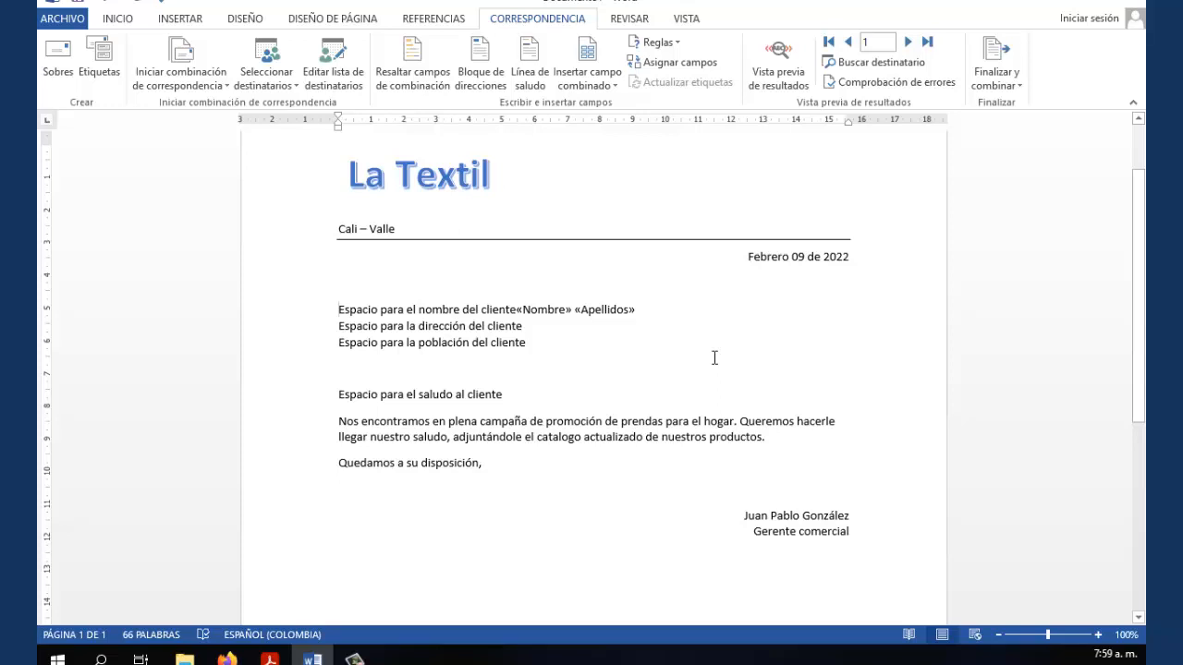
{"action": "key", "text": "Delete"}
{"action": "key", "text": "Delete"}
{"action": "key", "text": "Delete"}
{"action": "key", "text": "Delete"}
{"action": "key", "text": "Delete"}
{"action": "key", "text": "Delete"}
{"action": "key", "text": "Delete"}
{"action": "key", "text": "Delete"}
{"action": "key", "text": "Delete"}
{"action": "key", "text": "Delete"}
{"action": "key", "text": "Delete"}
{"action": "key", "text": "Delete"}
{"action": "key", "text": "Delete"}
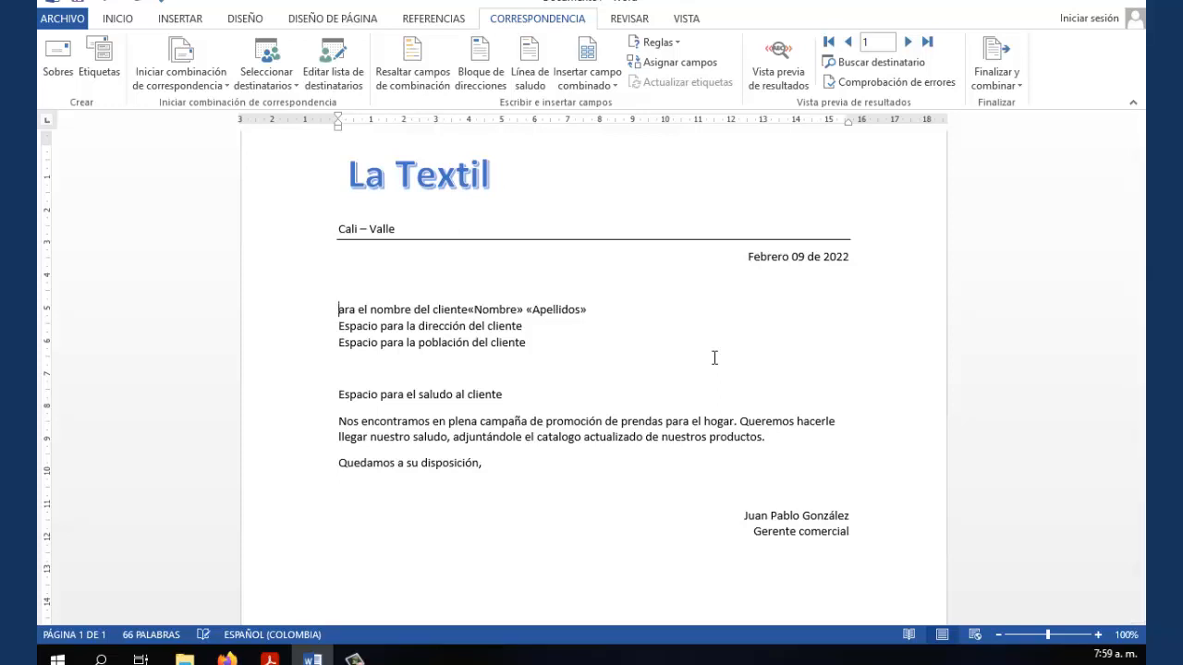
{"action": "key", "text": "Delete"}
{"action": "key", "text": "Delete"}
{"action": "key", "text": "Delete"}
{"action": "key", "text": "Delete"}
{"action": "key", "text": "Delete"}
{"action": "key", "text": "Delete"}
{"action": "key", "text": "Delete"}
{"action": "key", "text": "Delete"}
{"action": "key", "text": "Delete"}
{"action": "key", "text": "Delete"}
{"action": "key", "text": "Delete"}
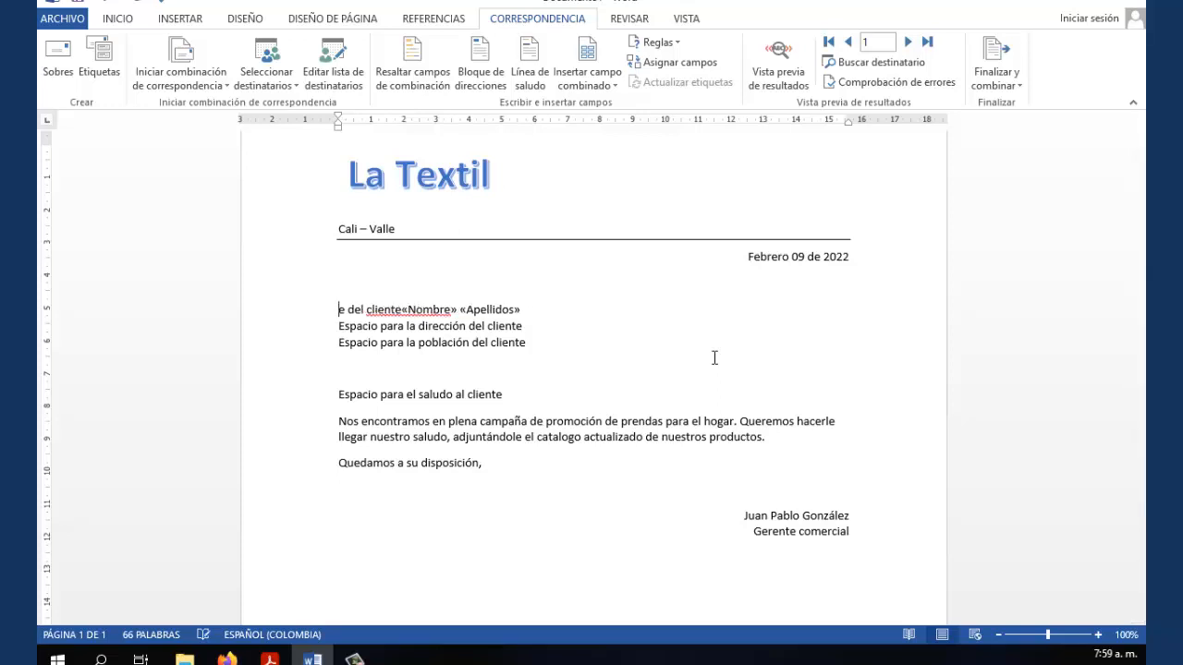
{"action": "key", "text": "Delete"}
{"action": "key", "text": "Delete"}
{"action": "key", "text": "Delete"}
{"action": "key", "text": "Delete"}
{"action": "key", "text": "Delete"}
{"action": "key", "text": "Delete"}
{"action": "key", "text": "Delete"}
{"action": "key", "text": "Delete"}
{"action": "key", "text": "Delete"}
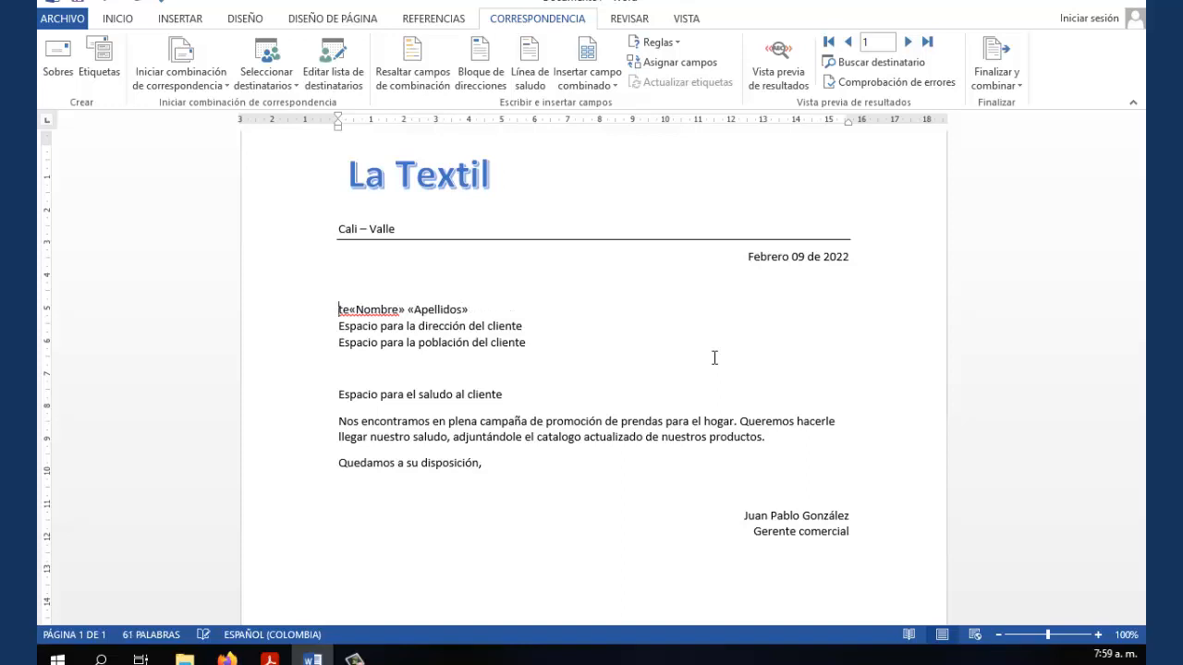
{"action": "key", "text": "Delete"}
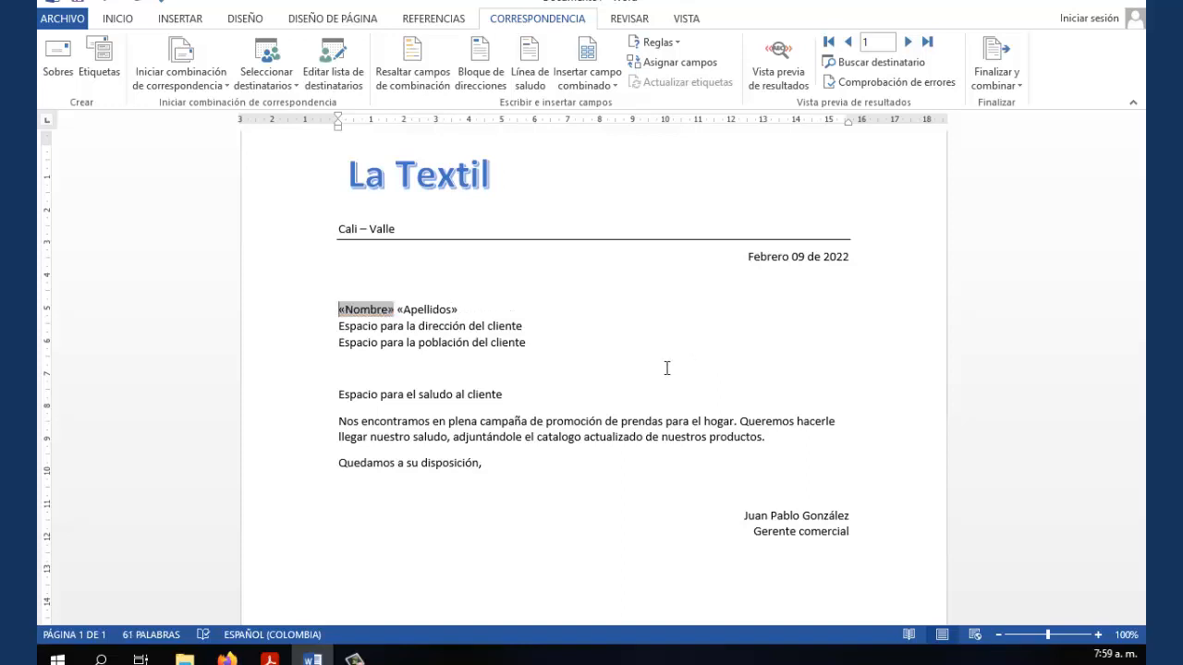
{"action": "left_click", "coordinate": [604, 381]}
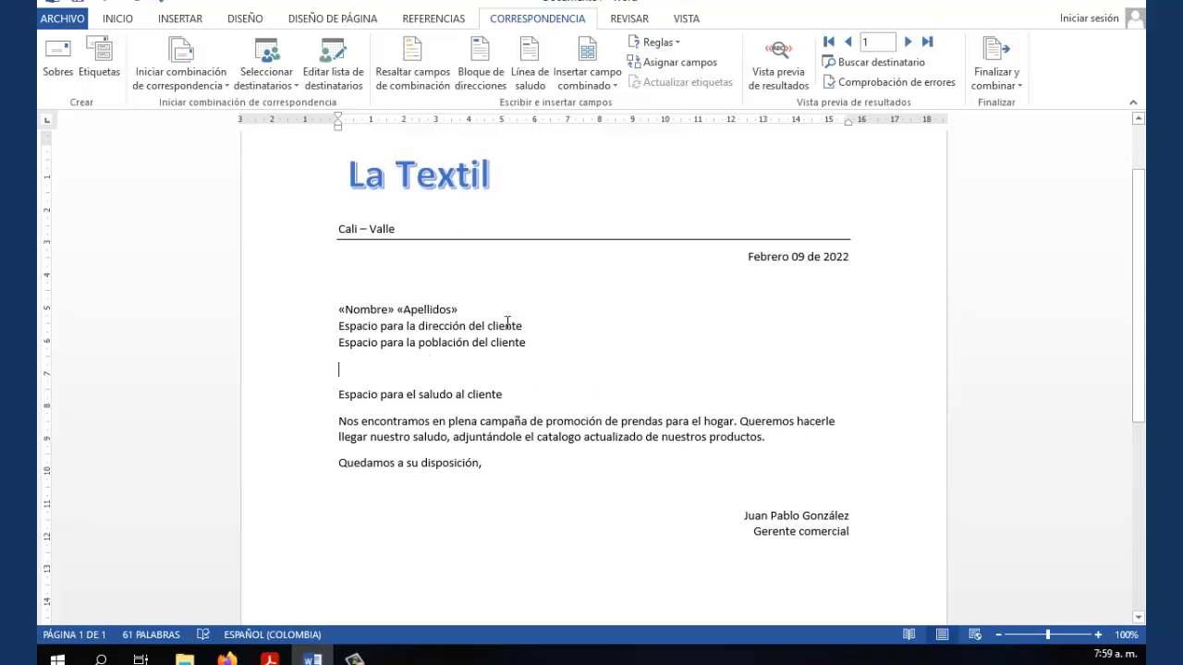
Replace the address placeholder line with the «Direccion_del_cliente» merge field
{"action": "left_click", "coordinate": [341, 326]}
{"action": "left_click", "coordinate": [613, 86]}
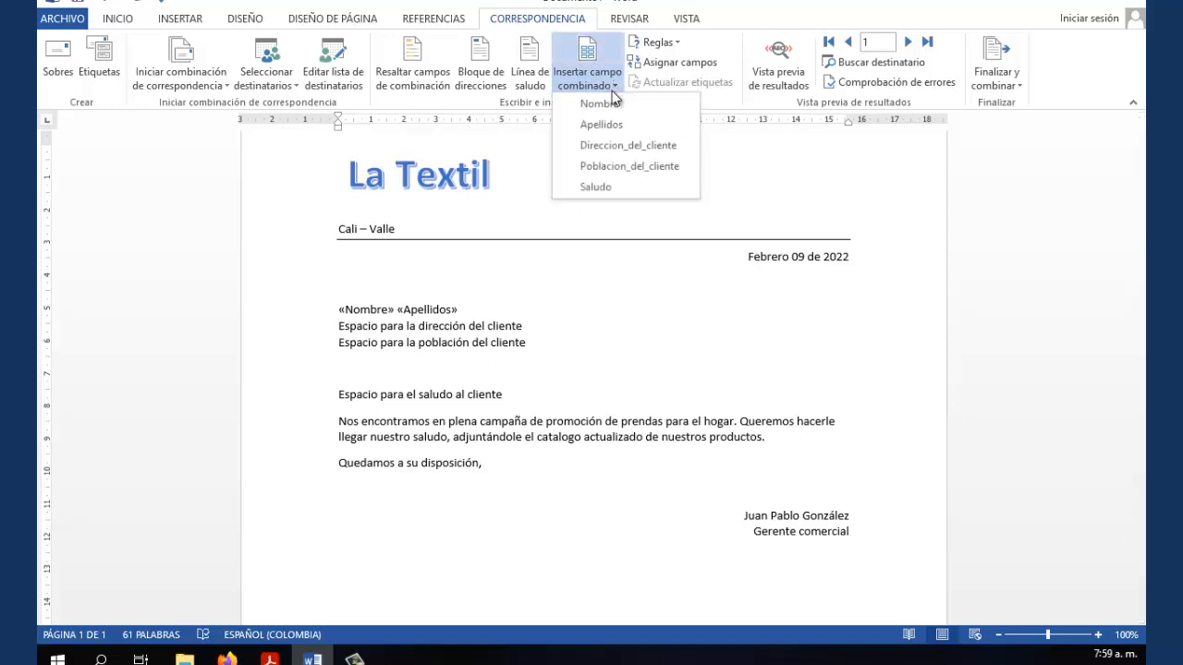
{"action": "left_click", "coordinate": [619, 145]}
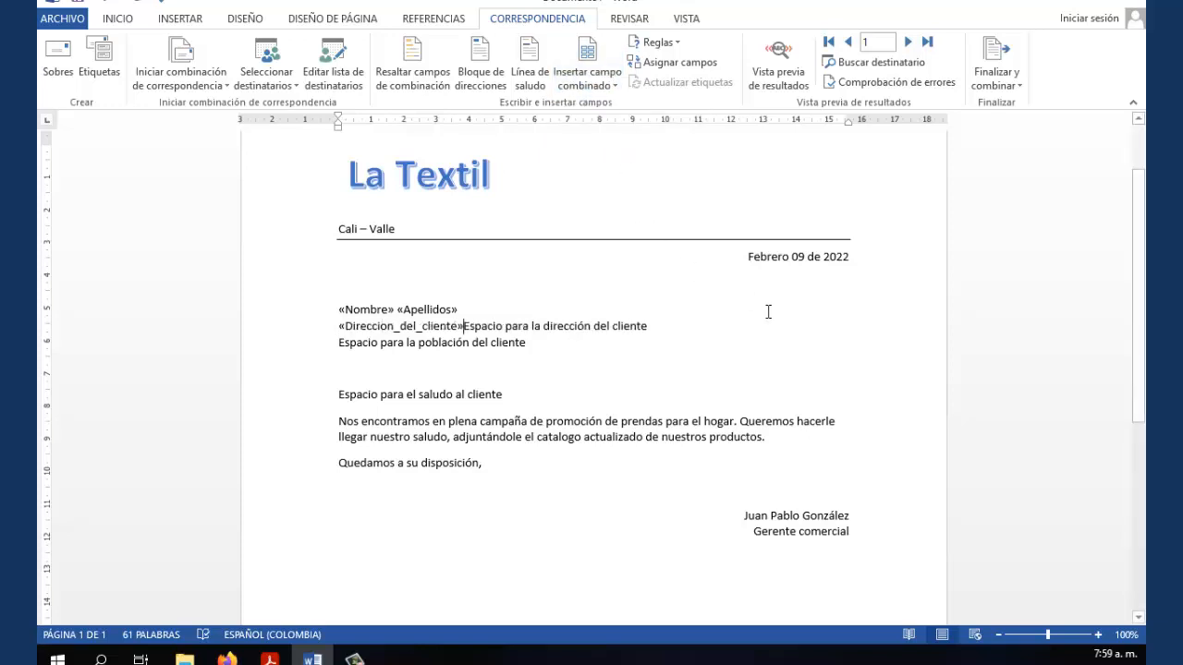
{"action": "key", "text": "Delete"}
{"action": "key", "text": "Delete"}
{"action": "key", "text": "Delete"}
{"action": "key", "text": "Delete"}
{"action": "key", "text": "Delete"}
{"action": "key", "text": "Delete"}
{"action": "key", "text": "Delete"}
{"action": "key", "text": "Delete"}
{"action": "key", "text": "Delete"}
{"action": "key", "text": "Delete"}
{"action": "key", "text": "Delete"}
{"action": "key", "text": "Delete"}
{"action": "key", "text": "Delete"}
{"action": "key", "text": "Delete"}
{"action": "key", "text": "Delete"}
{"action": "key", "text": "Delete"}
{"action": "key", "text": "Delete"}
{"action": "key", "text": "Delete"}
{"action": "key", "text": "Delete"}
{"action": "key", "text": "Delete"}
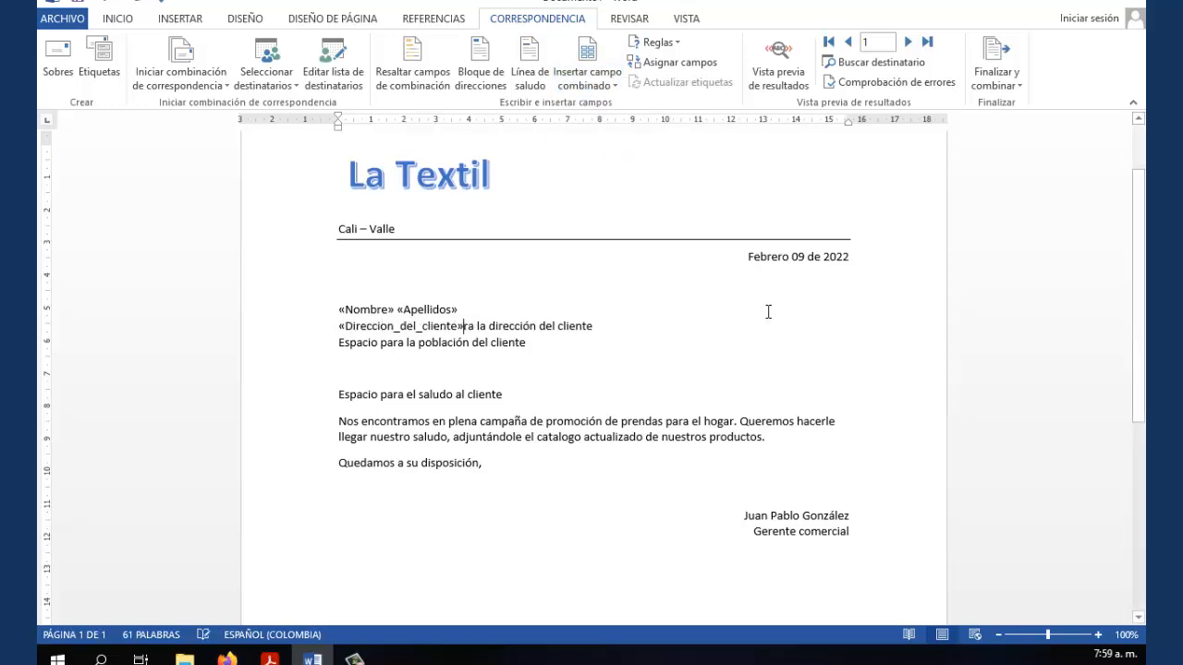
{"action": "key", "text": "Delete"}
{"action": "key", "text": "Delete"}
{"action": "key", "text": "Delete"}
{"action": "key", "text": "Delete"}
{"action": "key", "text": "Delete"}
{"action": "key", "text": "Delete"}
{"action": "key", "text": "Delete"}
{"action": "key", "text": "Delete"}
{"action": "key", "text": "Delete"}
{"action": "key", "text": "Delete"}
{"action": "key", "text": "Delete"}
{"action": "key", "text": "Delete"}
{"action": "key", "text": "Delete"}
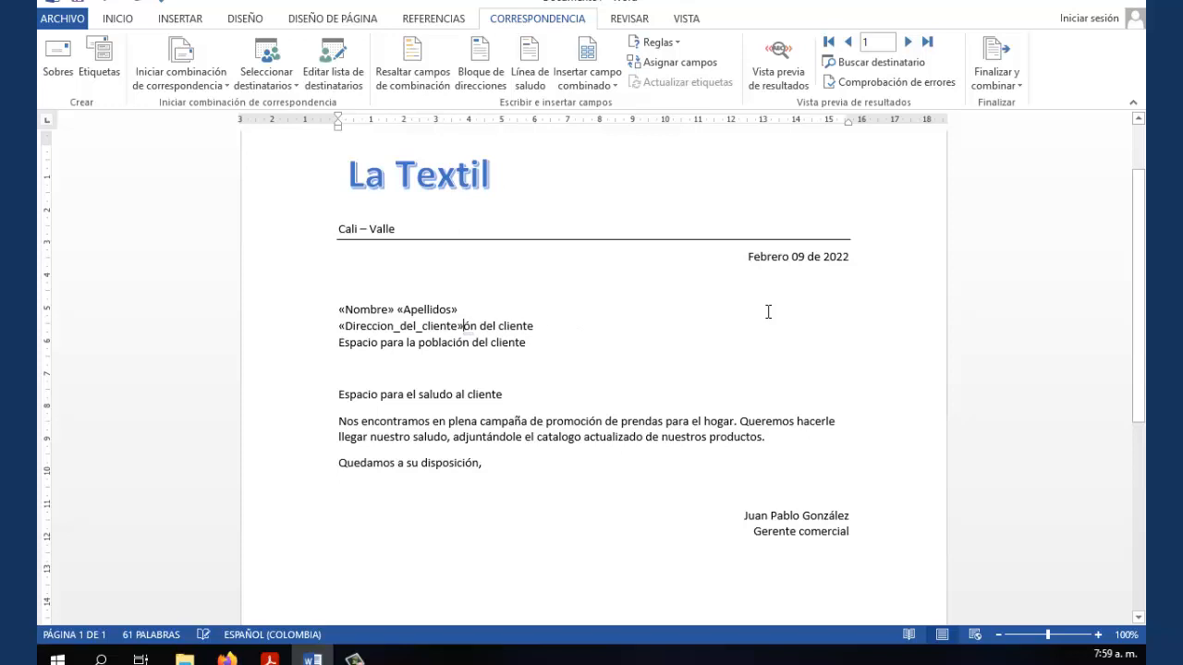
{"action": "key", "text": "Delete"}
{"action": "key", "text": "Delete"}
{"action": "key", "text": "Delete"}
{"action": "key", "text": "Delete"}
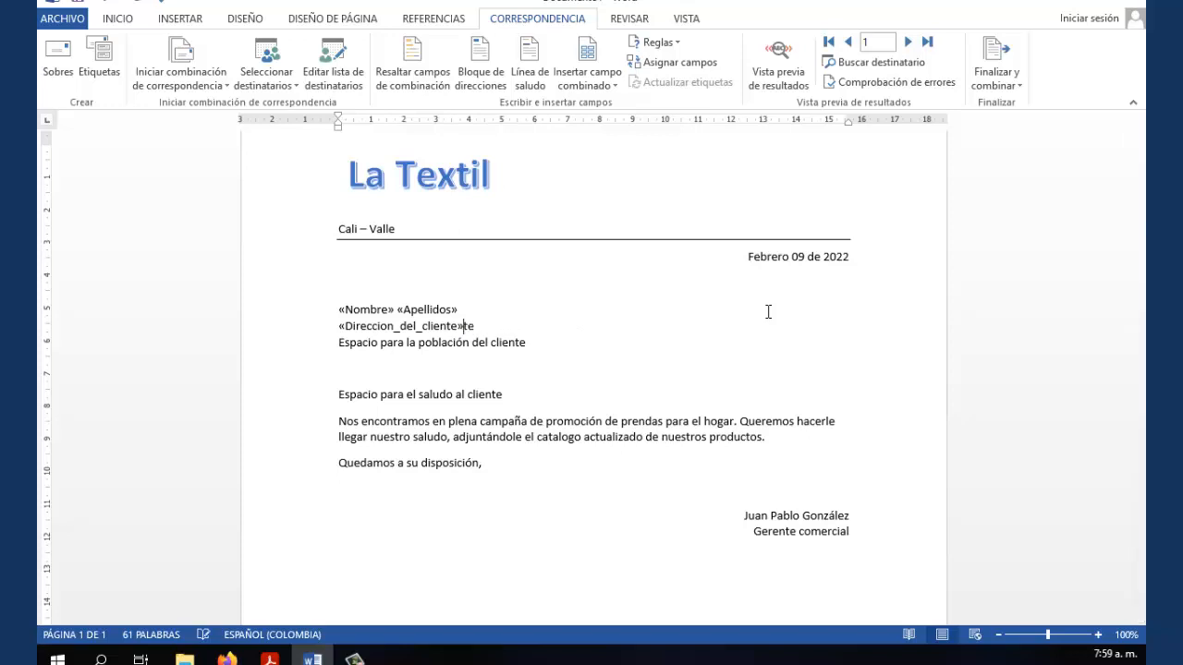
Replace the town placeholder line with the «Poblacion_del_cliente» merge field
{"action": "left_click", "coordinate": [339, 341]}
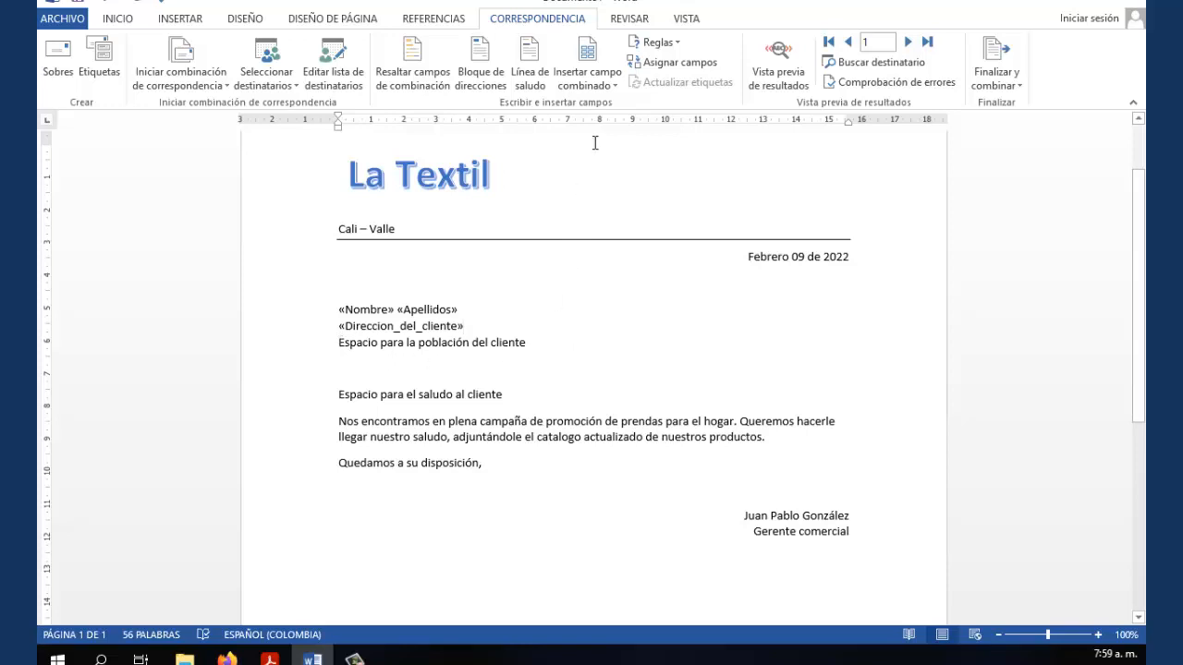
{"action": "left_click", "coordinate": [610, 85]}
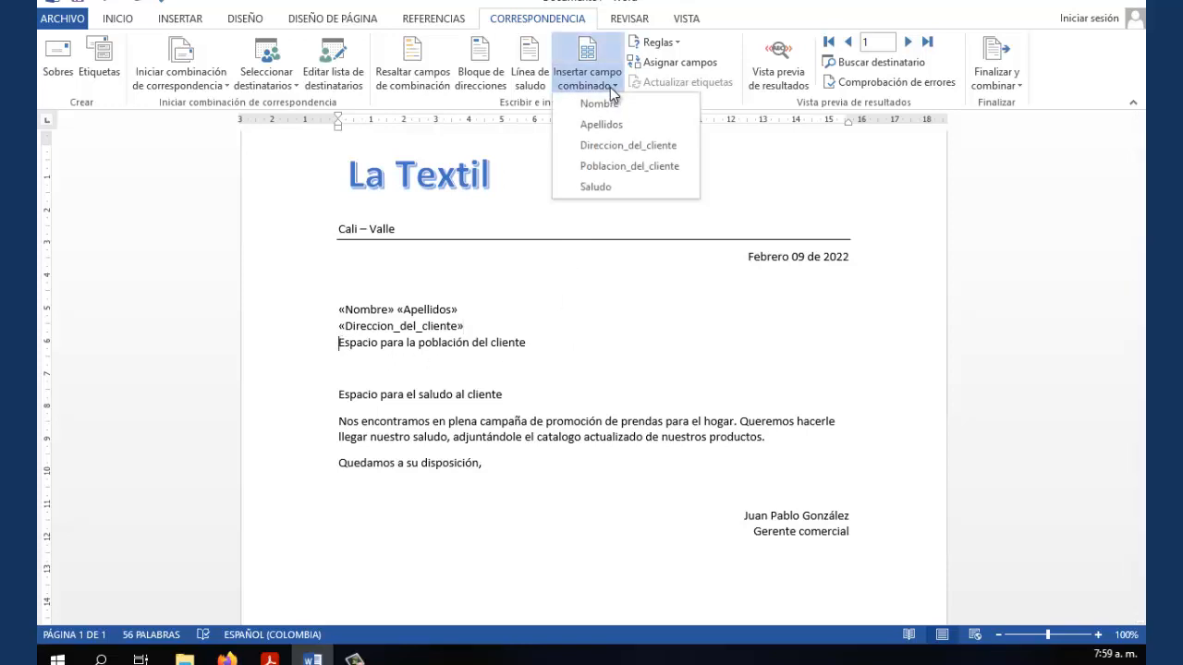
{"action": "left_click", "coordinate": [624, 166]}
{"action": "key", "text": "Delete"}
{"action": "key", "text": "Delete"}
{"action": "key", "text": "Delete"}
{"action": "key", "text": "Delete"}
{"action": "key", "text": "Delete"}
{"action": "key", "text": "Delete"}
{"action": "key", "text": "Delete"}
{"action": "key", "text": "Delete"}
{"action": "key", "text": "Delete"}
{"action": "key", "text": "Delete"}
{"action": "key", "text": "Delete"}
{"action": "key", "text": "Delete"}
{"action": "key", "text": "Delete"}
{"action": "key", "text": "Delete"}
{"action": "key", "text": "Delete"}
{"action": "key", "text": "Delete"}
{"action": "key", "text": "Delete"}
{"action": "key", "text": "Delete"}
{"action": "key", "text": "Delete"}
{"action": "key", "text": "Delete"}
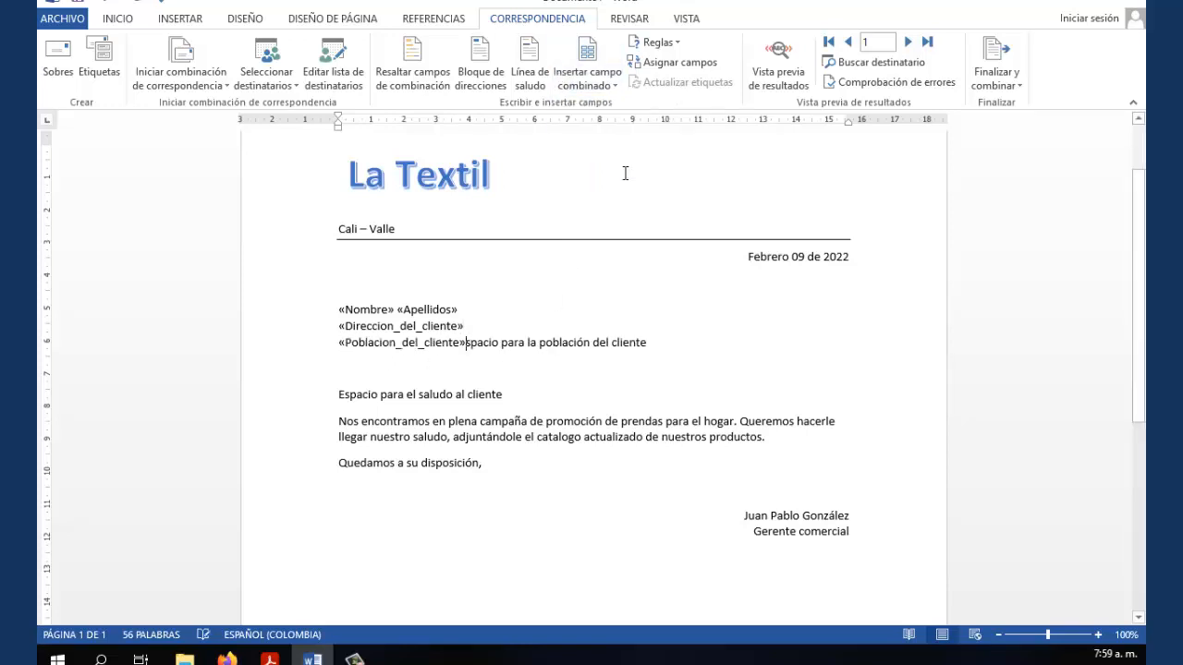
{"action": "key", "text": "Delete"}
{"action": "key", "text": "Delete"}
{"action": "key", "text": "Delete"}
{"action": "key", "text": "Delete"}
{"action": "key", "text": "Delete"}
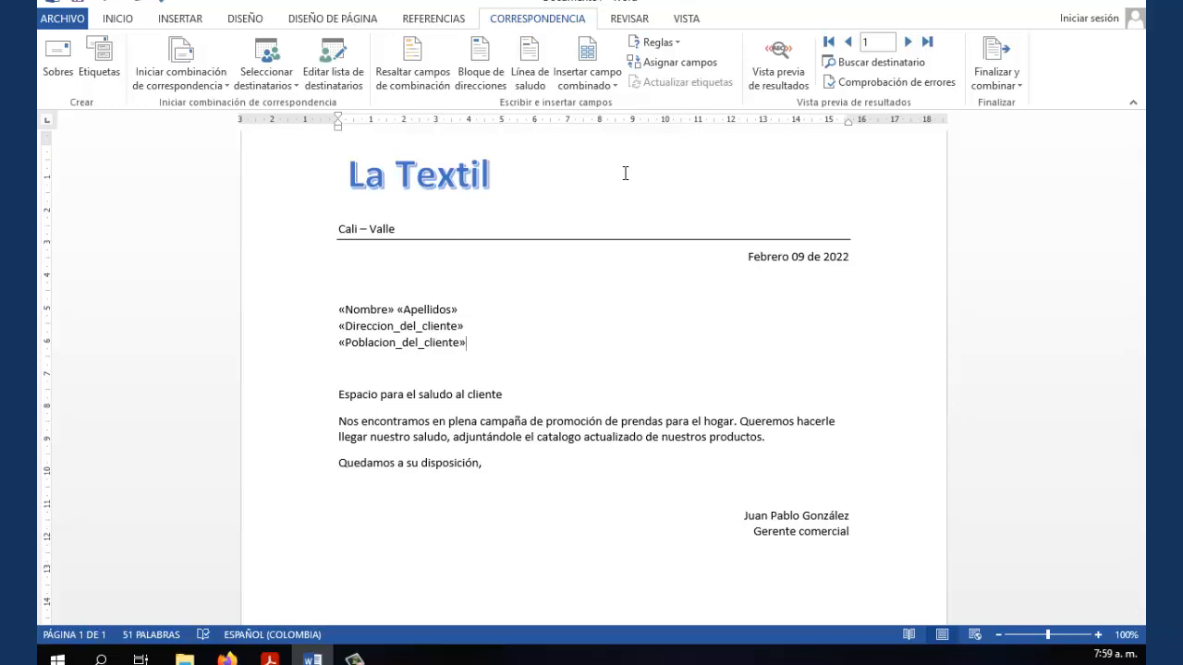
Replace the greeting placeholder line with the «Saludo» merge field
{"action": "left_click", "coordinate": [340, 395]}
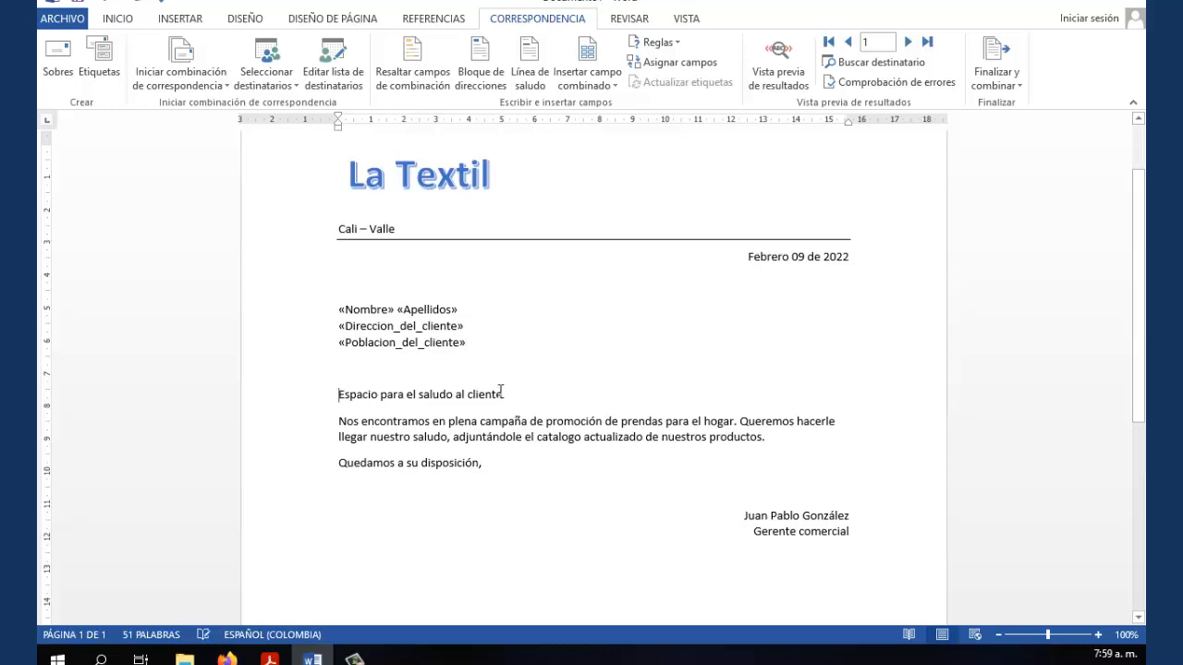
{"action": "left_click", "coordinate": [612, 86]}
{"action": "left_click", "coordinate": [602, 186]}
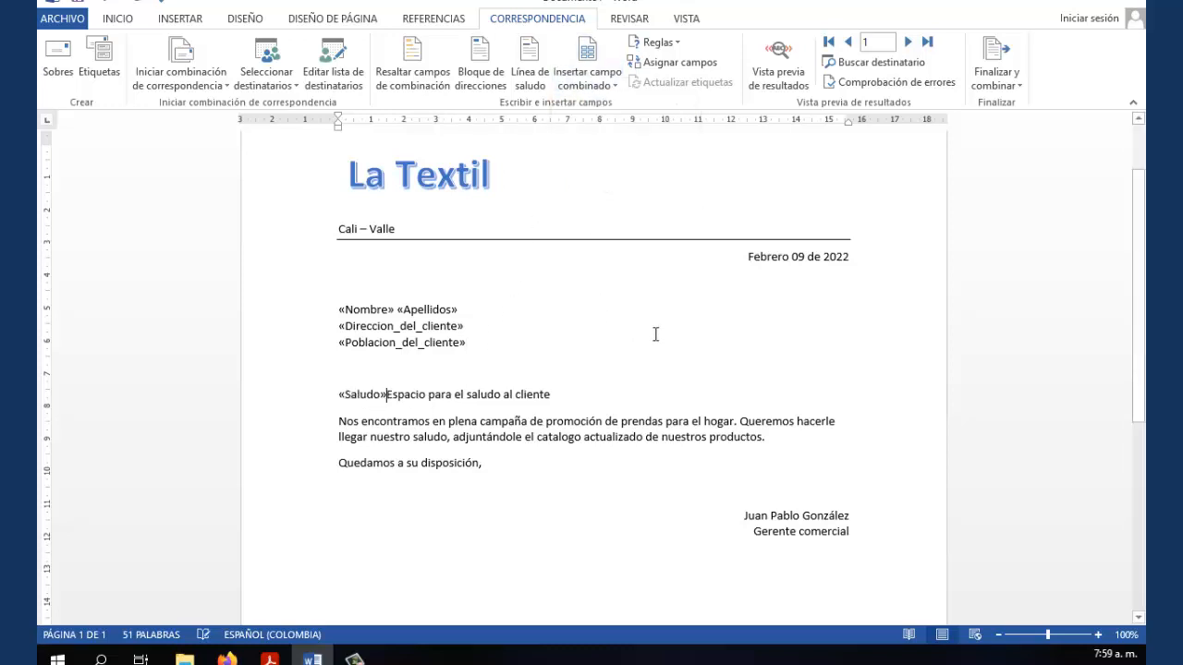
{"action": "key", "text": "Delete"}
{"action": "key", "text": "Delete"}
{"action": "key", "text": "Delete"}
{"action": "key", "text": "Delete"}
{"action": "key", "text": "Delete"}
{"action": "key", "text": "Delete"}
{"action": "key", "text": "Delete"}
{"action": "key", "text": "Delete"}
{"action": "key", "text": "Delete"}
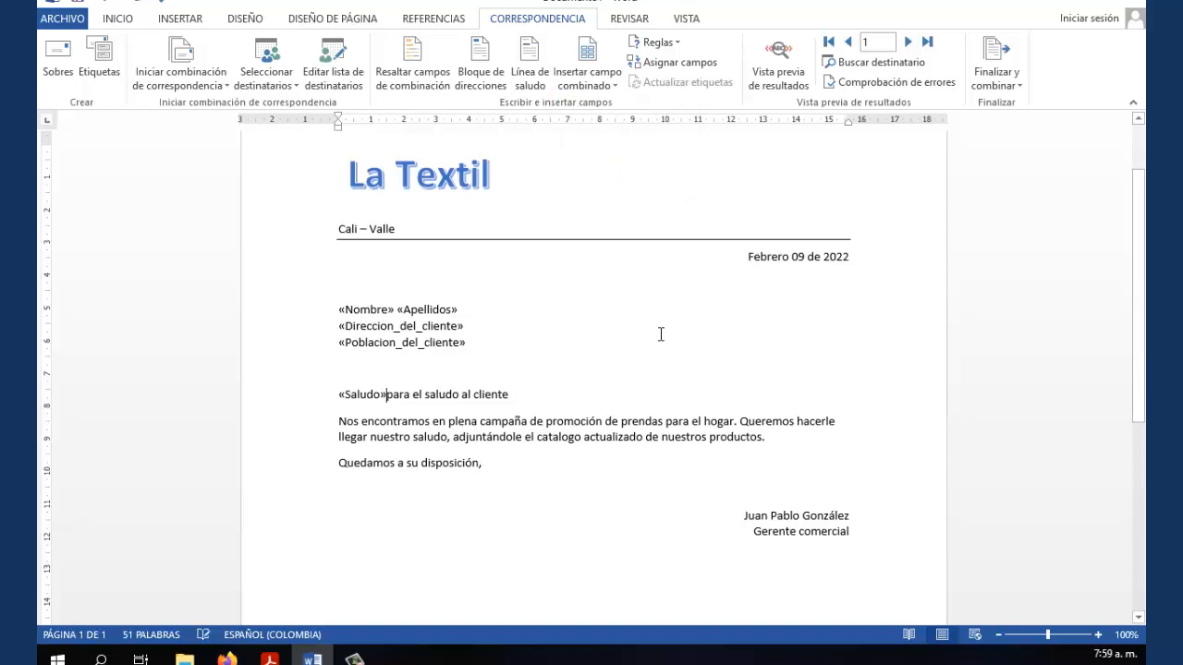
{"action": "key", "text": "Delete"}
{"action": "key", "text": "Delete"}
{"action": "key", "text": "Delete"}
{"action": "key", "text": "Delete"}
{"action": "key", "text": "Delete"}
{"action": "key", "text": "Delete"}
{"action": "key", "text": "Delete"}
{"action": "key", "text": "Delete"}
{"action": "key", "text": "Delete"}
{"action": "key", "text": "Delete"}
{"action": "key", "text": "Delete"}
{"action": "key", "text": "Delete"}
{"action": "key", "text": "Delete"}
{"action": "key", "text": "Delete"}
{"action": "key", "text": "Delete"}
{"action": "key", "text": "Delete"}
{"action": "key", "text": "Delete"}
{"action": "key", "text": "Delete"}
{"action": "key", "text": "Delete"}
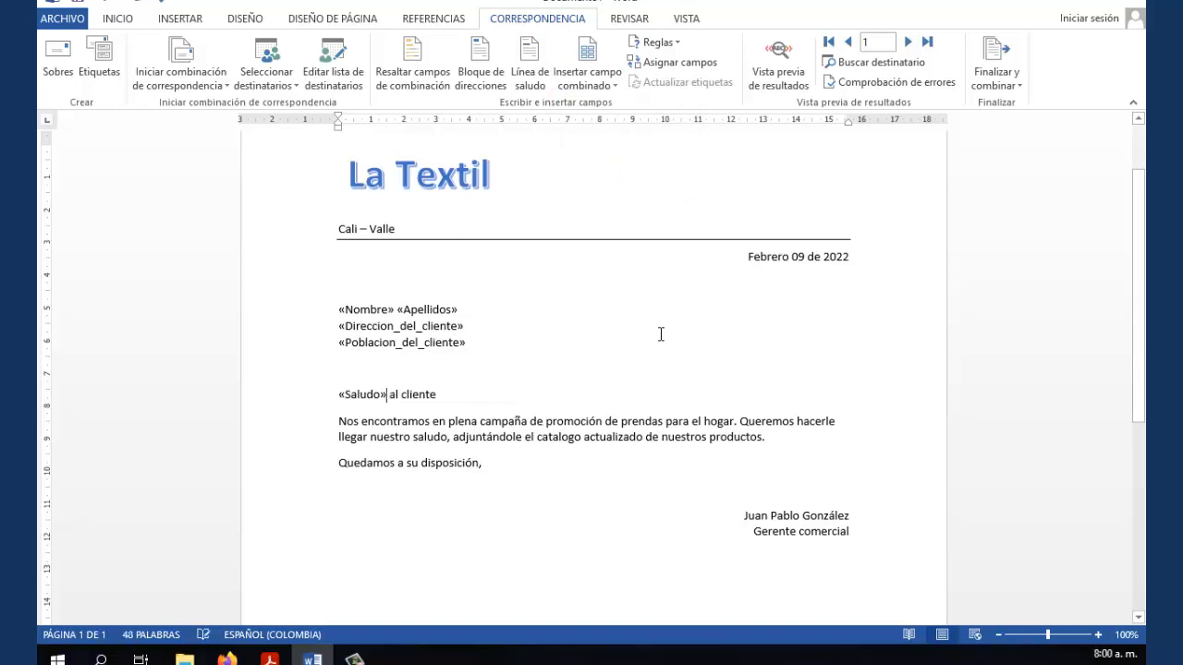
{"action": "key", "text": "Delete"}
{"action": "key", "text": "Delete"}
{"action": "key", "text": "Delete"}
{"action": "key", "text": "Delete"}
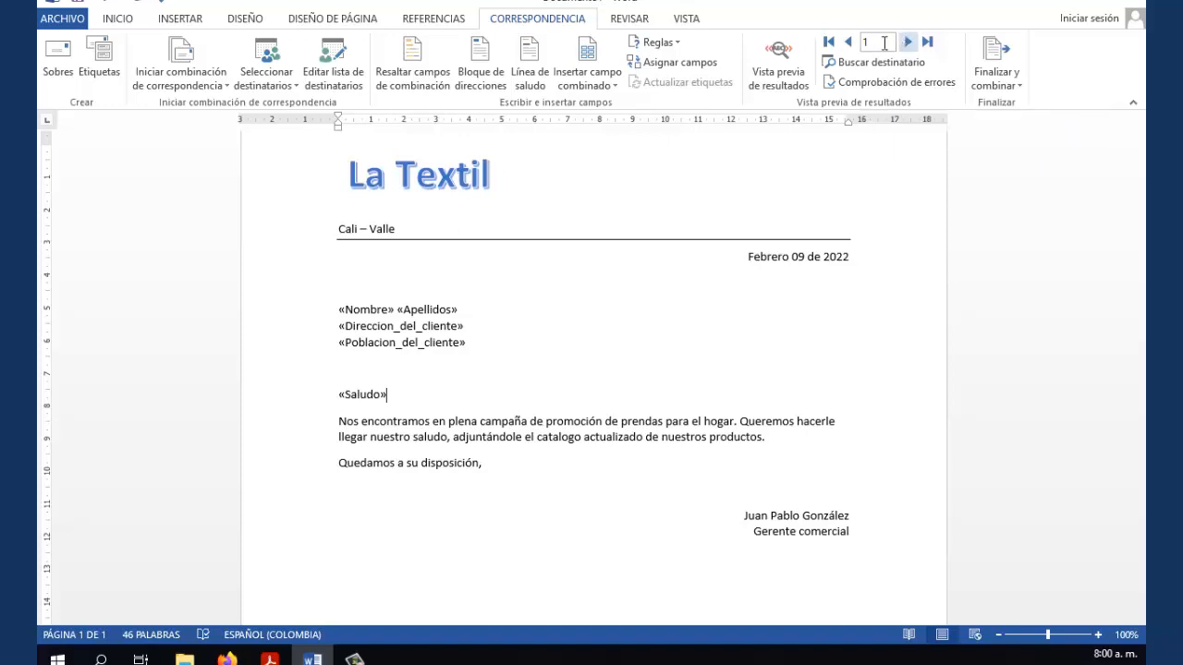
{"action": "left_click", "coordinate": [780, 78]}
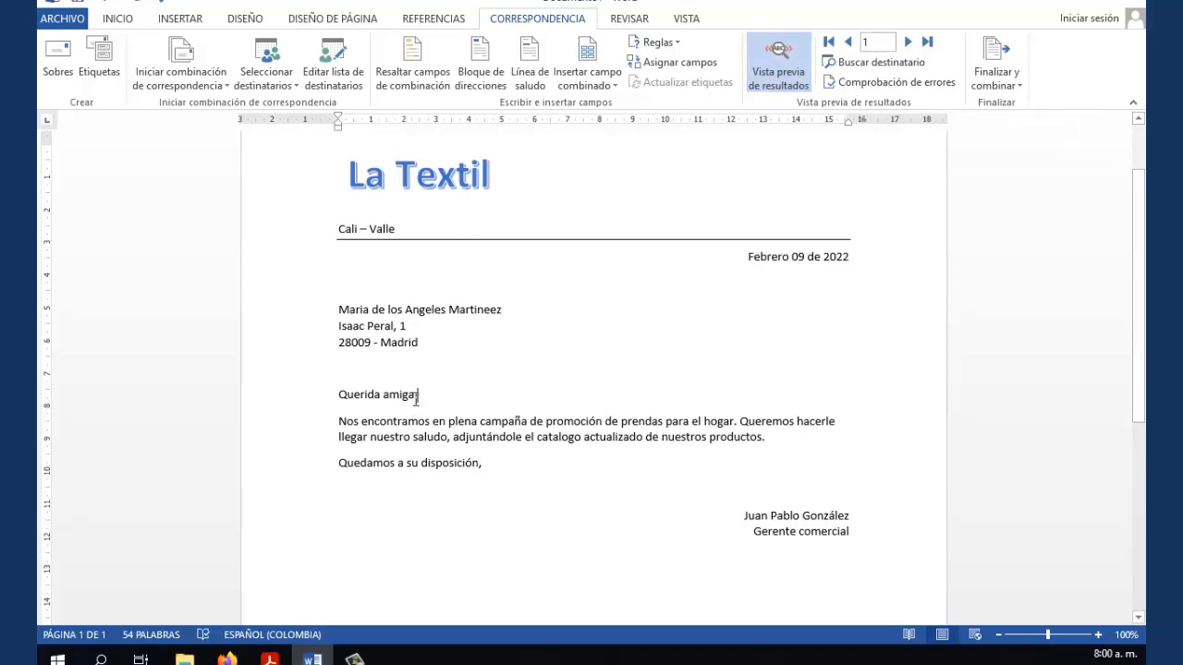
{"action": "left_click", "coordinate": [907, 43]}
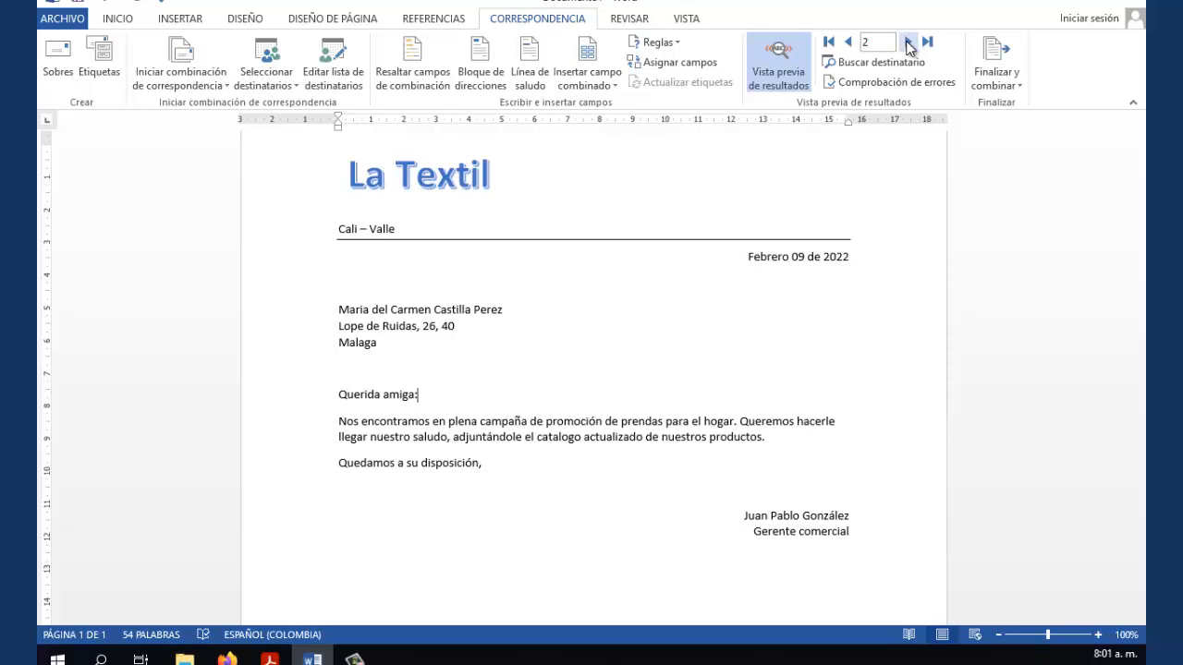
{"action": "left_click", "coordinate": [907, 43]}
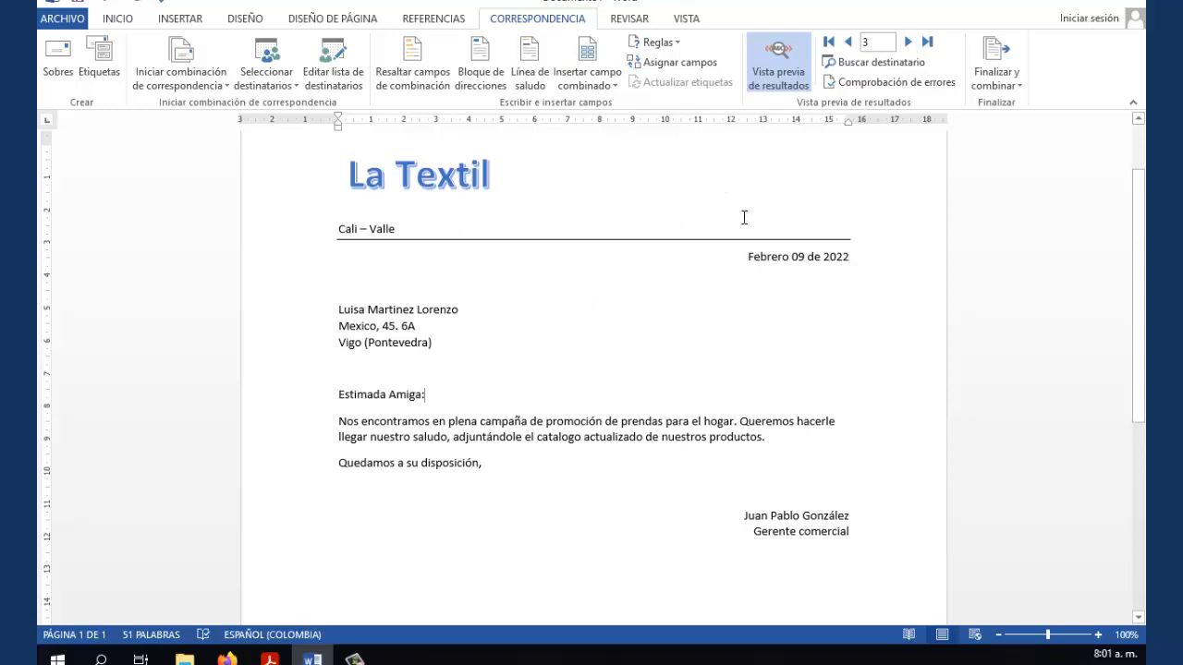
{"action": "left_click", "coordinate": [908, 43]}
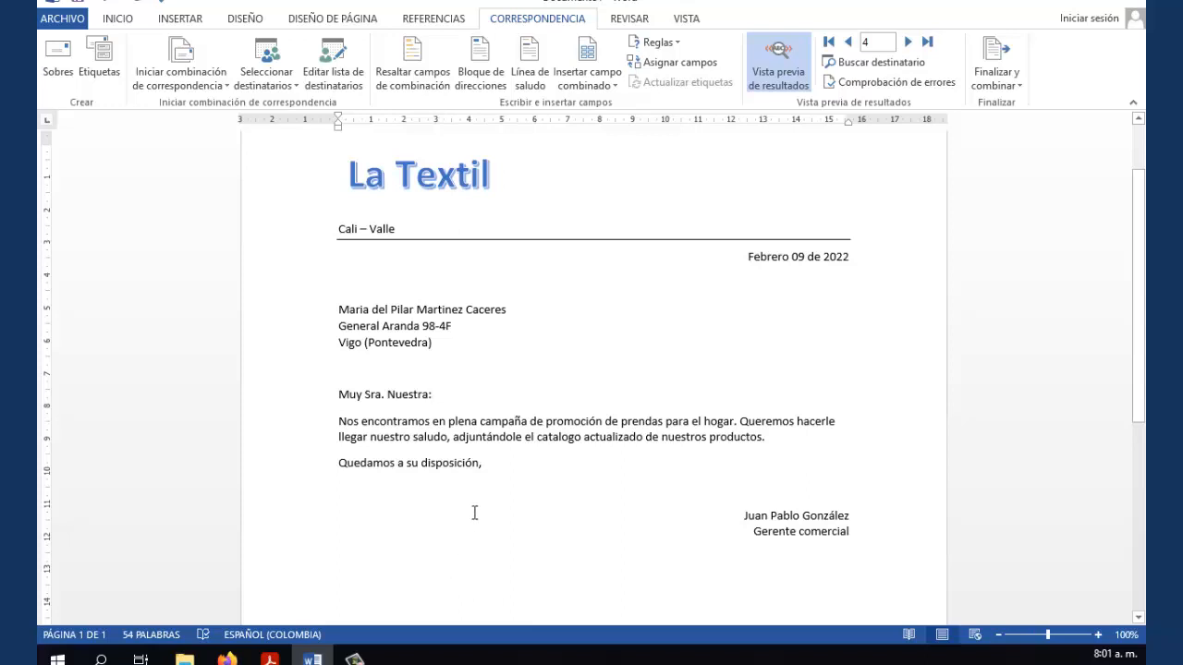
{"action": "left_click", "coordinate": [784, 68]}
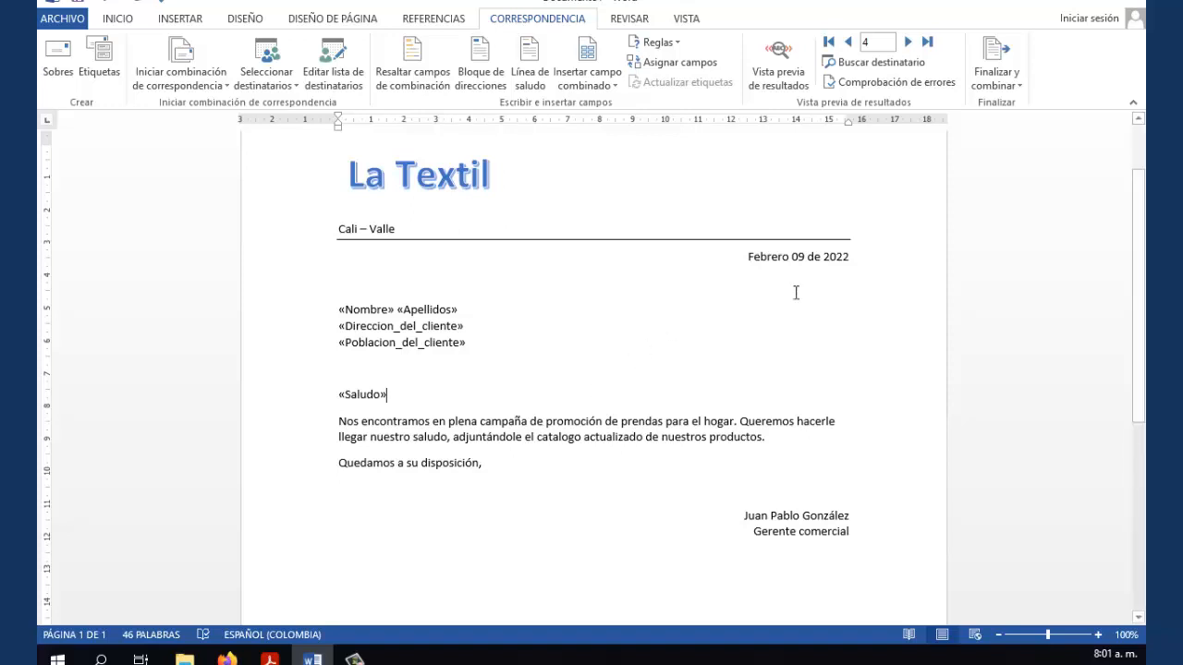
Show the Finalizar y combinar options, after briefly checking Seleccionar destinatarios
{"action": "left_click", "coordinate": [1019, 82]}
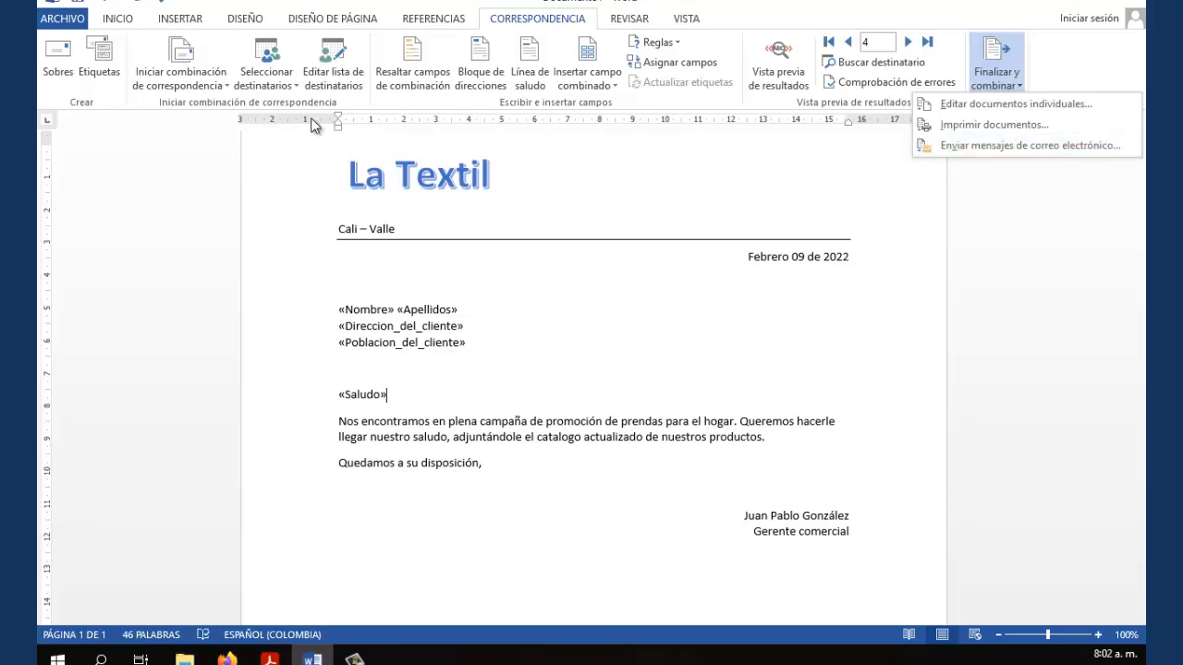
{"action": "left_click", "coordinate": [291, 88]}
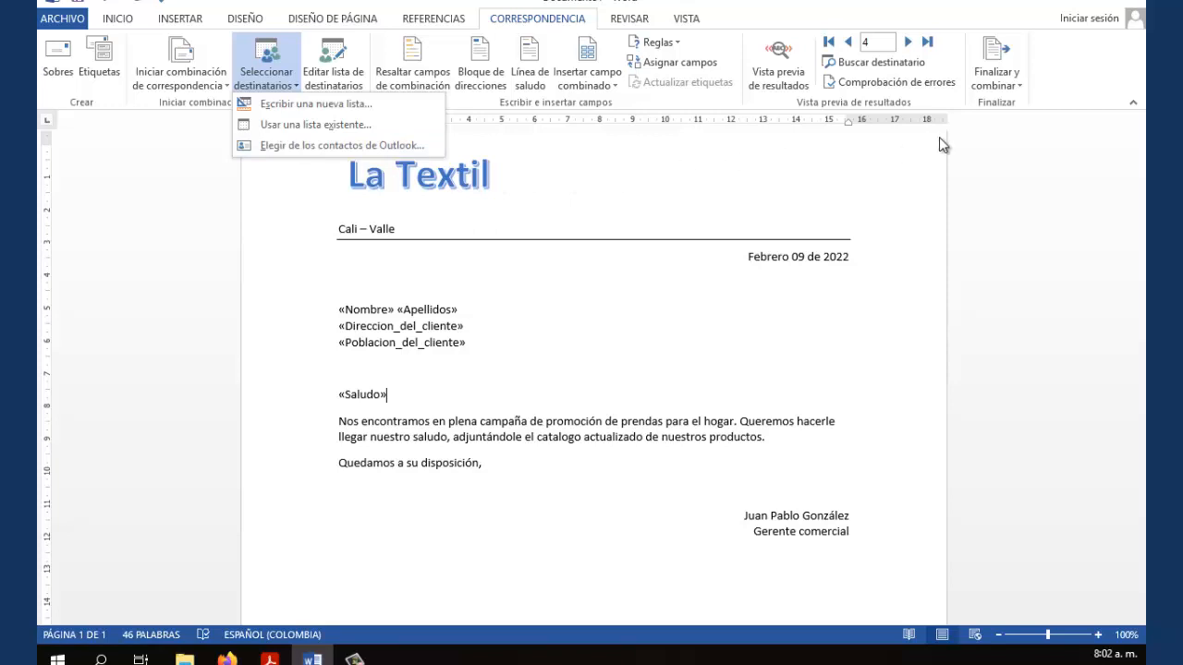
{"action": "left_click", "coordinate": [1018, 92]}
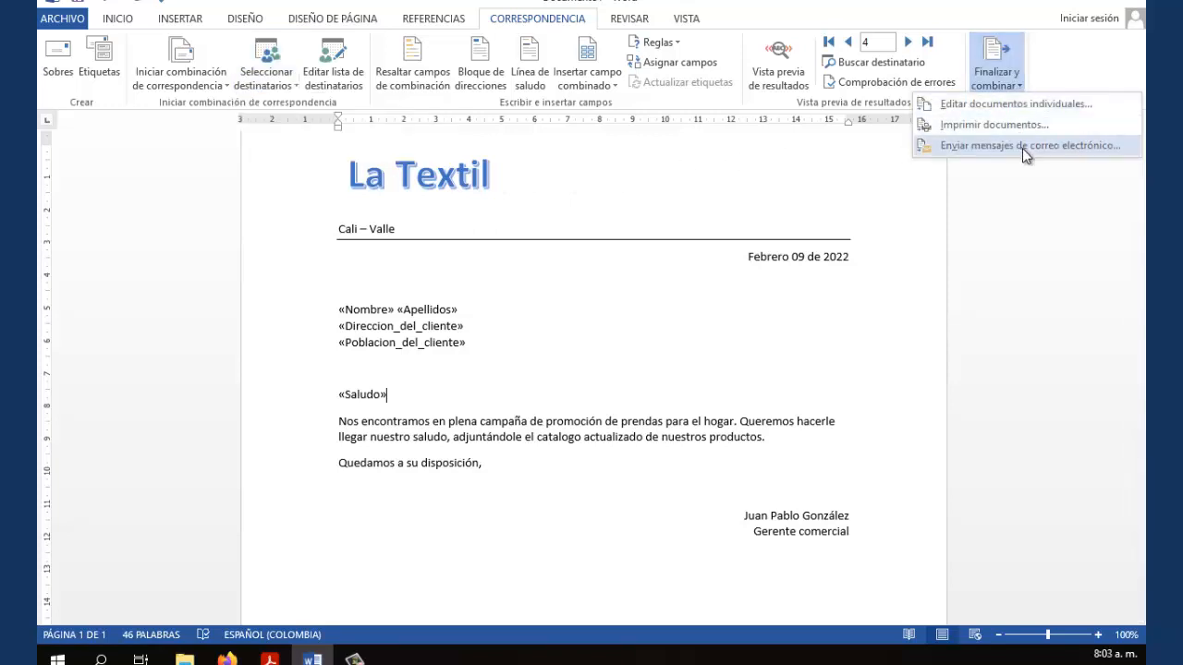
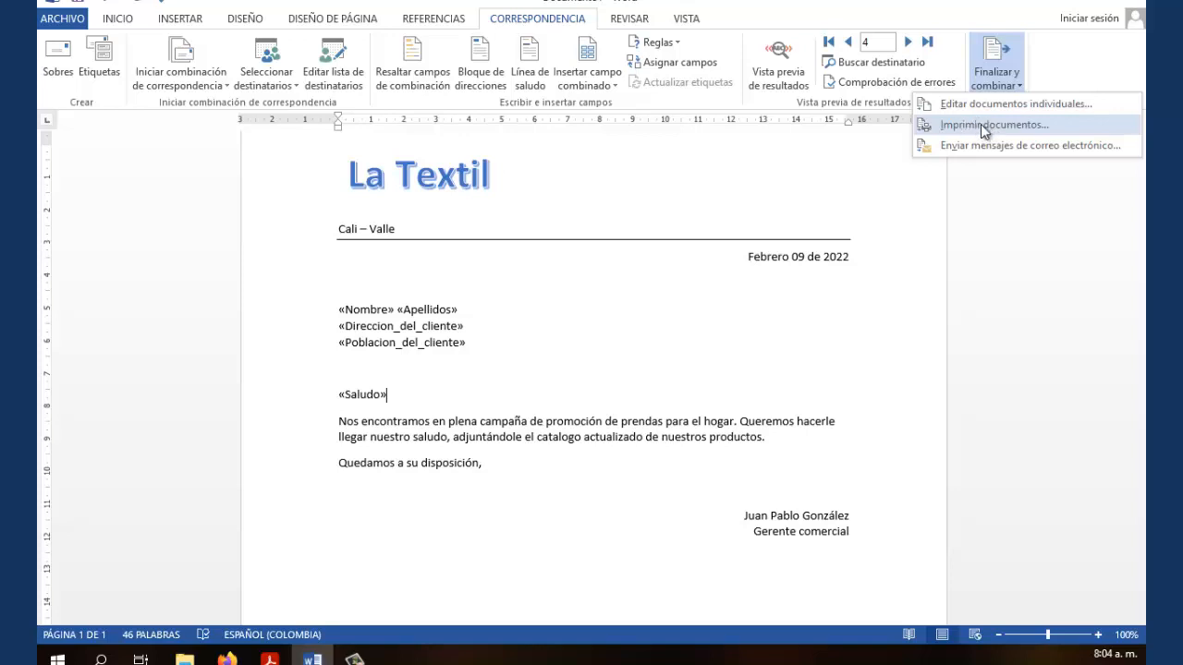
Merge the letter to print, trying the current-record and range options before choosing Todos
{"action": "left_click", "coordinate": [981, 124]}
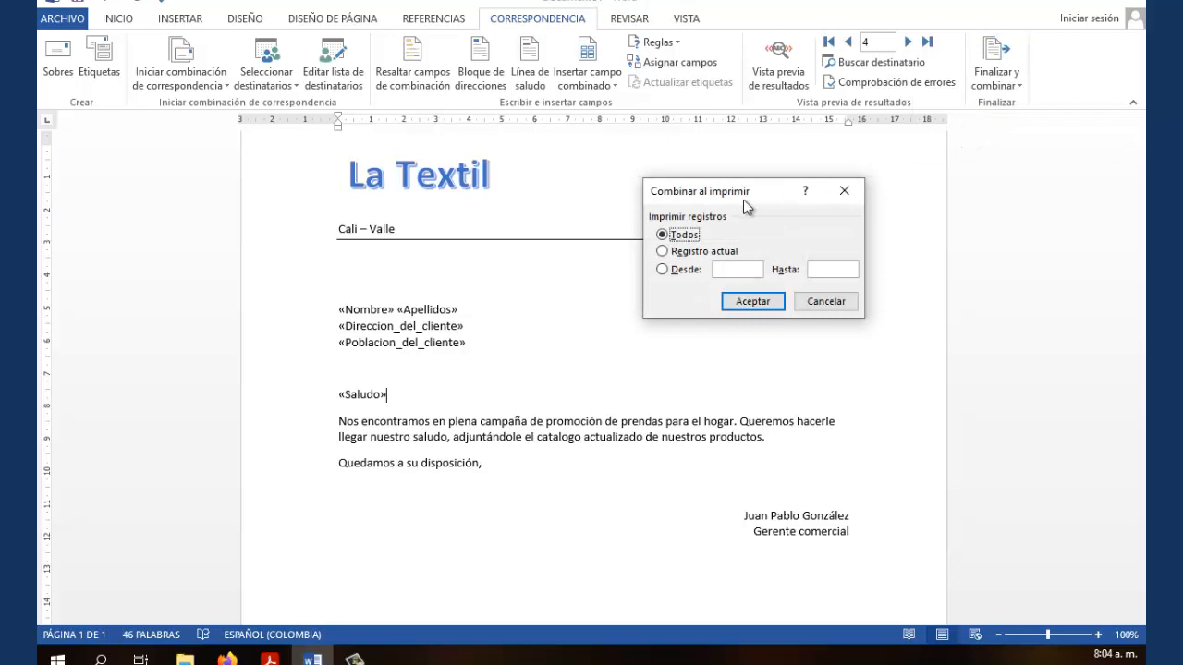
{"action": "left_click_drag", "start_coordinate": [744, 193], "coordinate": [600, 180]}
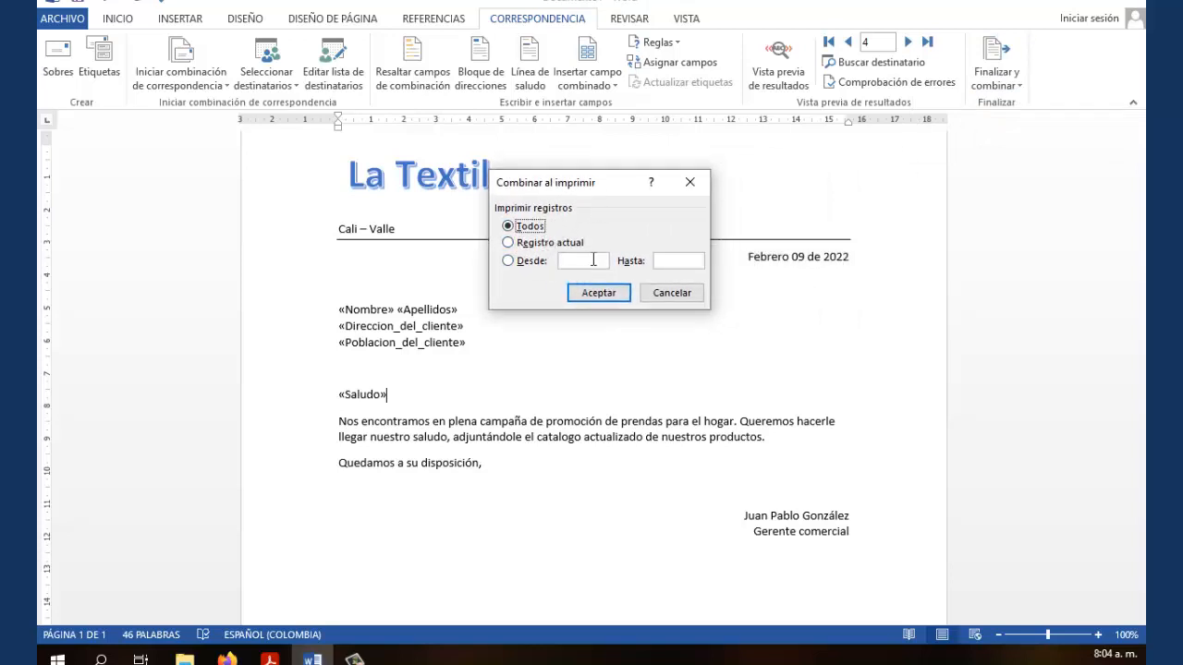
{"action": "left_click", "coordinate": [534, 247]}
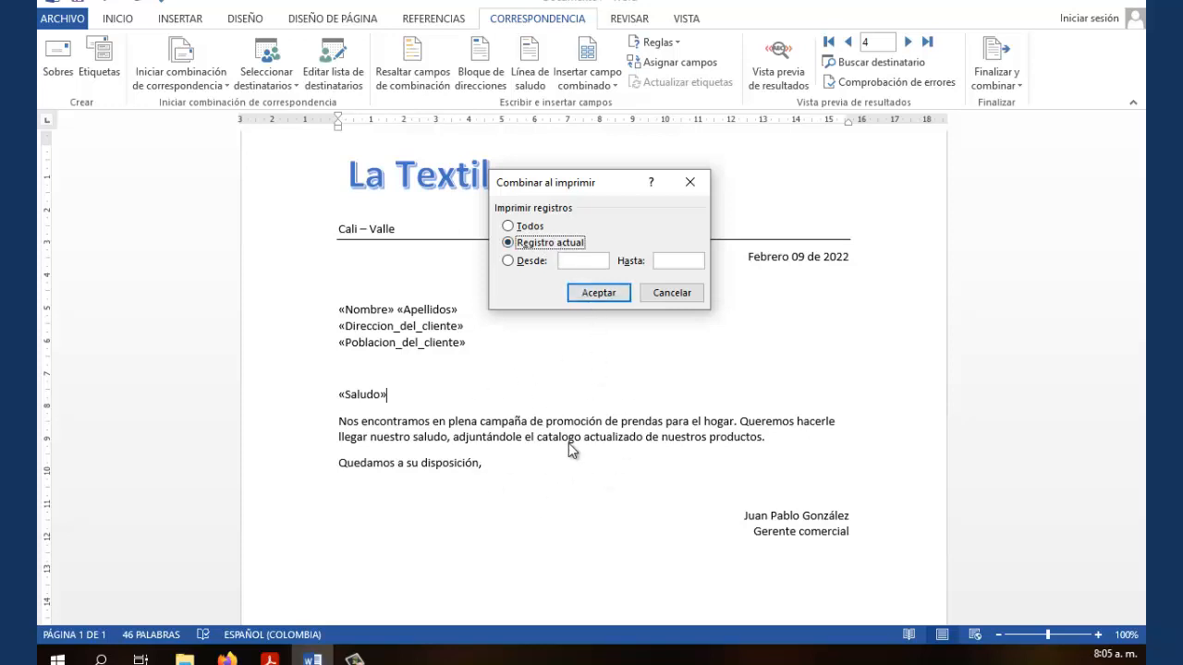
{"action": "left_click", "coordinate": [511, 260]}
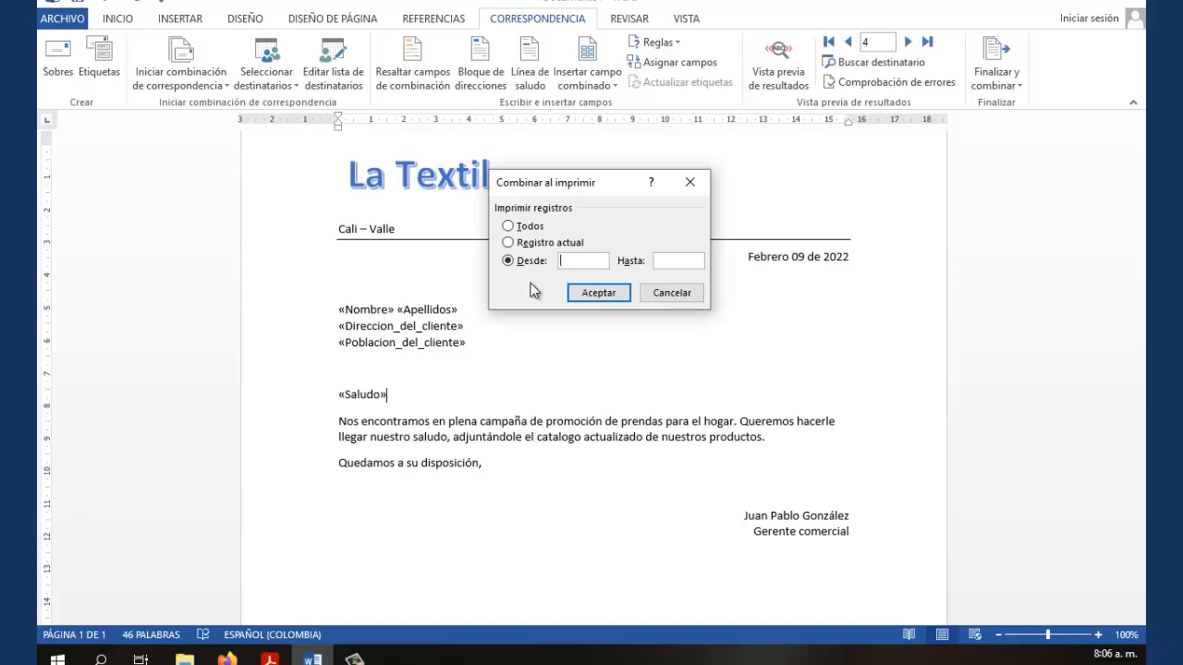
{"action": "left_click", "coordinate": [508, 226]}
Print the merged letters for all records to the Microsoft Print to PDF printer
{"action": "left_click", "coordinate": [601, 293]}
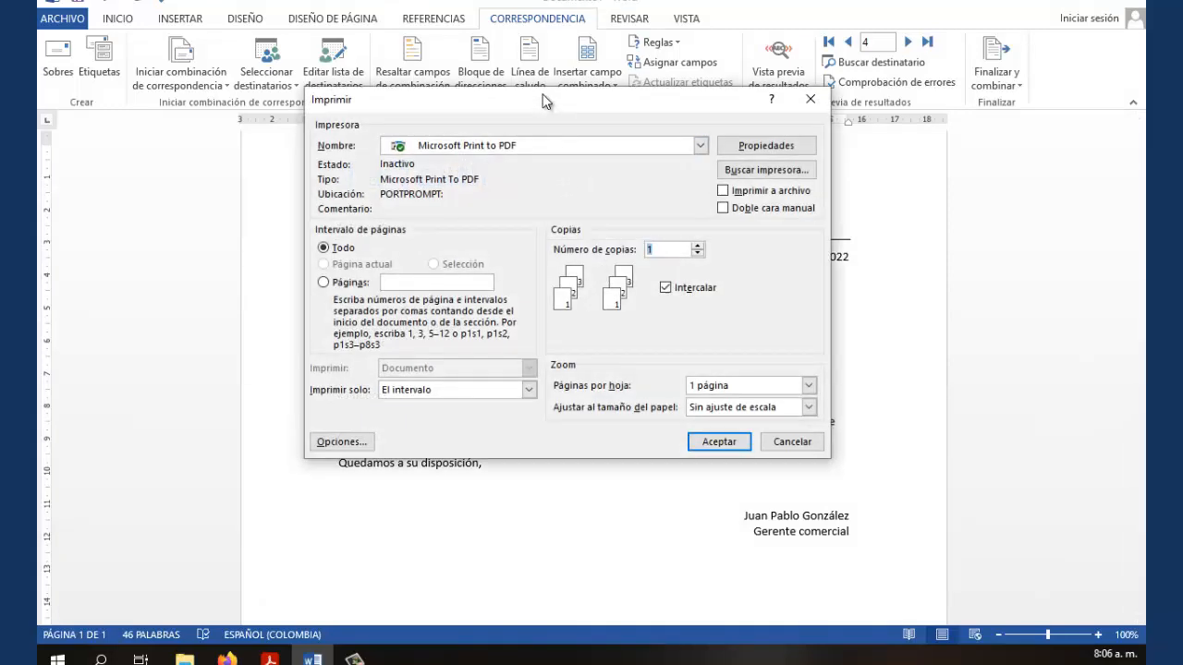
{"action": "left_click_drag", "start_coordinate": [544, 96], "coordinate": [528, 119]}
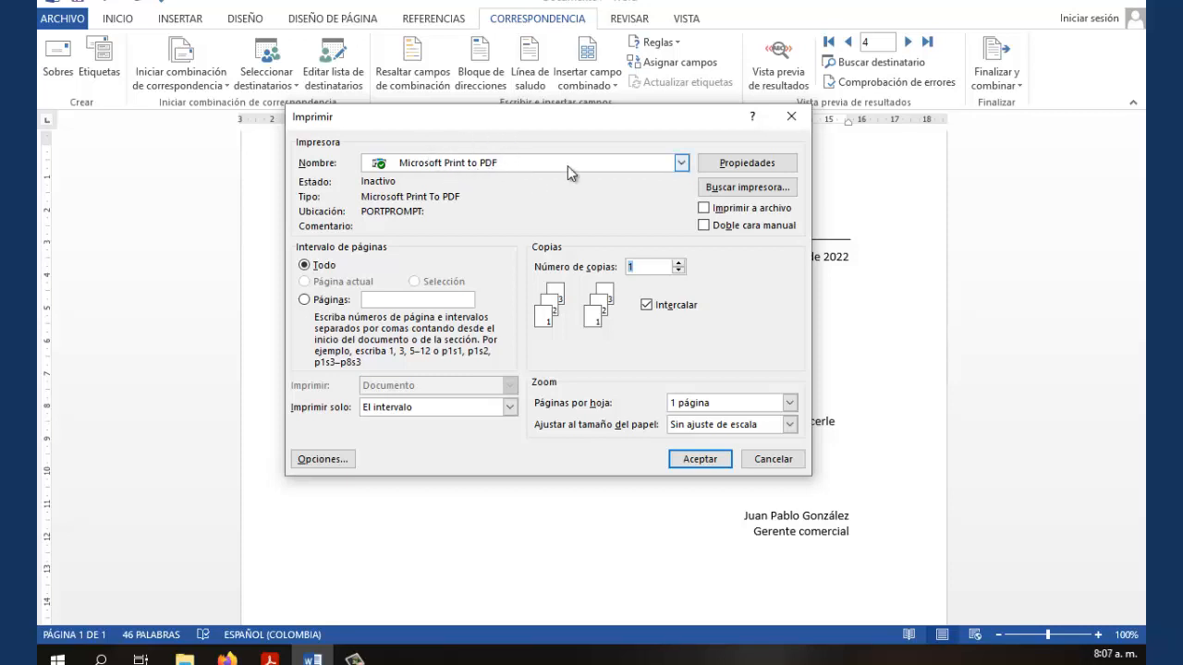
{"action": "left_click", "coordinate": [681, 163]}
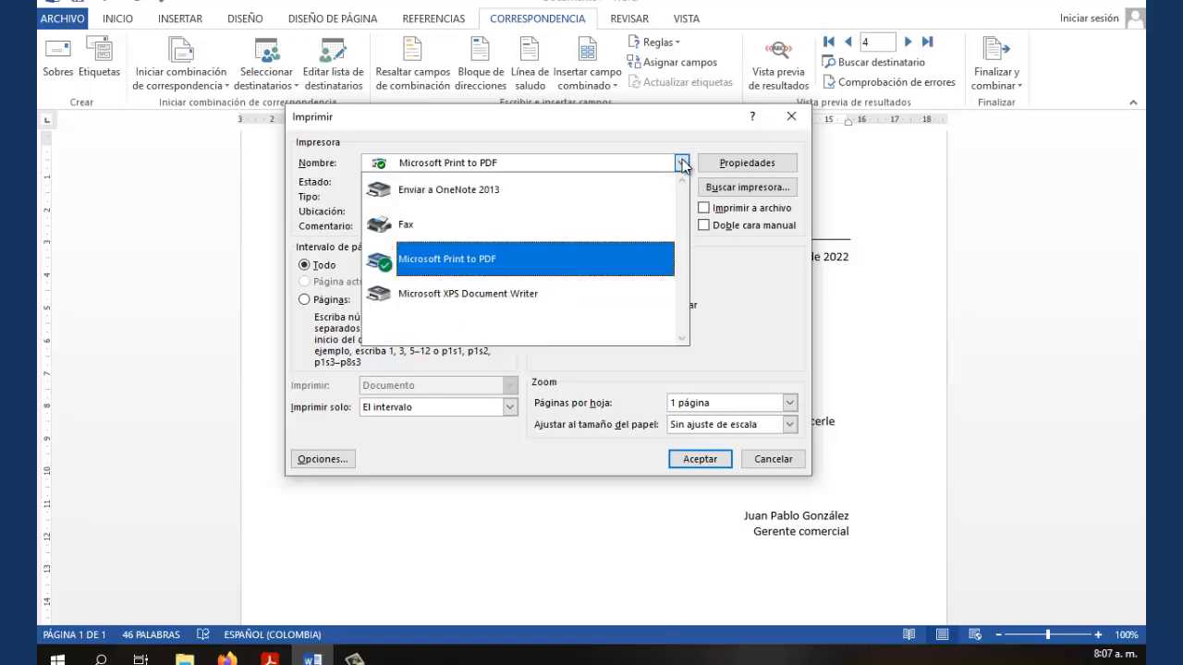
{"action": "left_click", "coordinate": [465, 262]}
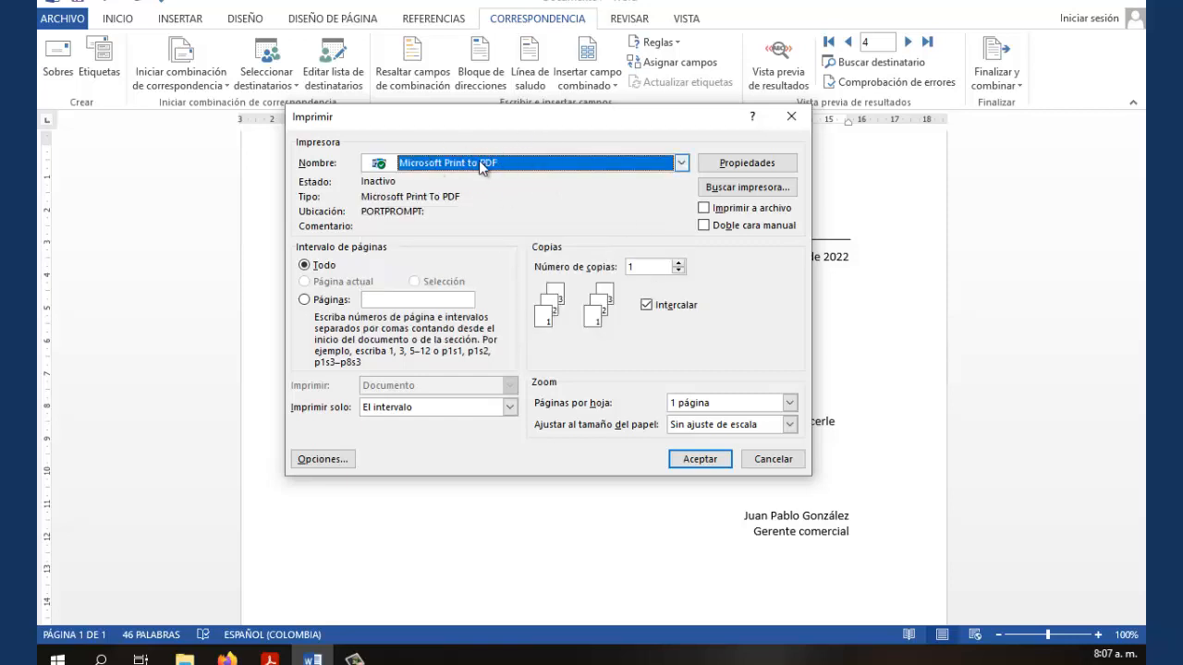
{"action": "left_click", "coordinate": [698, 462]}
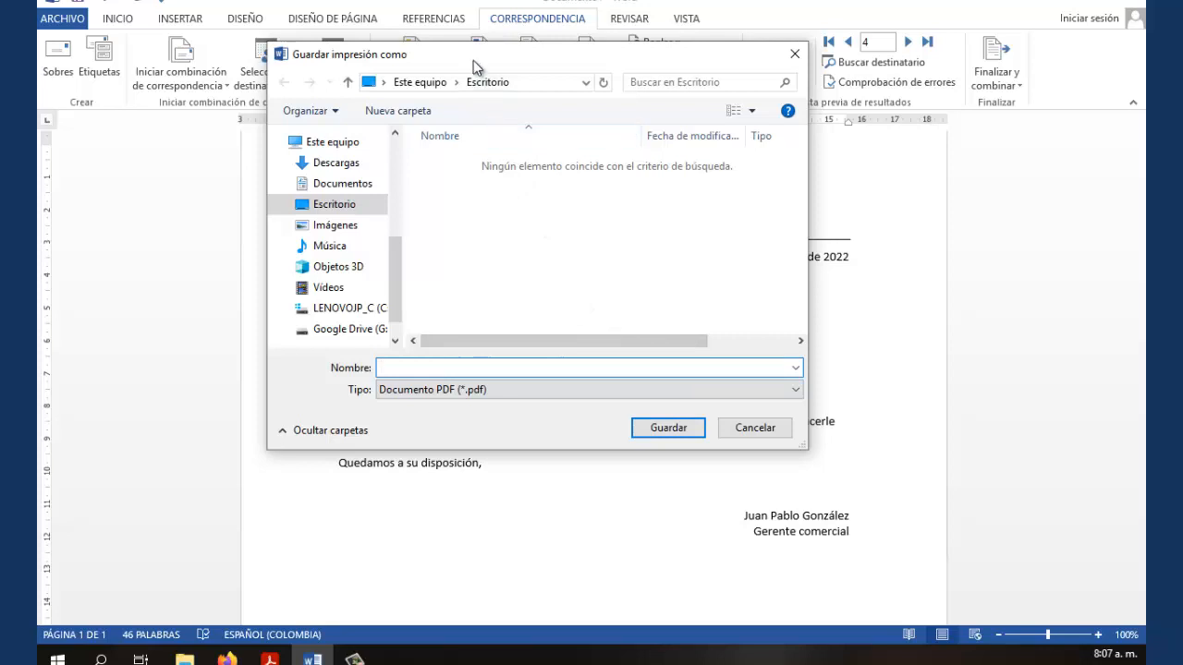
Save the merged letters PDF on the Escritorio as ResultadoLaTextil
{"action": "left_click_drag", "start_coordinate": [487, 59], "coordinate": [580, 84]}
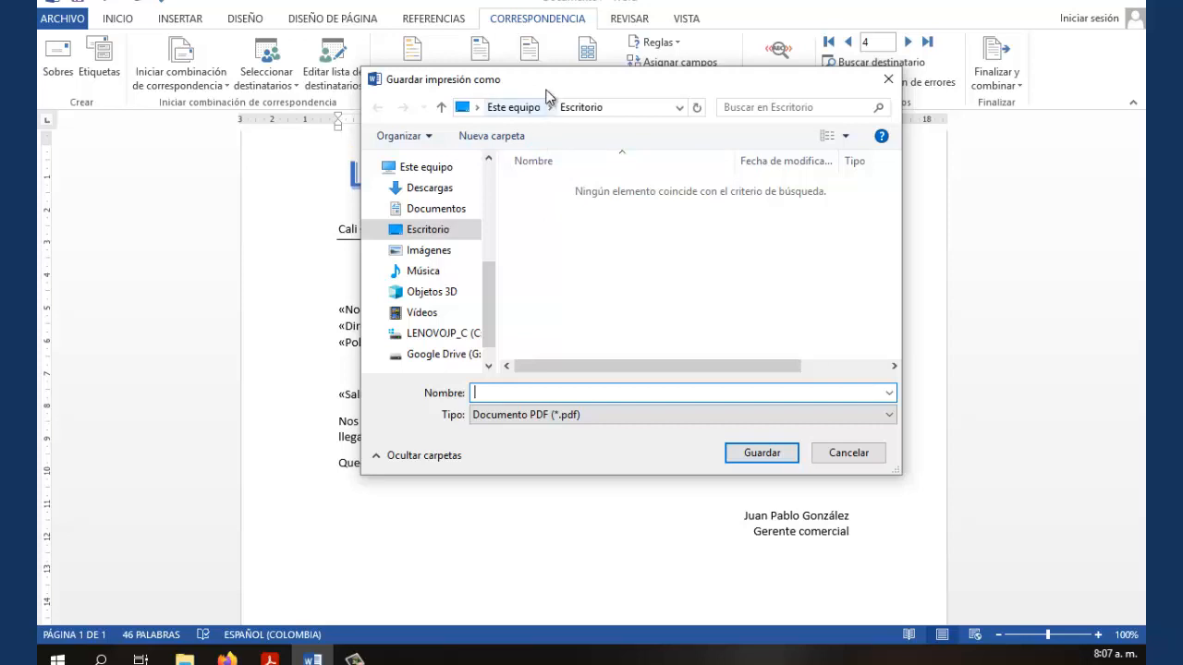
{"action": "left_click_drag", "start_coordinate": [557, 86], "coordinate": [738, 88]}
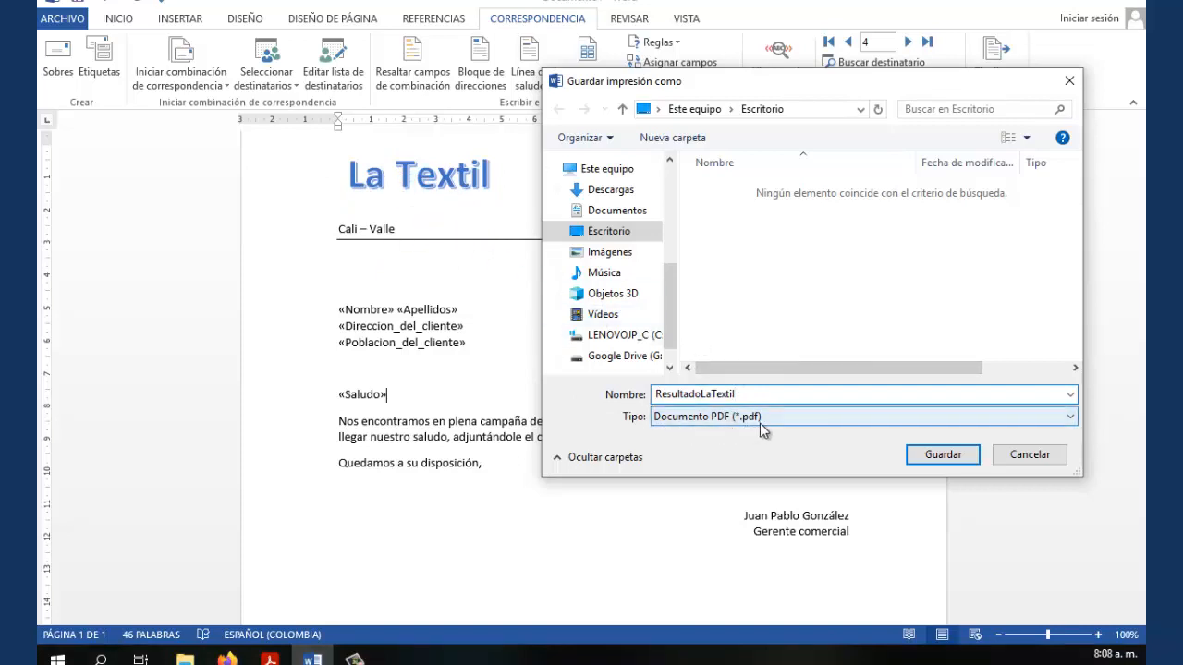
{"action": "left_click", "coordinate": [935, 458]}
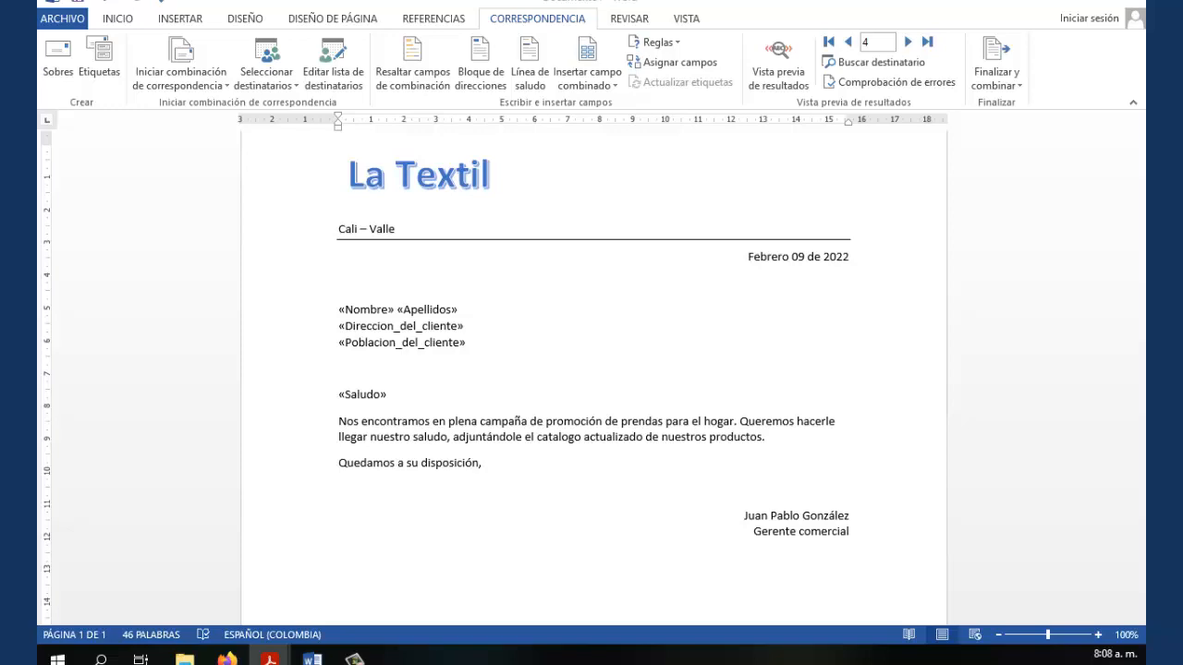
Open ResultadoLaTextil.pdf in Acrobat Reader and scroll down through the four personalised letters
{"action": "left_click", "coordinate": [269, 659]}
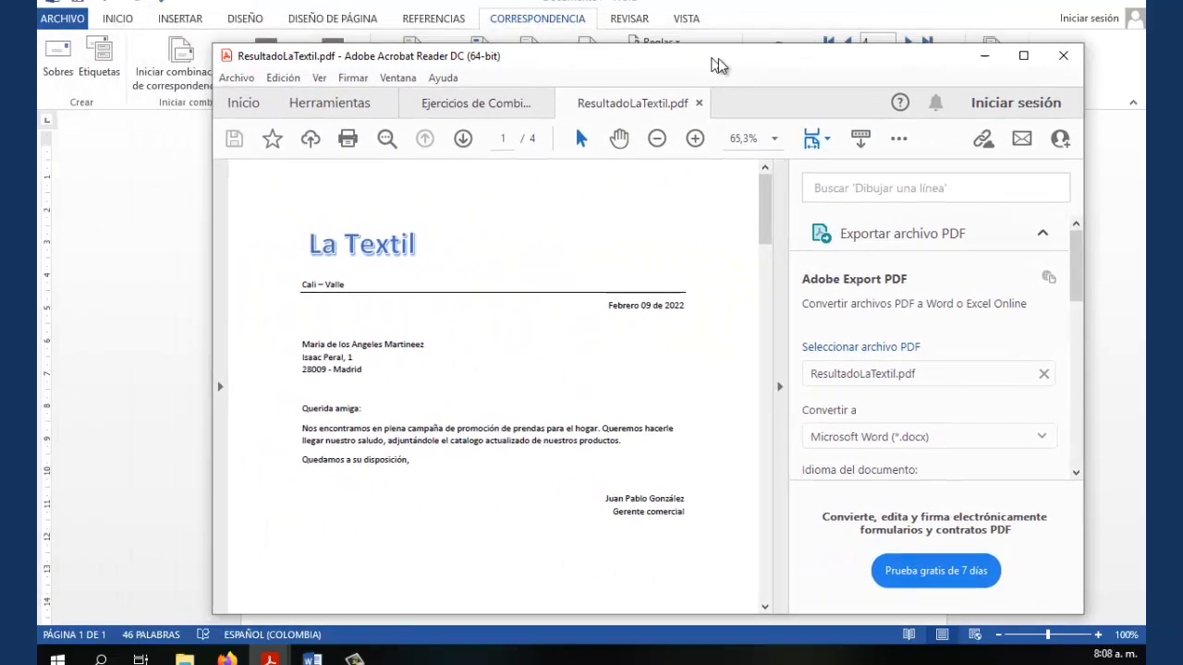
{"action": "left_click", "coordinate": [791, 388]}
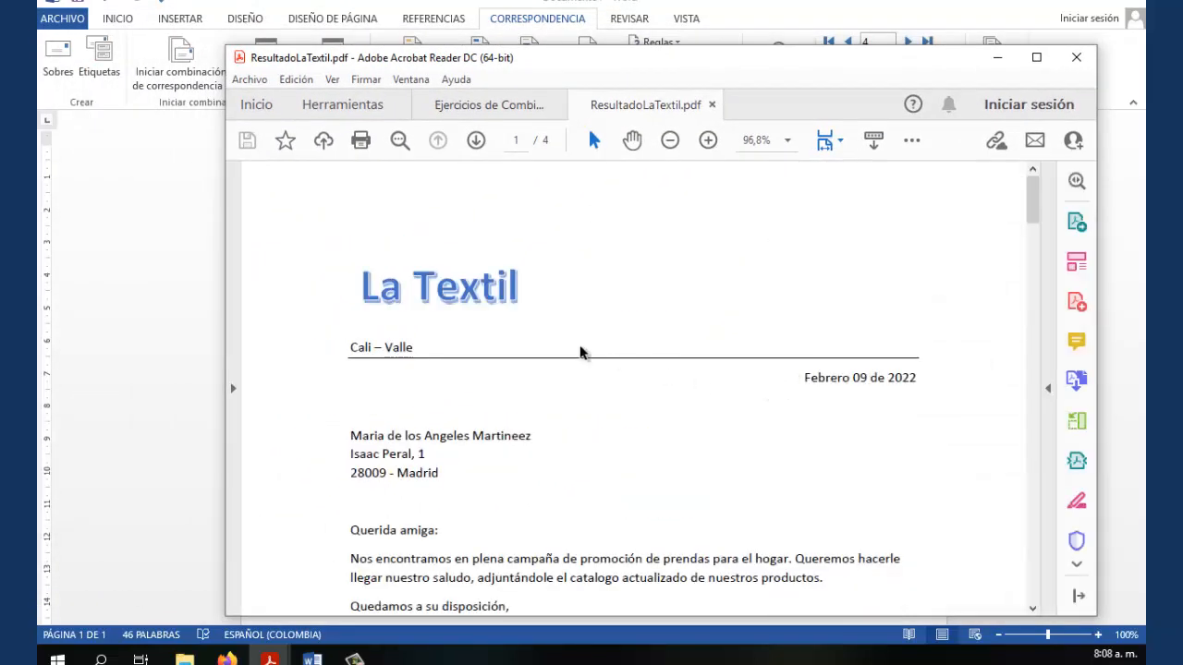
{"action": "scroll", "coordinate": [497, 339], "scroll_direction": "down", "scroll_amount": 2}
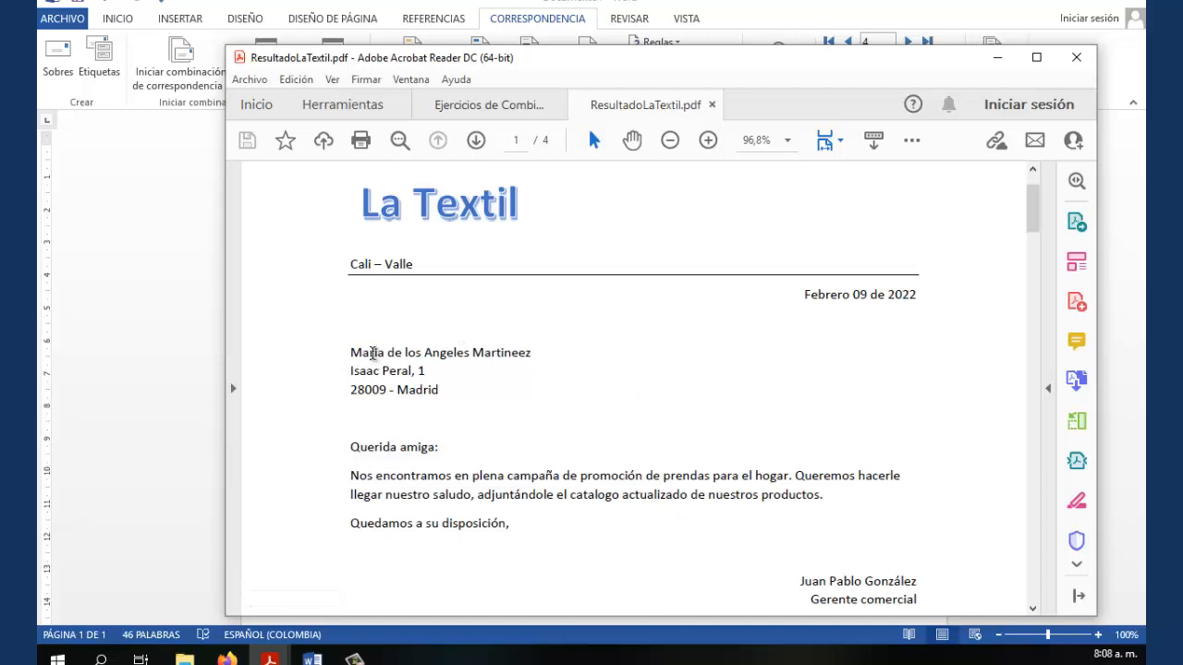
{"action": "scroll", "coordinate": [584, 420], "scroll_direction": "down", "scroll_amount": 10}
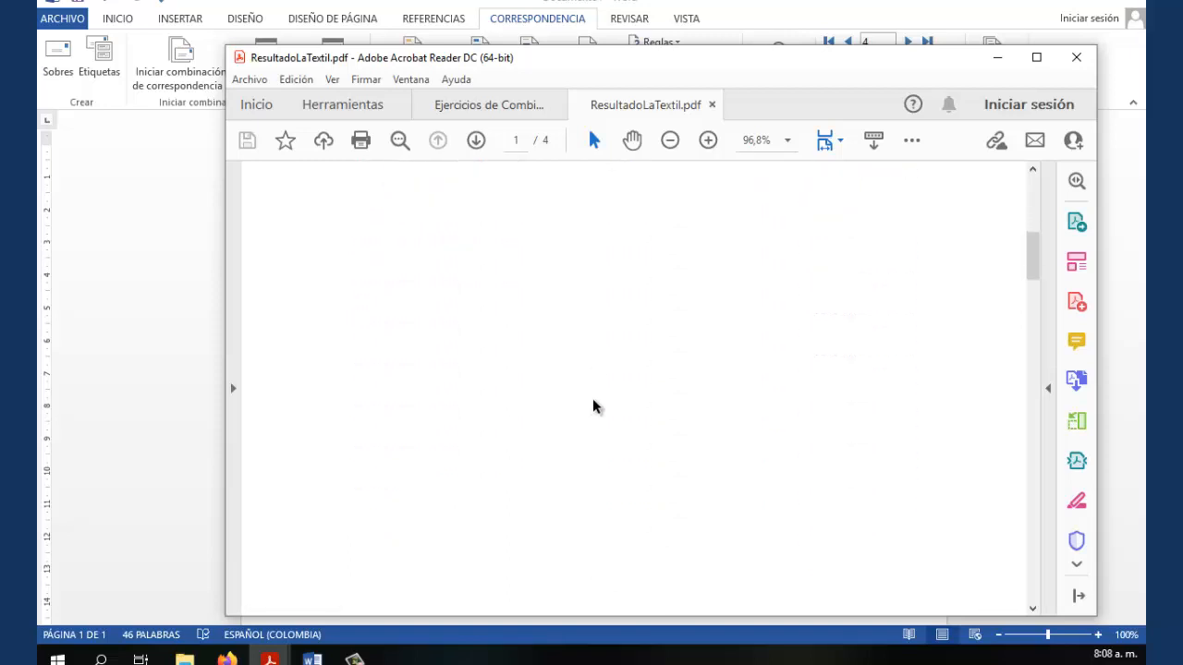
{"action": "scroll", "coordinate": [594, 407], "scroll_direction": "down", "scroll_amount": 5}
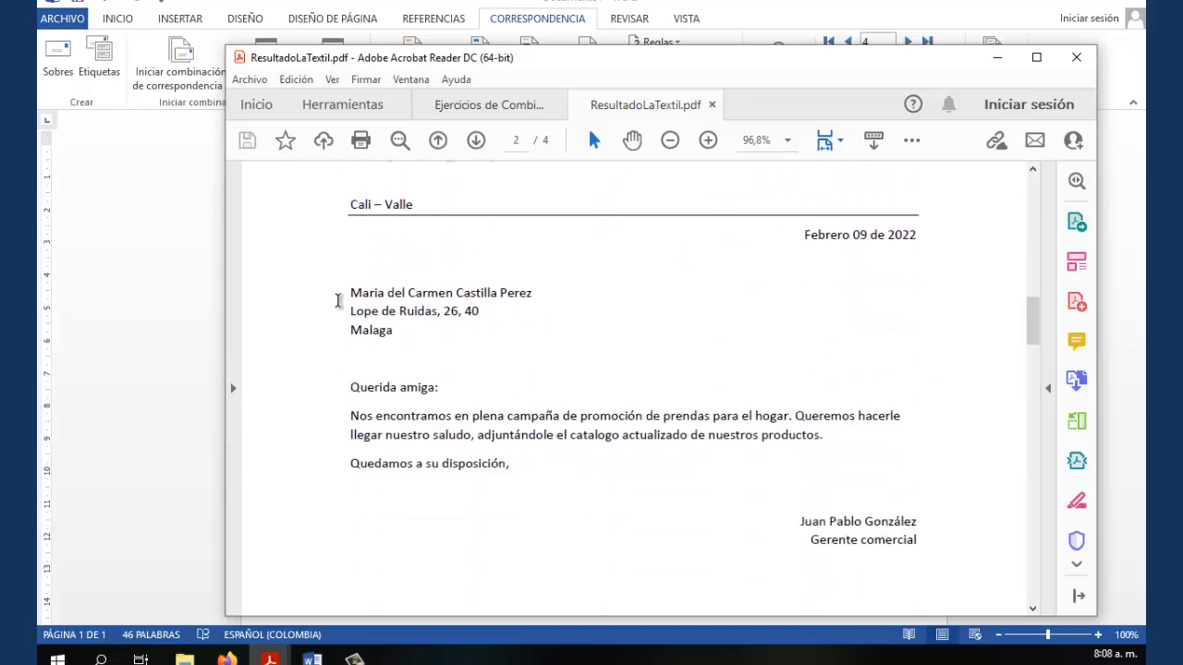
{"action": "scroll", "coordinate": [609, 384], "scroll_direction": "down", "scroll_amount": 10}
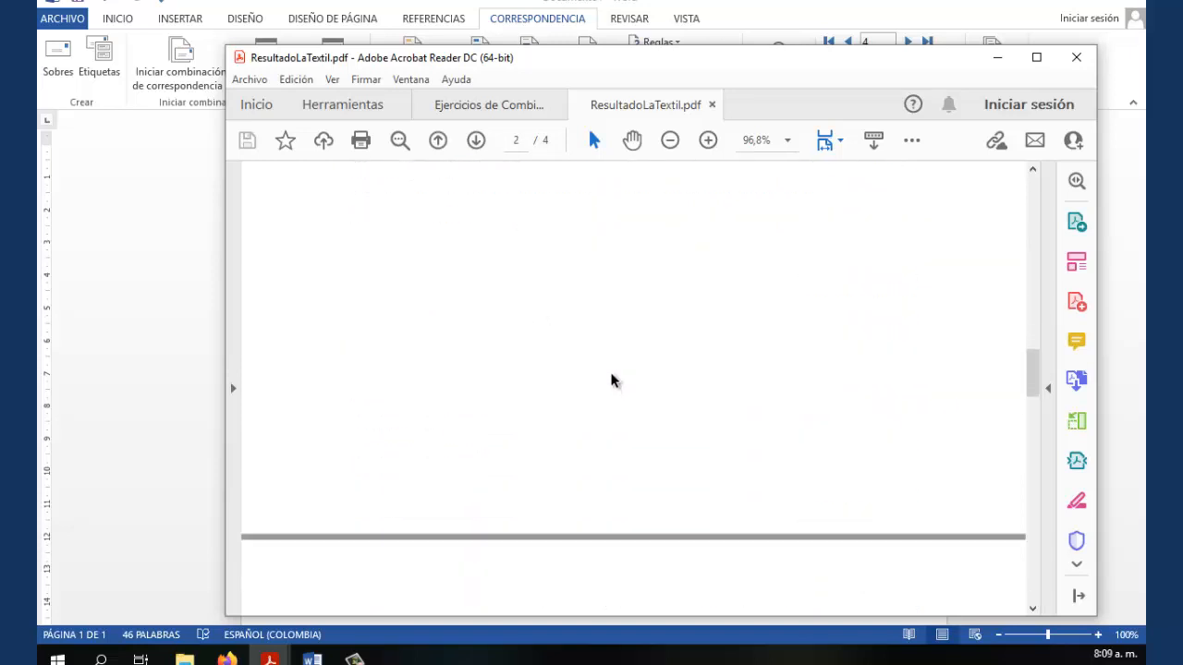
{"action": "scroll", "coordinate": [611, 379], "scroll_direction": "down", "scroll_amount": 5}
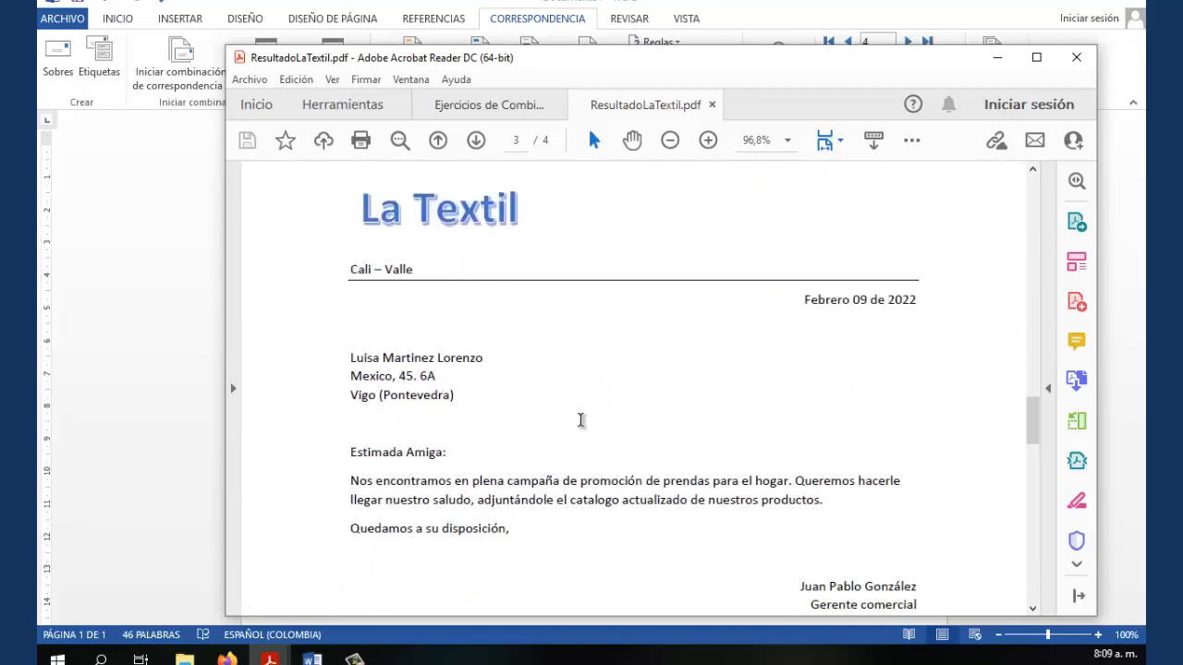
{"action": "scroll", "coordinate": [601, 427], "scroll_direction": "down", "scroll_amount": 3}
{"action": "scroll", "coordinate": [606, 431], "scroll_direction": "down", "scroll_amount": 8}
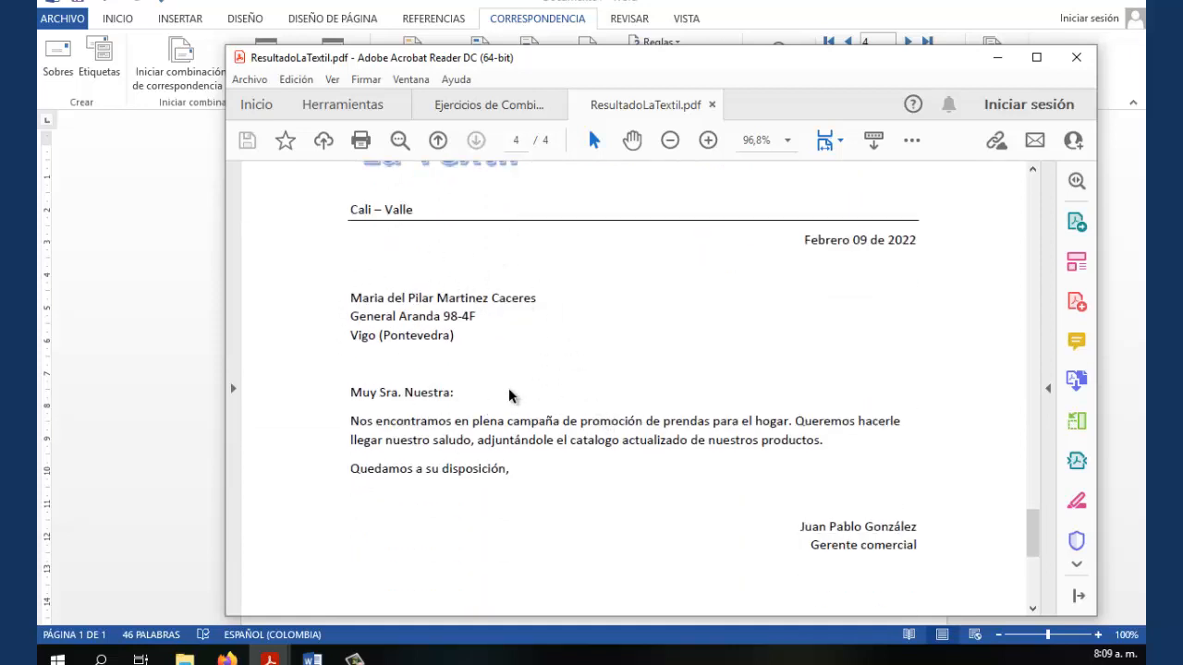
{"action": "scroll", "coordinate": [509, 395], "scroll_direction": "down", "scroll_amount": 5}
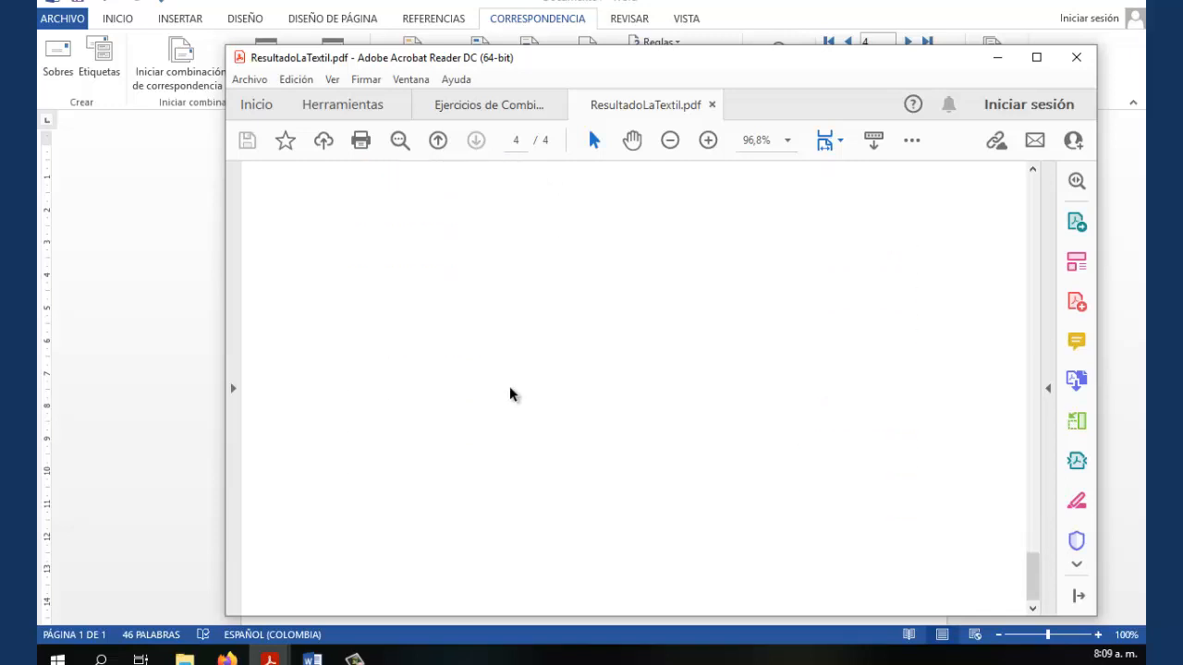
Scroll back up through the PDF, then return to the Word mail-merge template
{"action": "scroll", "coordinate": [515, 423], "scroll_direction": "up", "scroll_amount": 5}
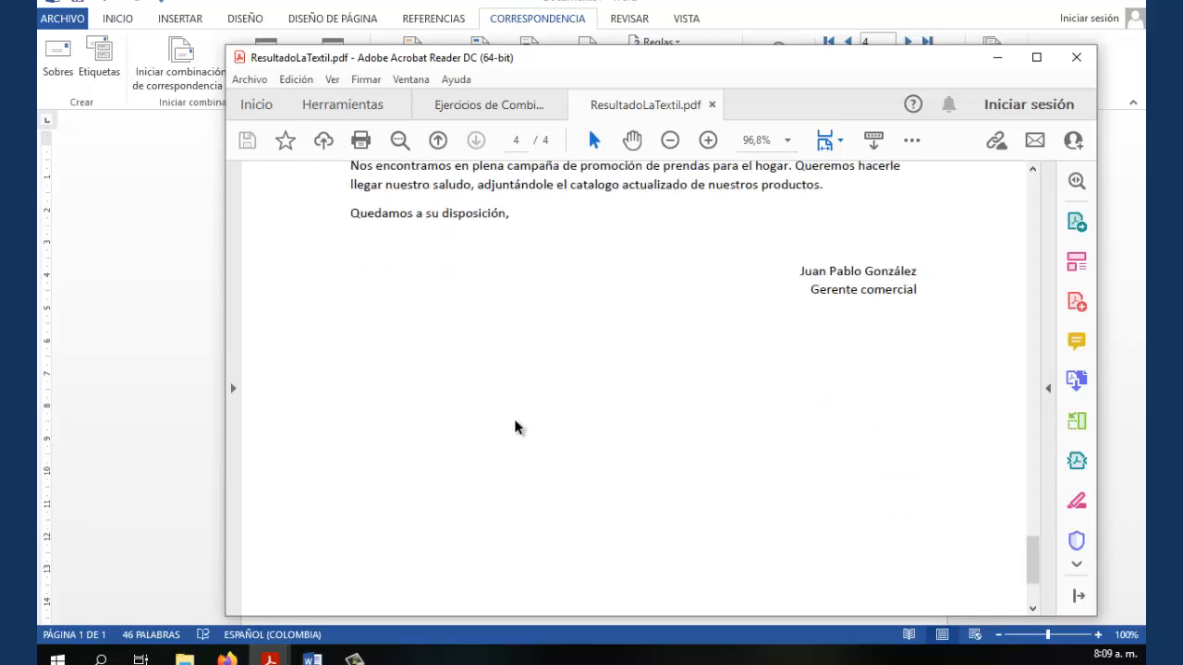
{"action": "scroll", "coordinate": [517, 425], "scroll_direction": "up", "scroll_amount": 3}
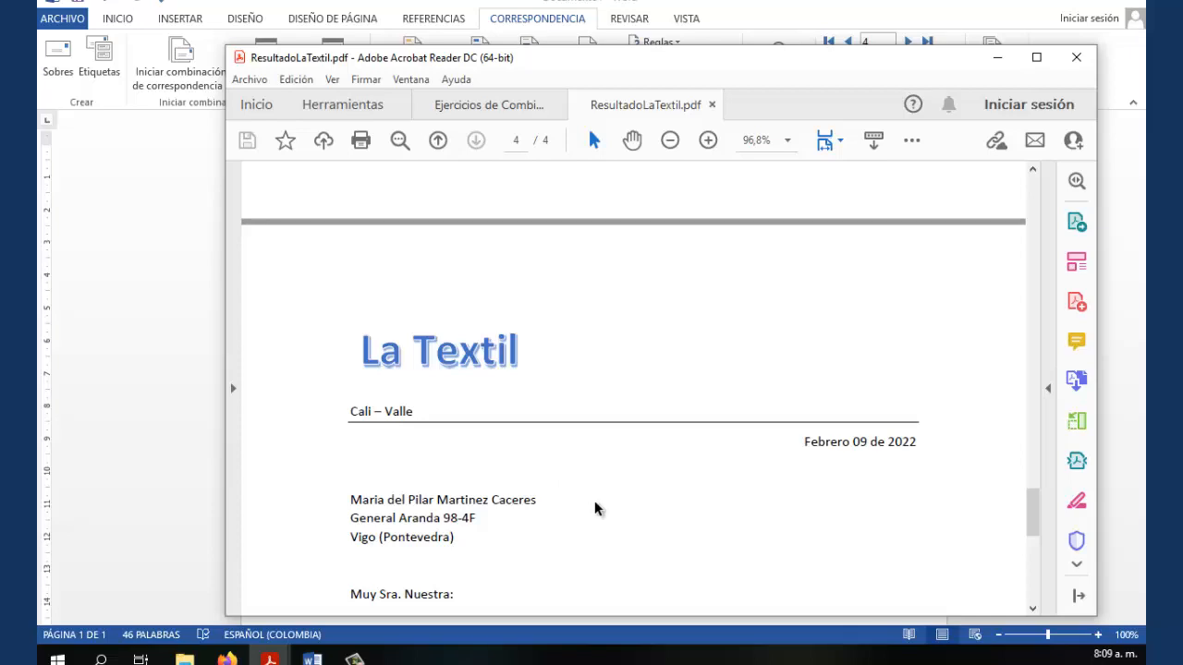
{"action": "scroll", "coordinate": [594, 508], "scroll_direction": "up", "scroll_amount": 10}
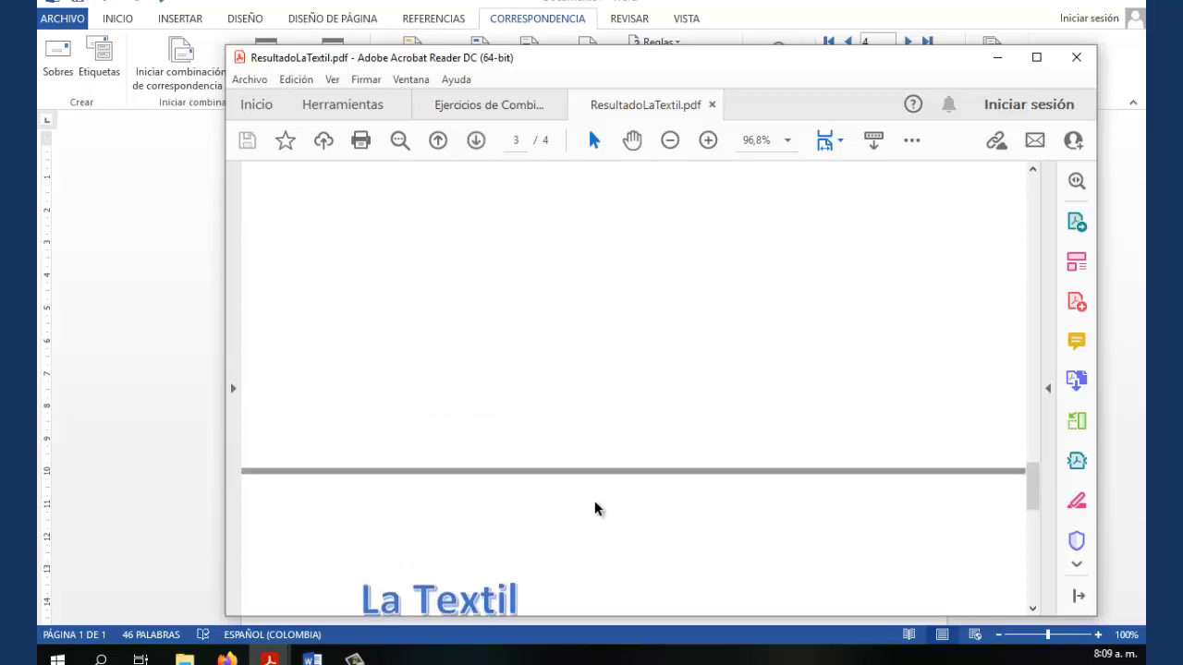
{"action": "scroll", "coordinate": [594, 507], "scroll_direction": "up", "scroll_amount": 15}
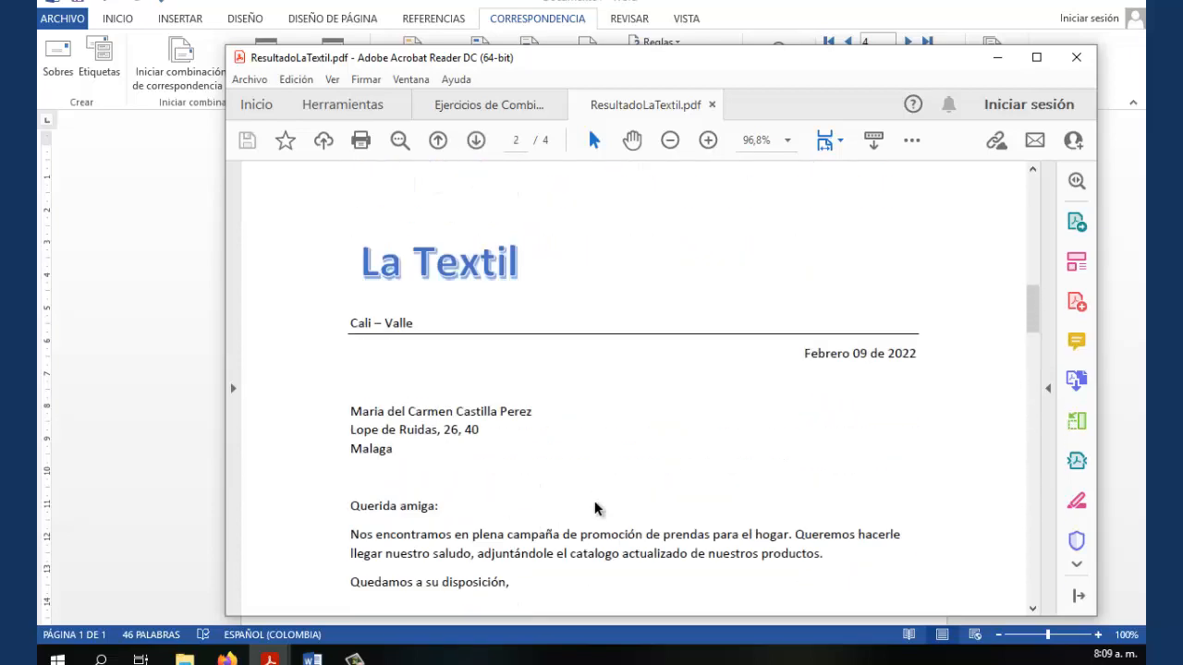
{"action": "left_click", "coordinate": [222, 352]}
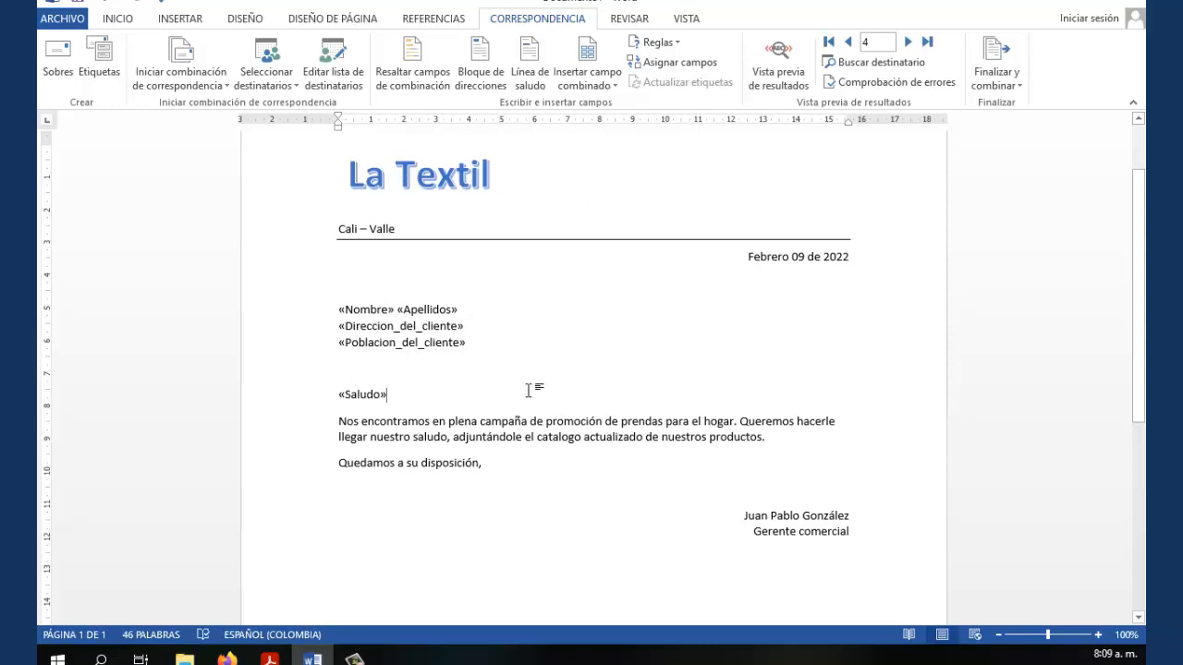
{"action": "left_click", "coordinate": [298, 82]}
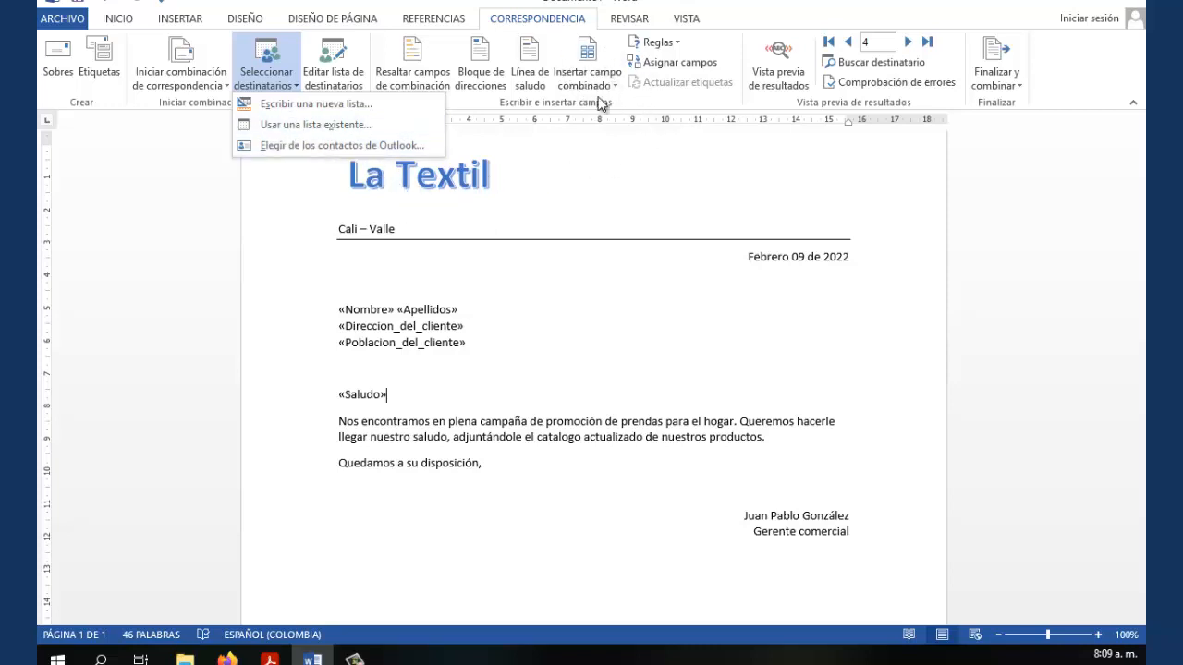
{"action": "left_click", "coordinate": [650, 234]}
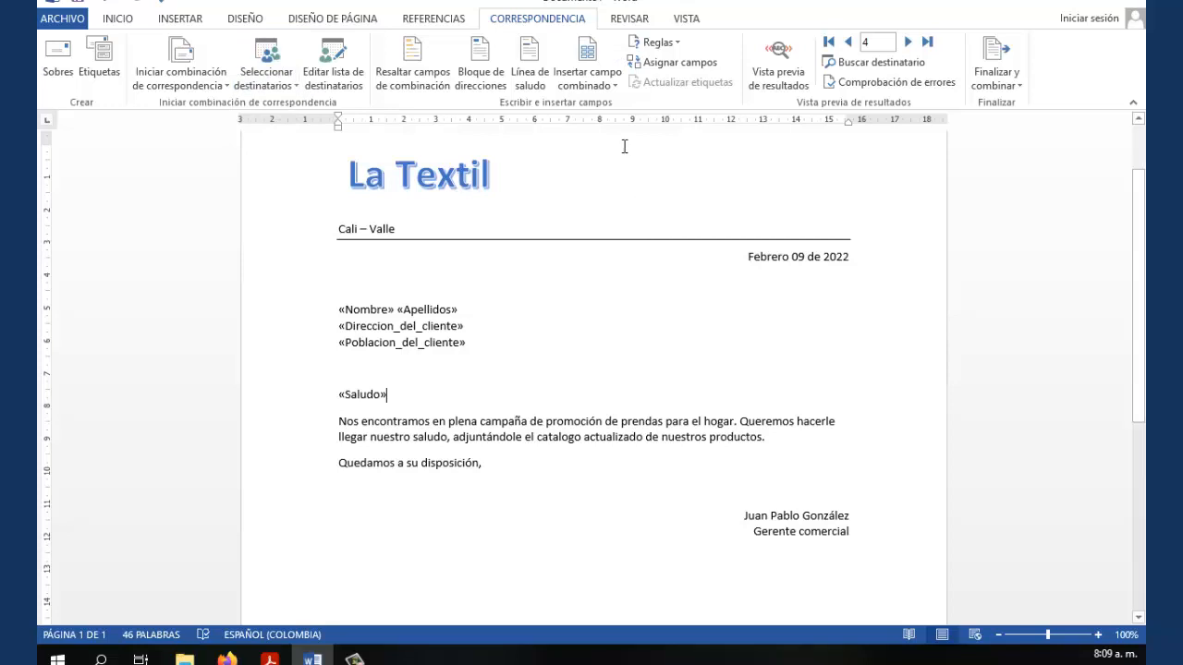
{"action": "left_click", "coordinate": [613, 86]}
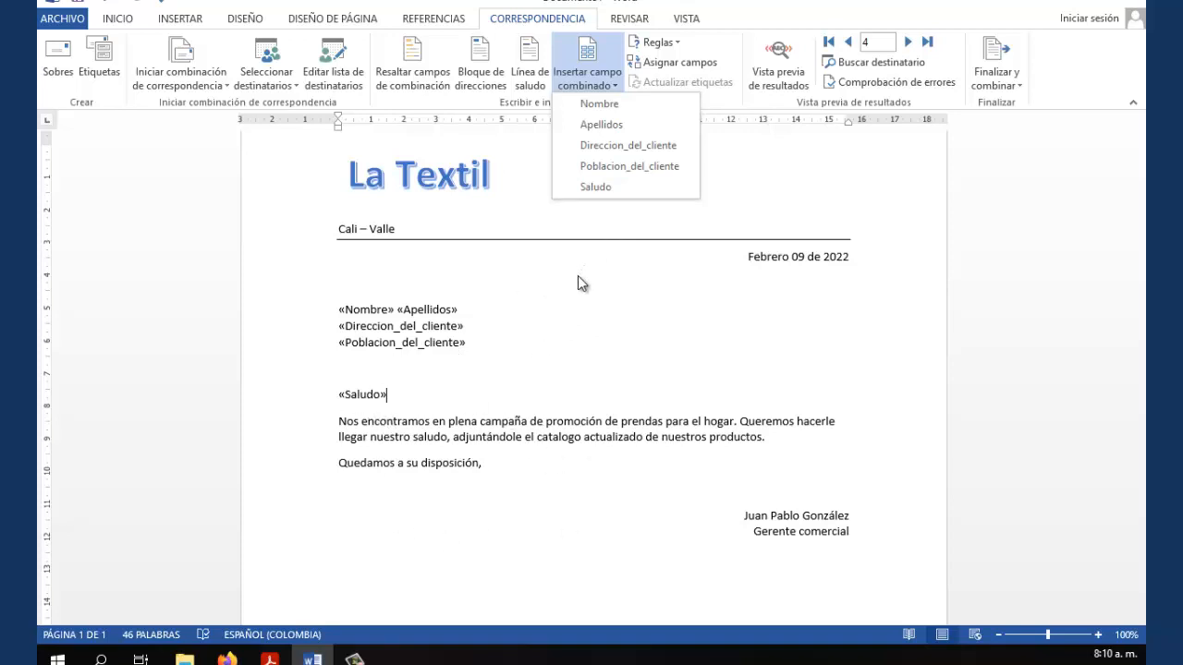
{"action": "left_click", "coordinate": [770, 219]}
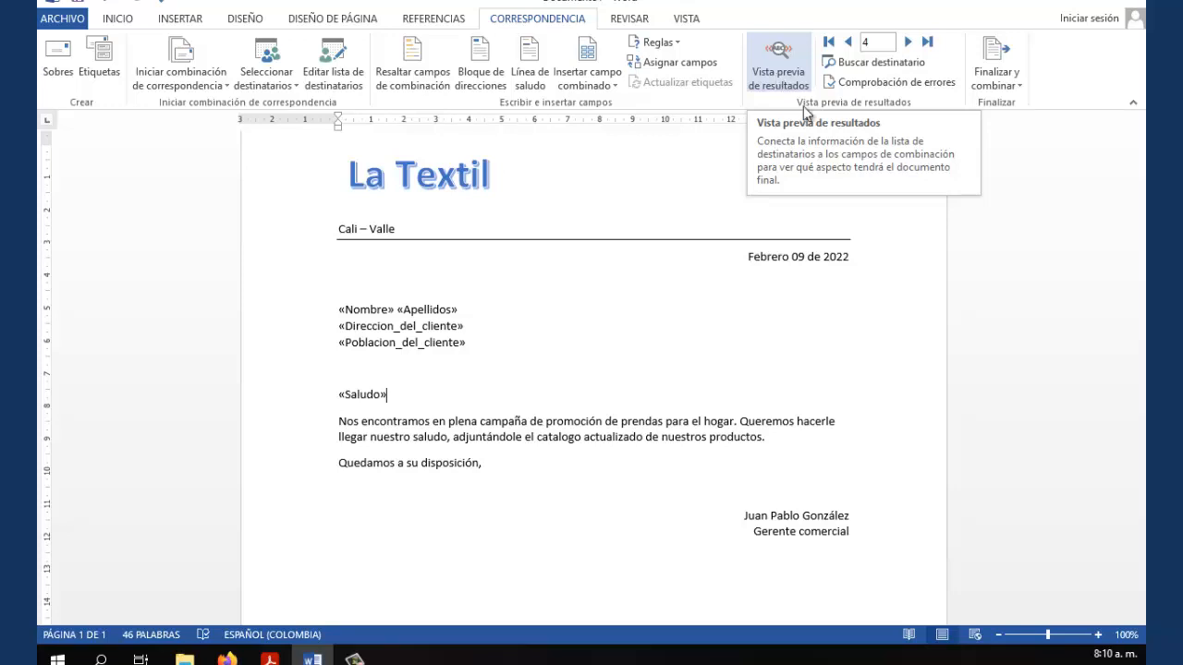
{"action": "left_click", "coordinate": [671, 339]}
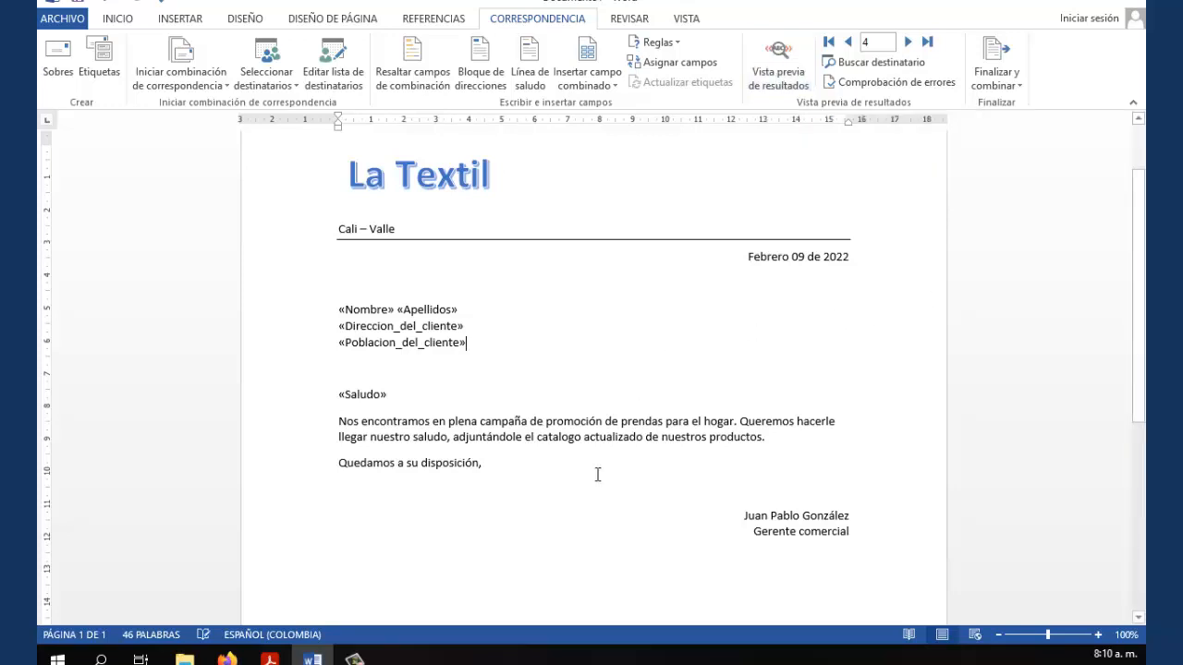
{"action": "scroll", "coordinate": [593, 475], "scroll_direction": "down", "scroll_amount": 7}
{"action": "scroll", "coordinate": [593, 475], "scroll_direction": "up", "scroll_amount": 7}
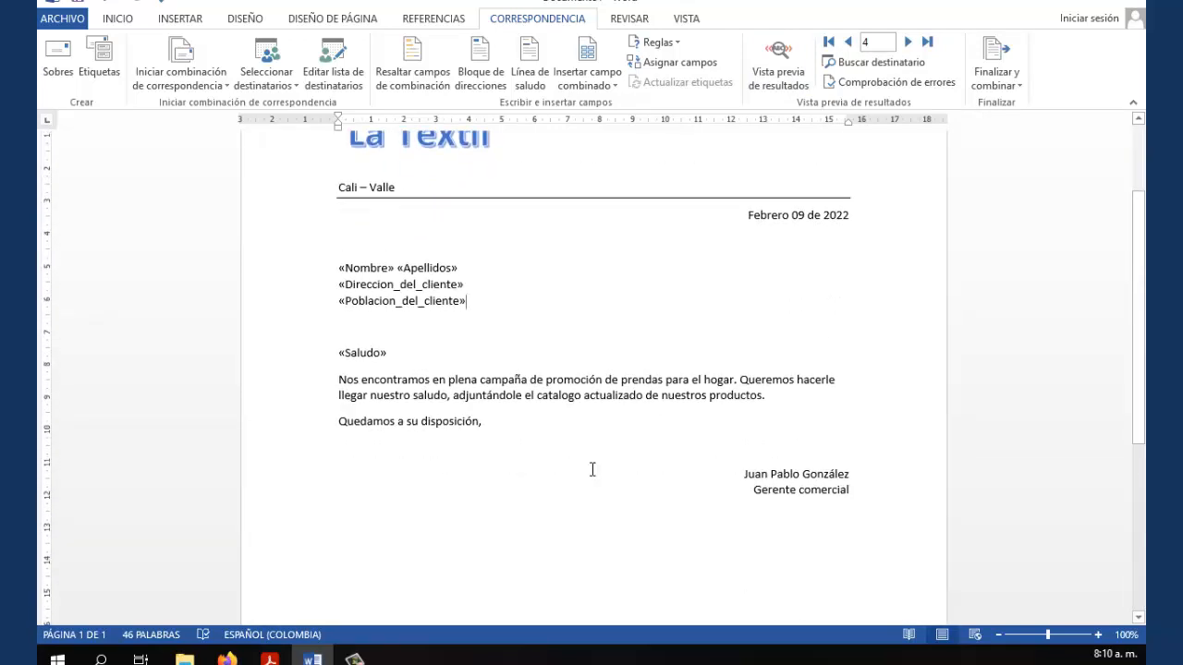
{"action": "scroll", "coordinate": [592, 470], "scroll_direction": "up", "scroll_amount": 1}
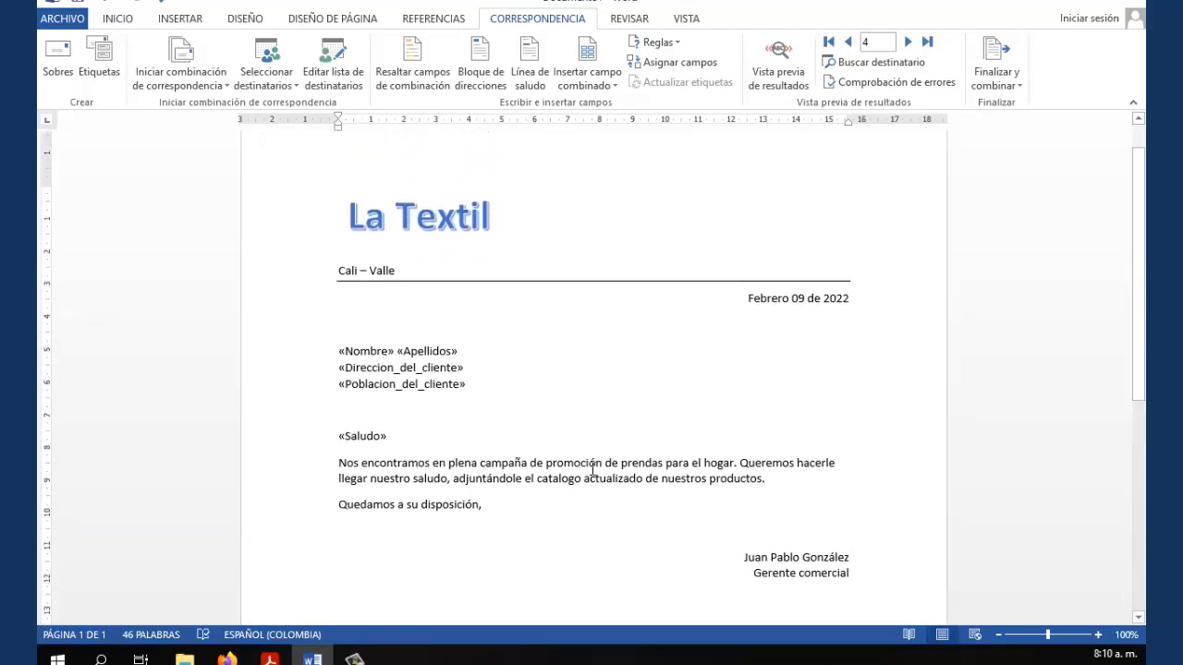